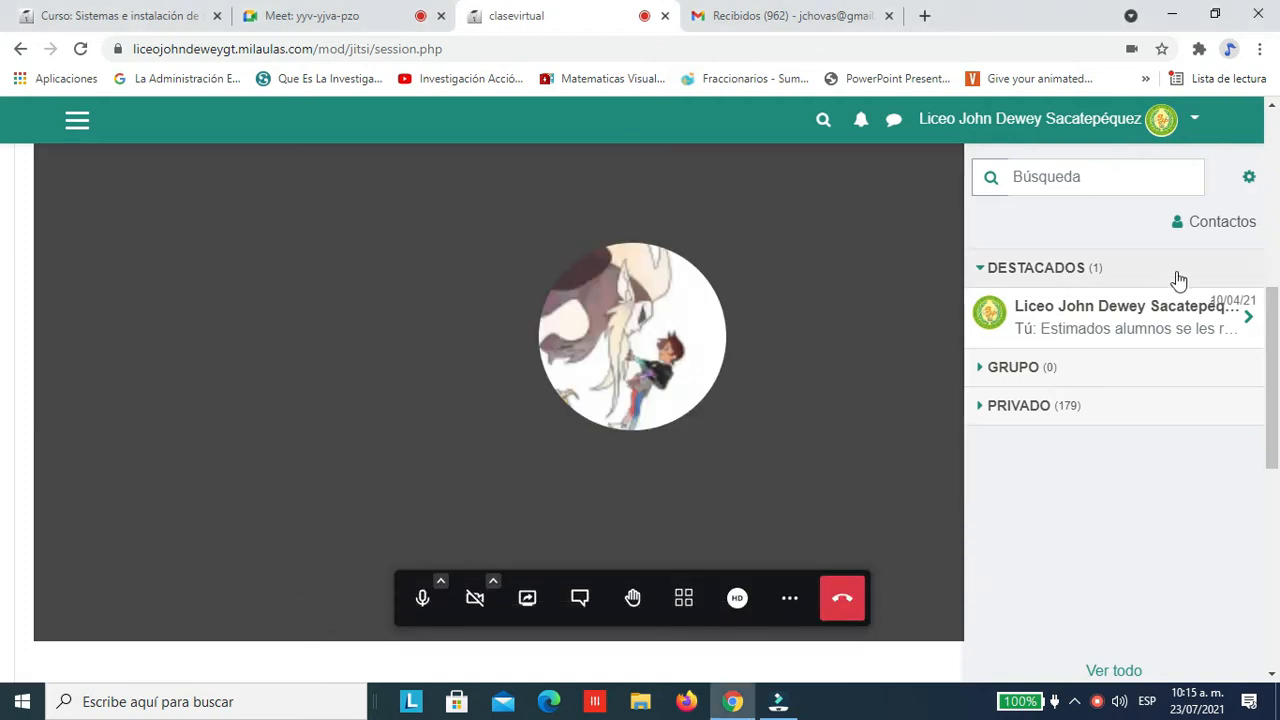
Step: Leave the featured conversation and close the site's messaging drawer
click(1247, 325)
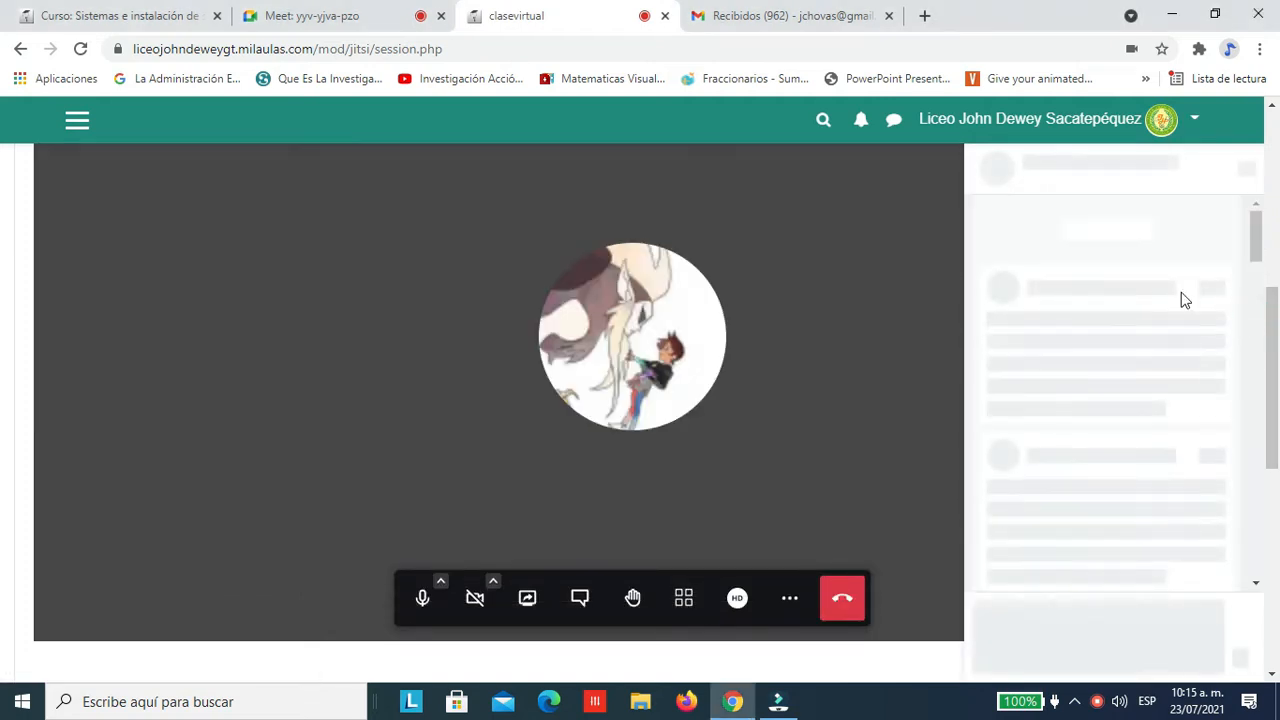
click(980, 176)
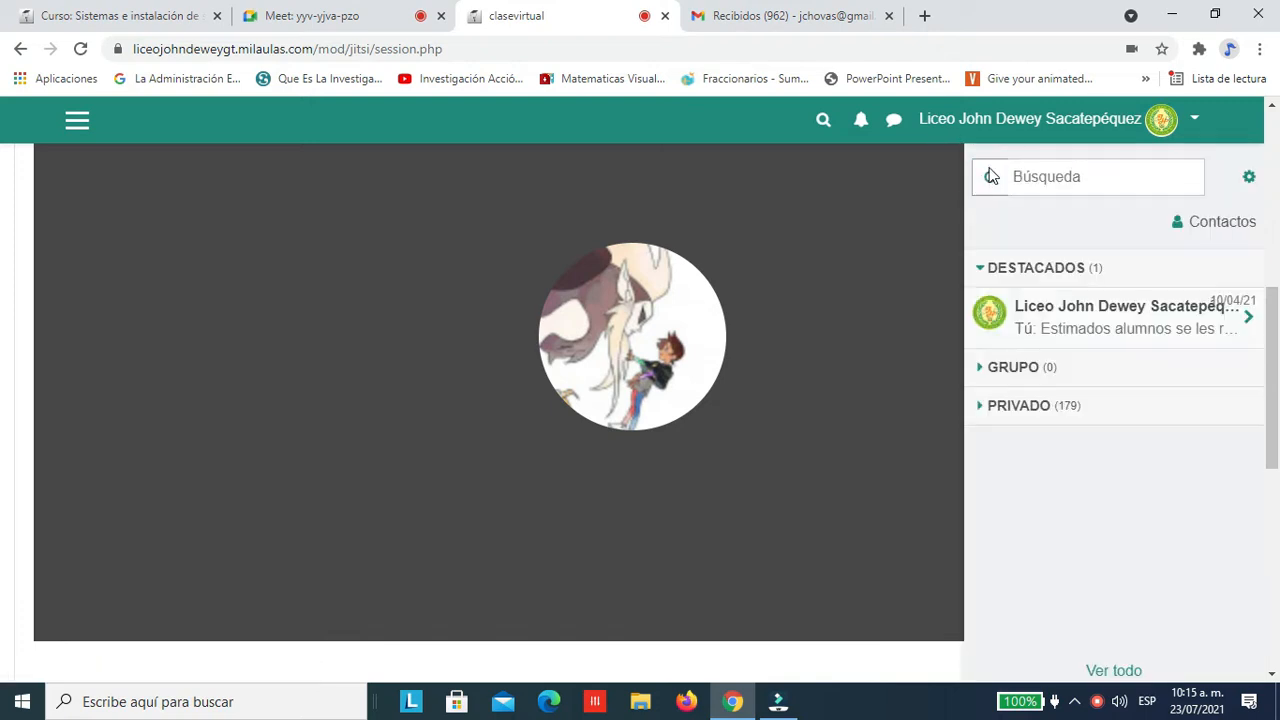
click(895, 120)
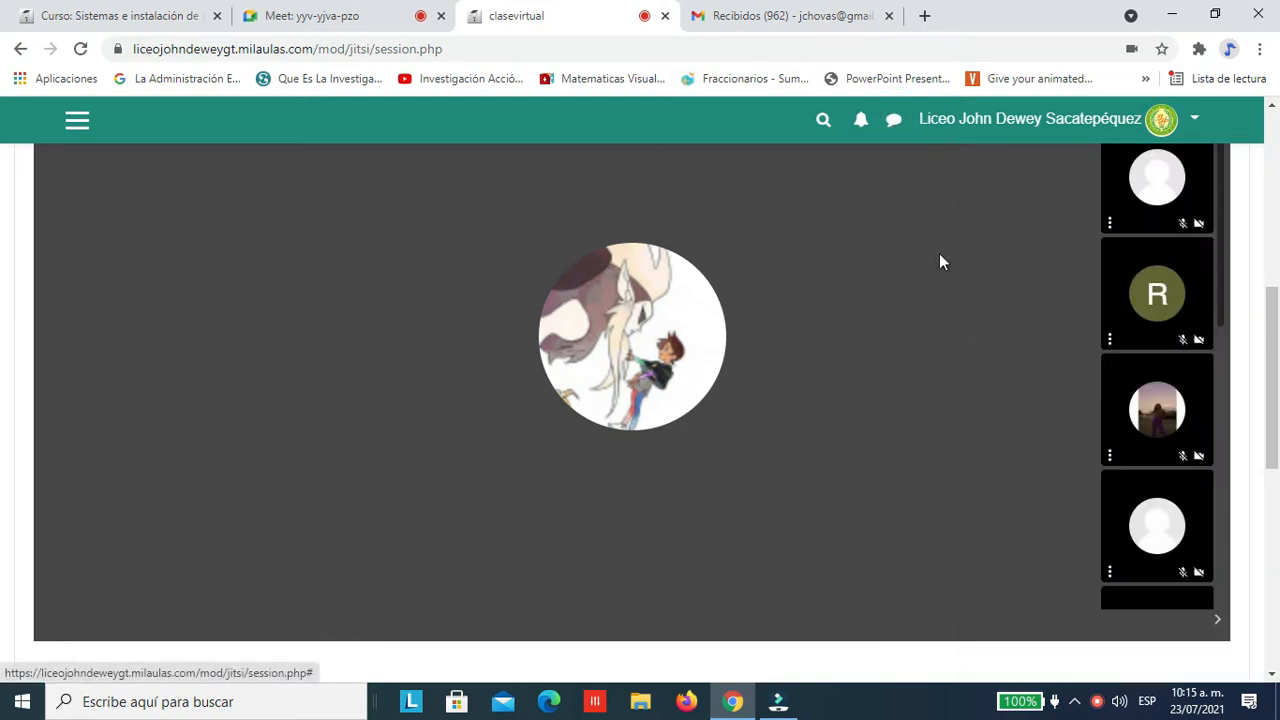
Step: Share the entire screen with audio in the Jitsi class call
scroll(1036, 338, down, 2)
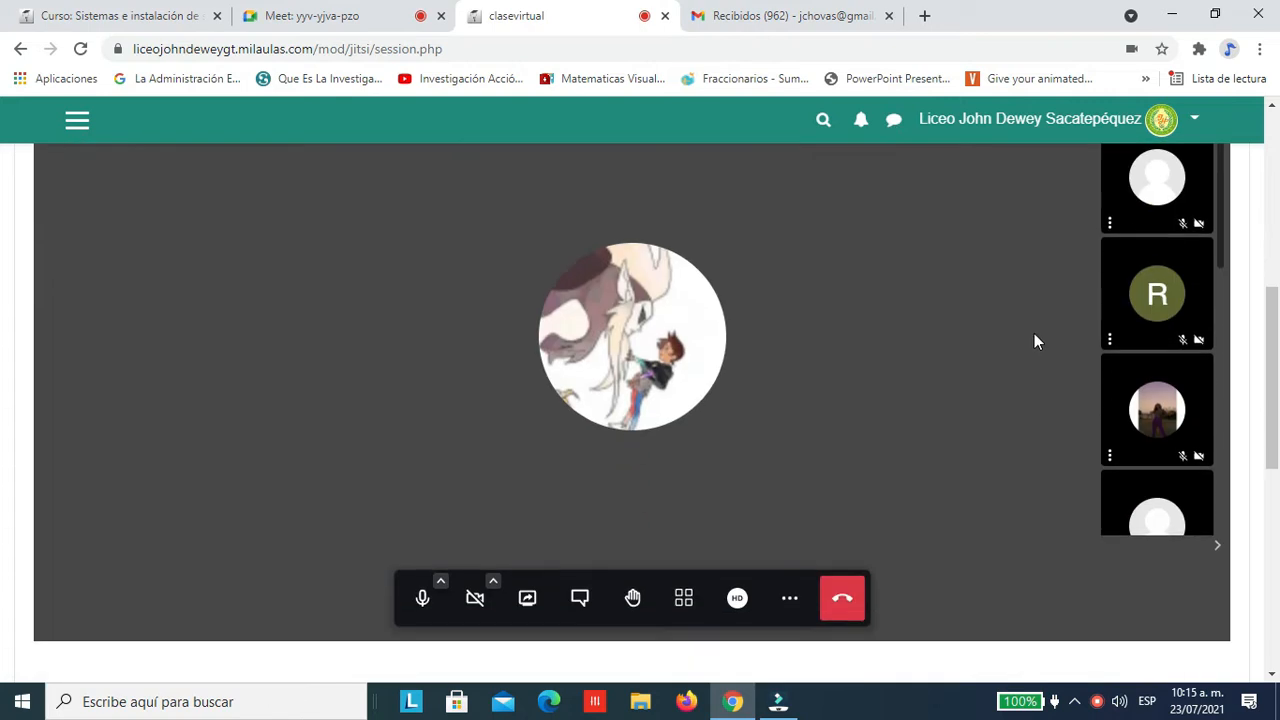
scroll(836, 497, up, 1)
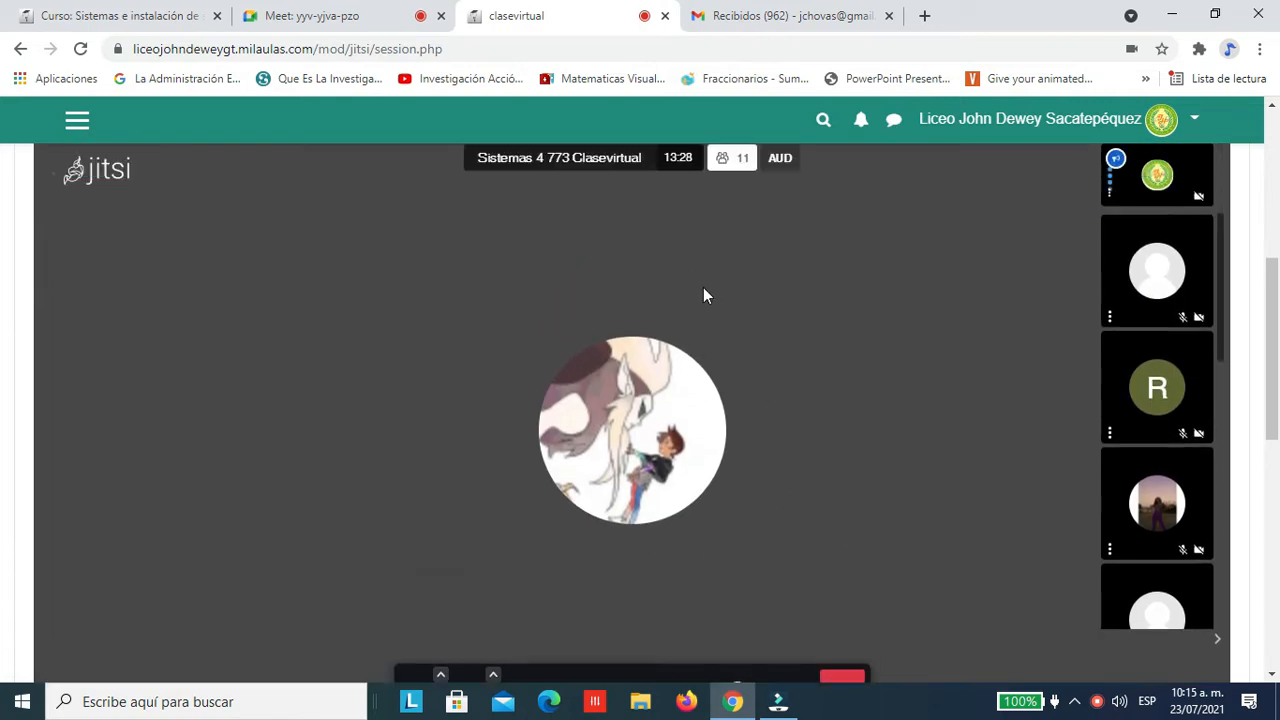
scroll(640, 490, down, 3)
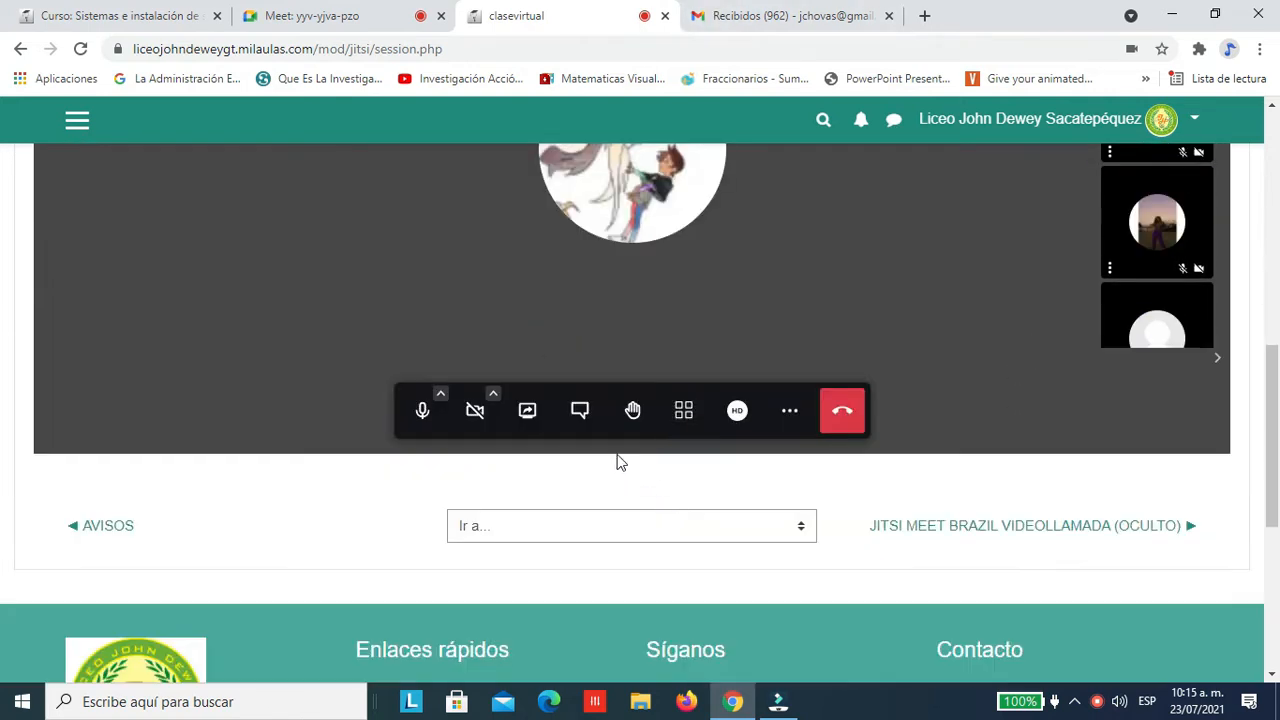
click(541, 418)
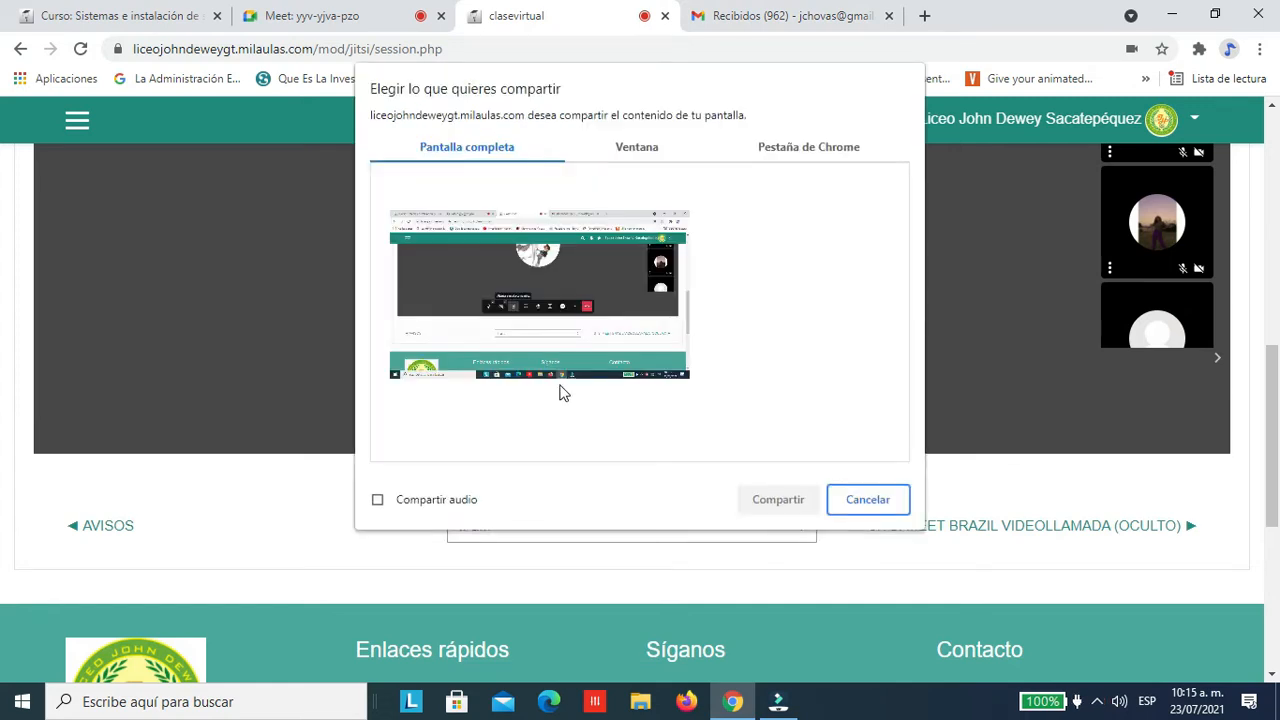
click(565, 308)
click(441, 494)
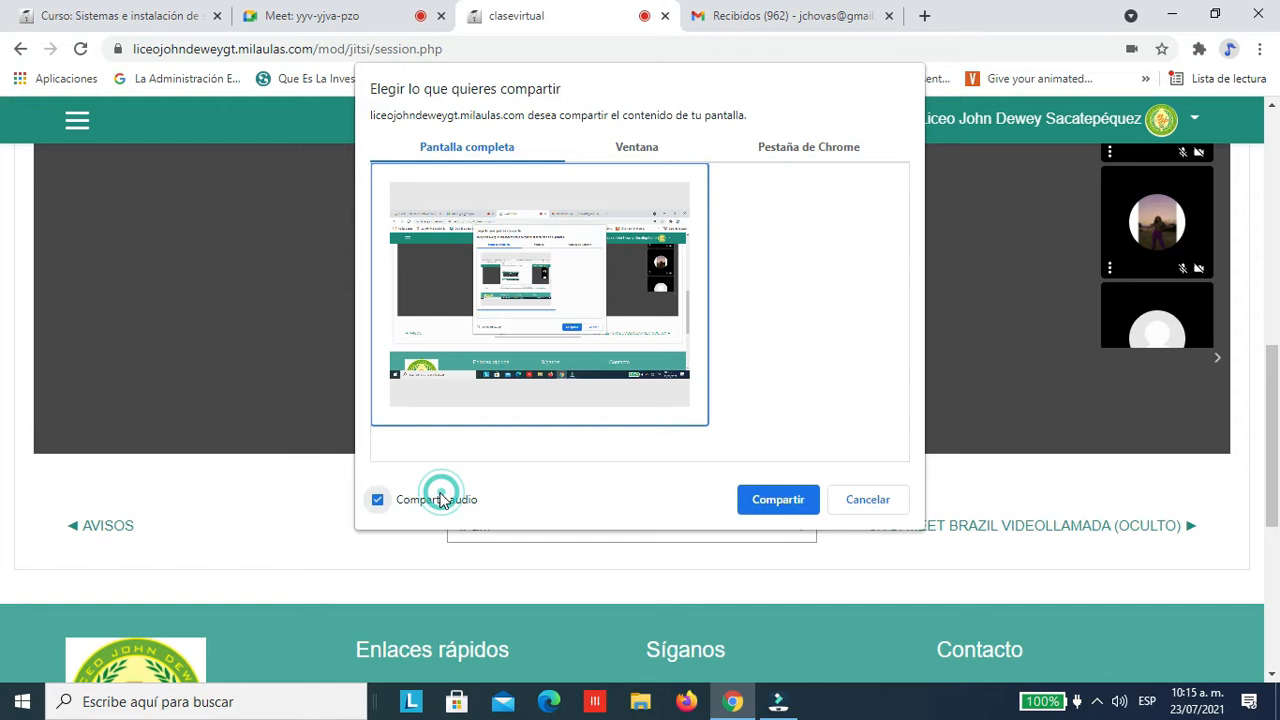
click(786, 499)
Step: Minimize the browser to show the desktop and hide the screen-sharing notification
scroll(934, 330, up, 2)
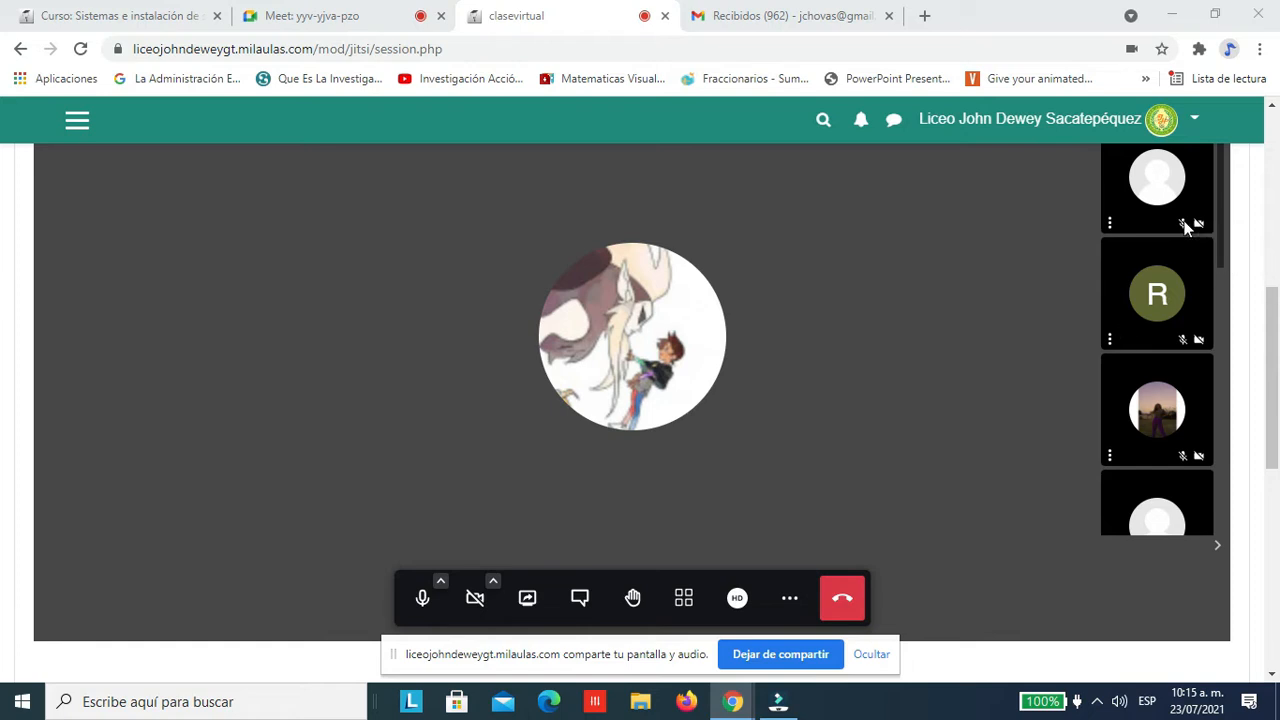
scroll(800, 420, up, 2)
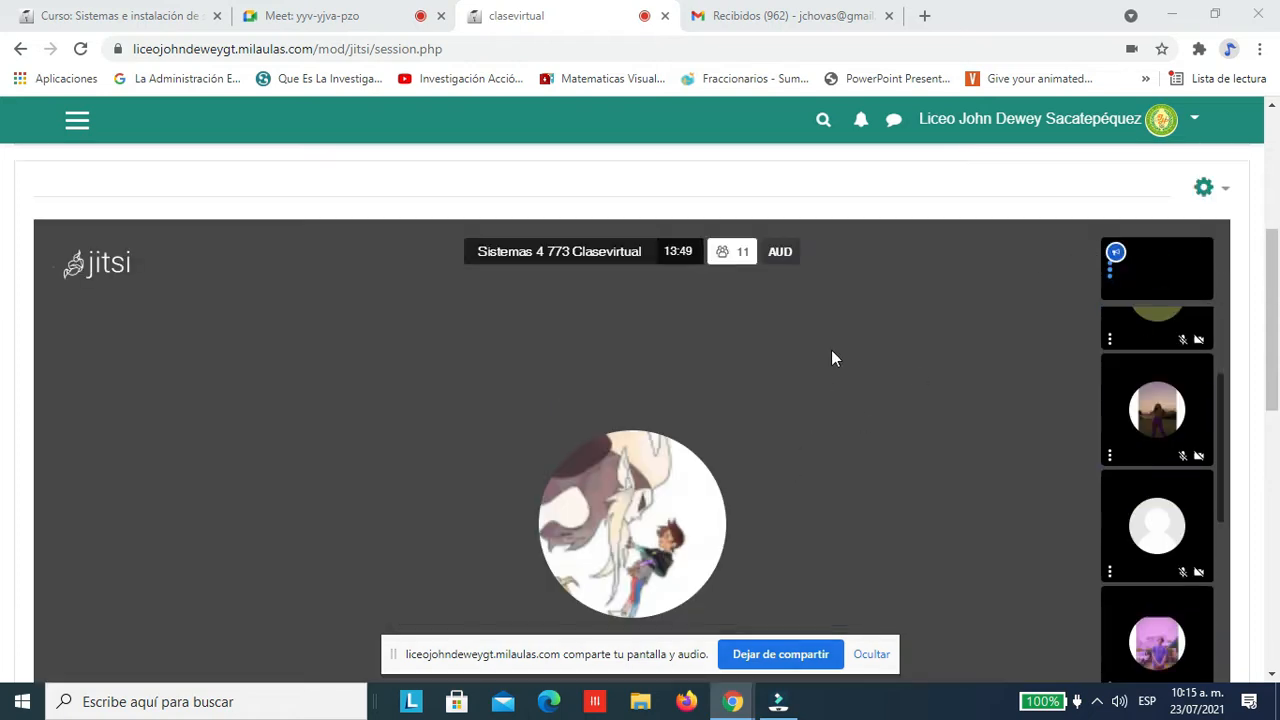
click(1176, 17)
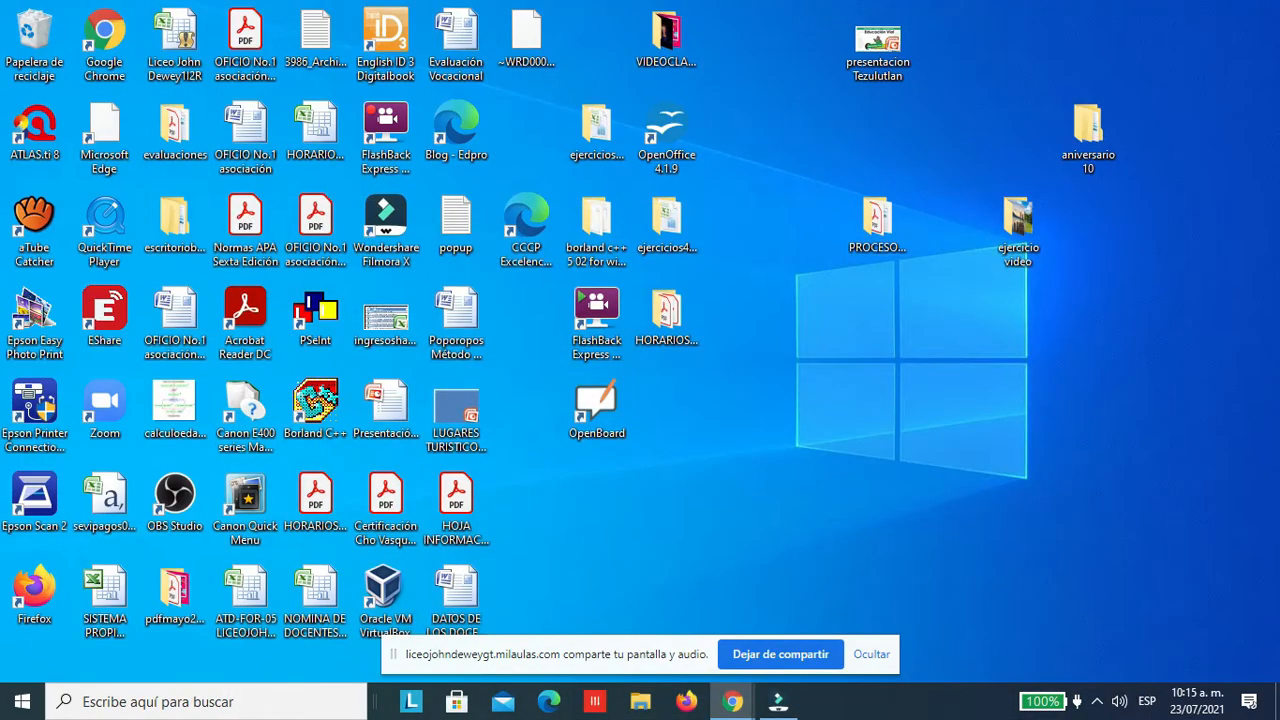
click(21, 706)
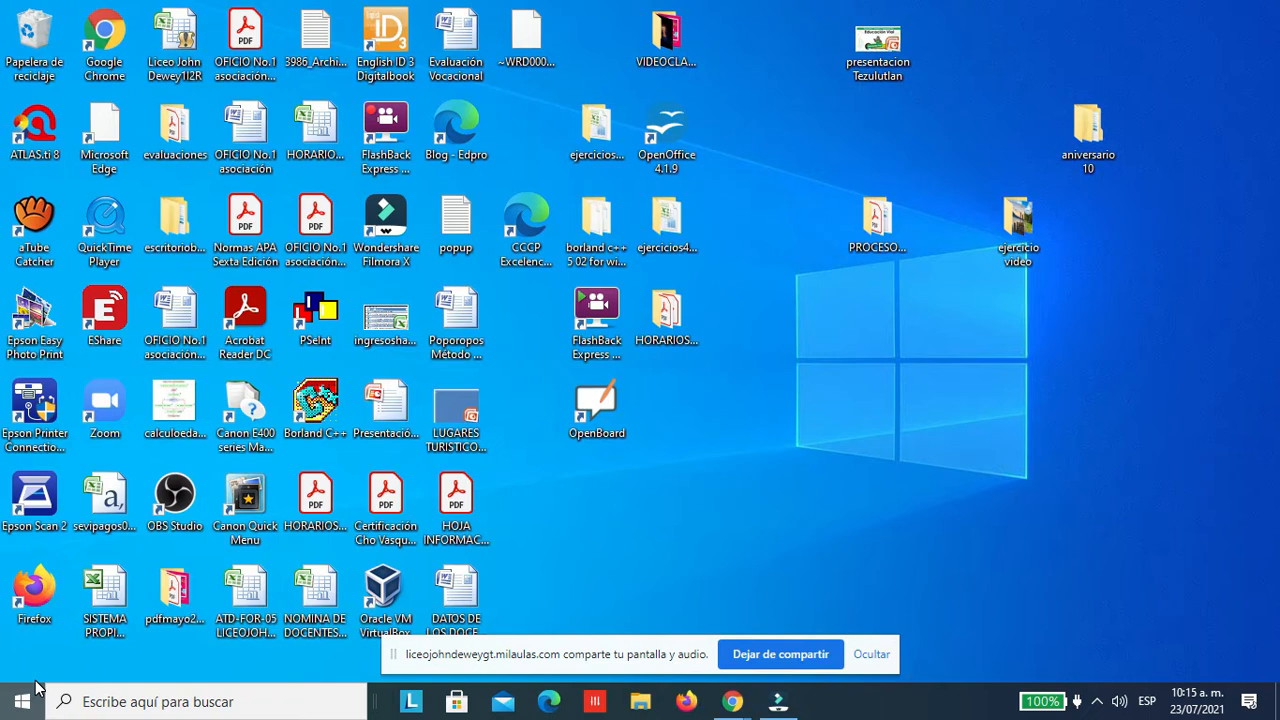
click(874, 654)
Step: Launch Microsoft Office Access 2007 from the Microsoft Office program folder and hide the screen-sharing notification
key(super)
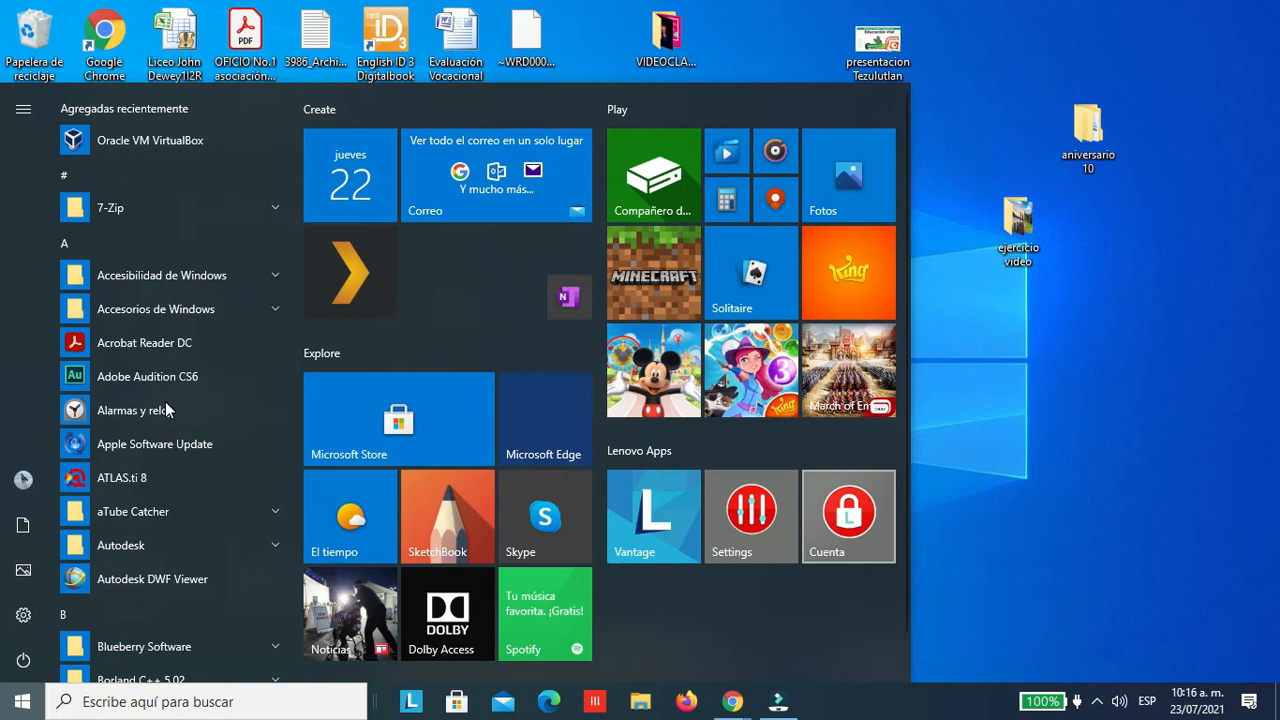
scroll(165, 401, down, 5)
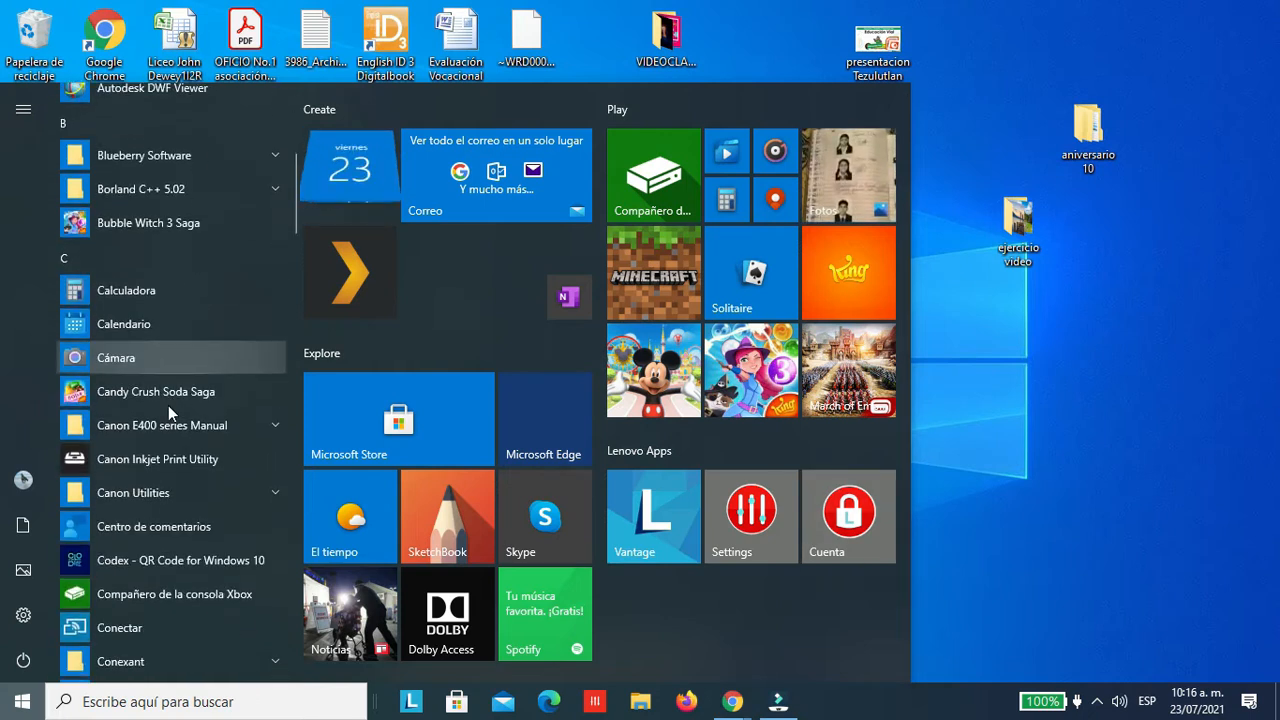
scroll(170, 410, down, 7)
scroll(174, 409, down, 7)
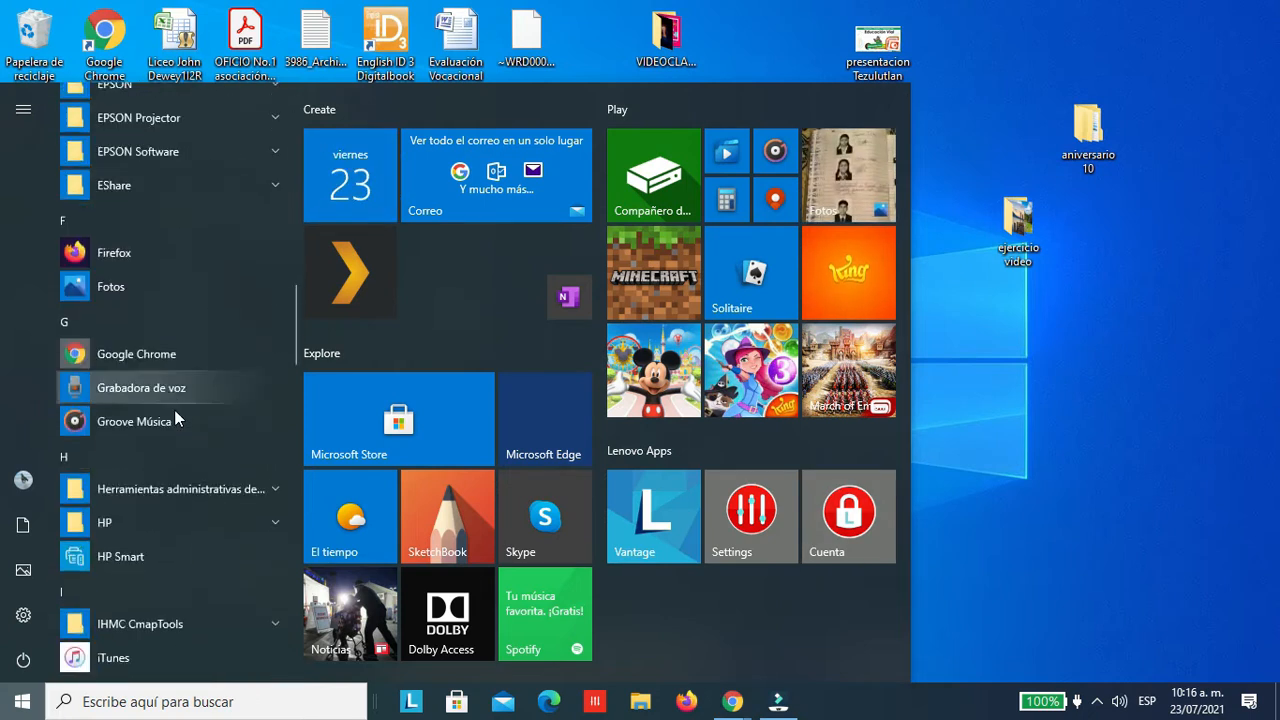
scroll(174, 412, down, 2)
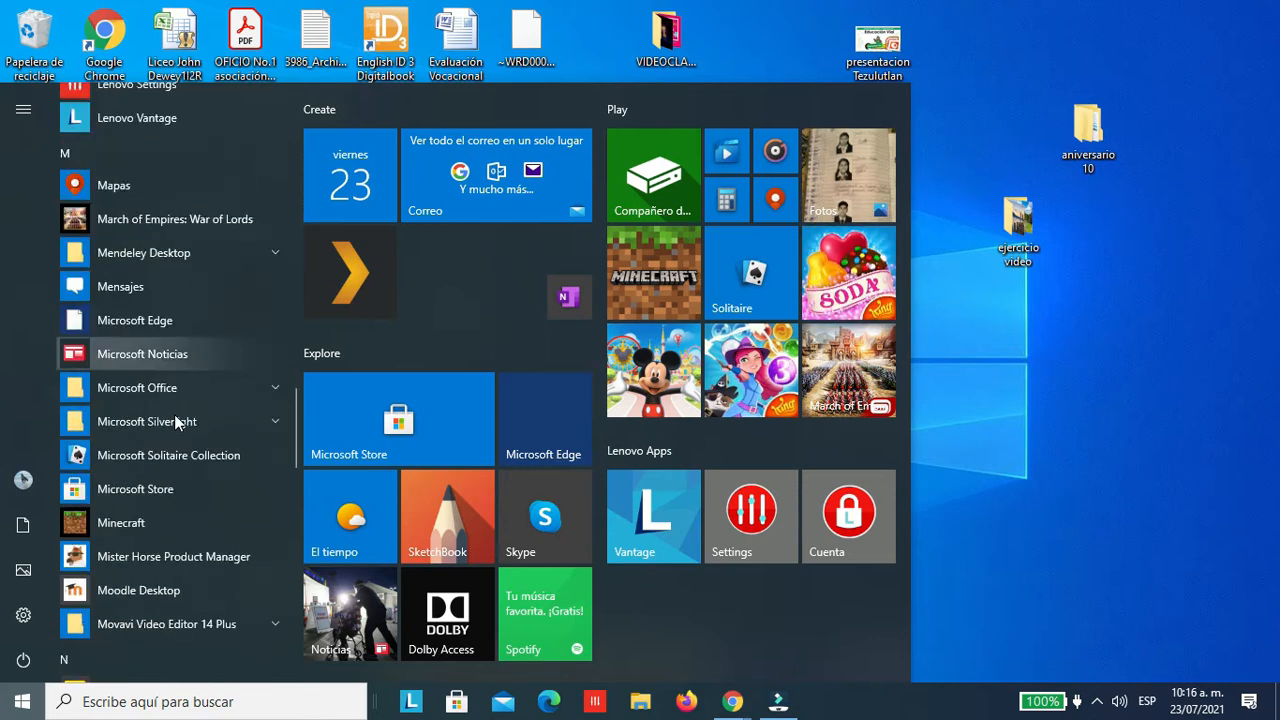
click(178, 398)
scroll(180, 404, down, 1)
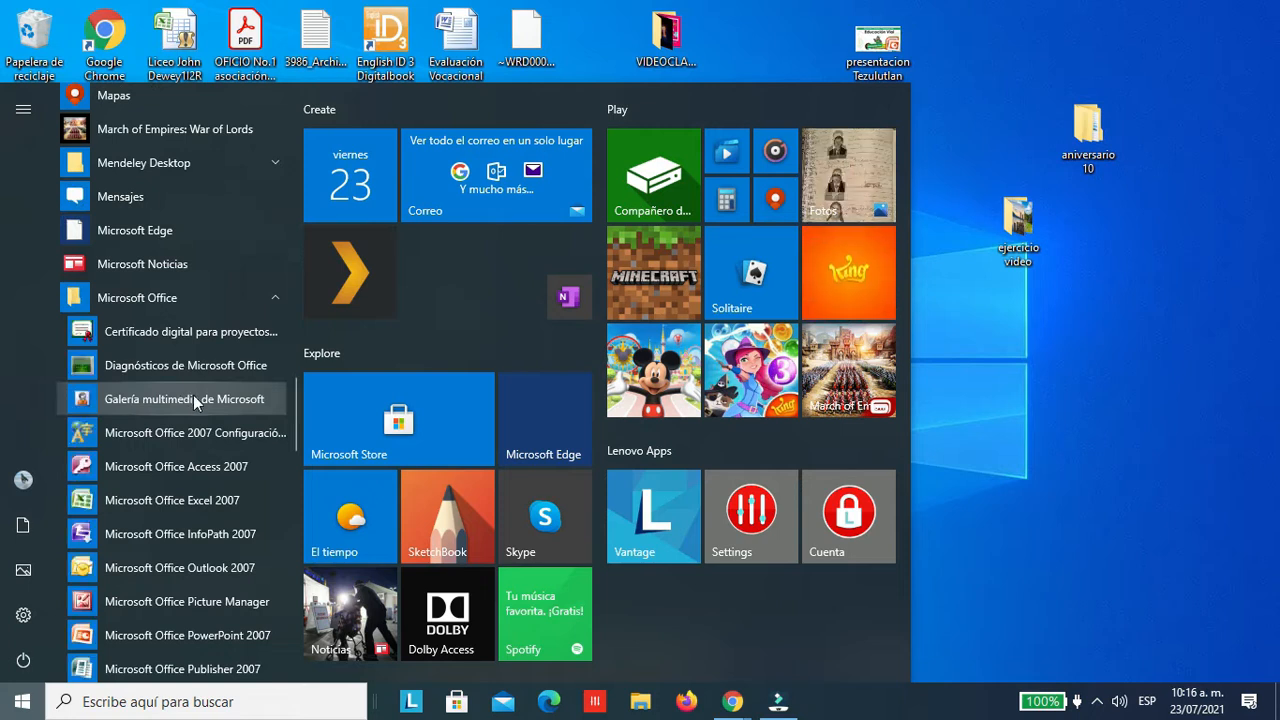
scroll(193, 395, down, 1)
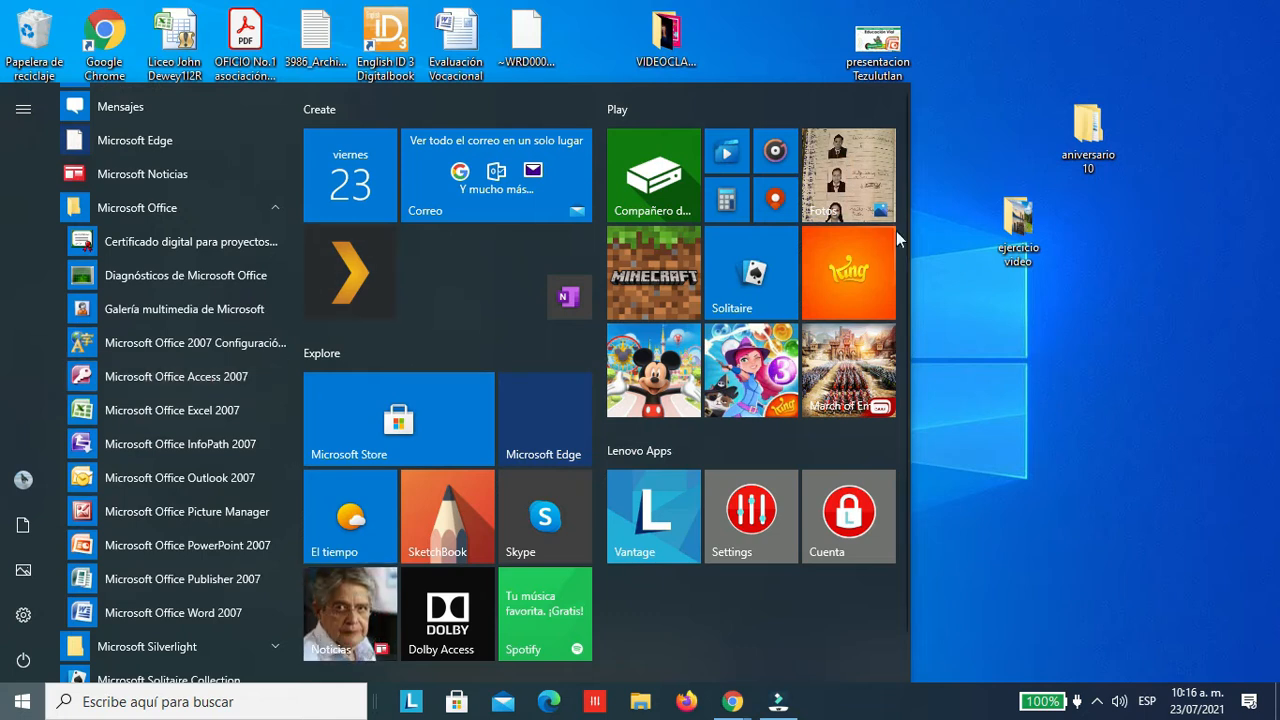
click(1062, 192)
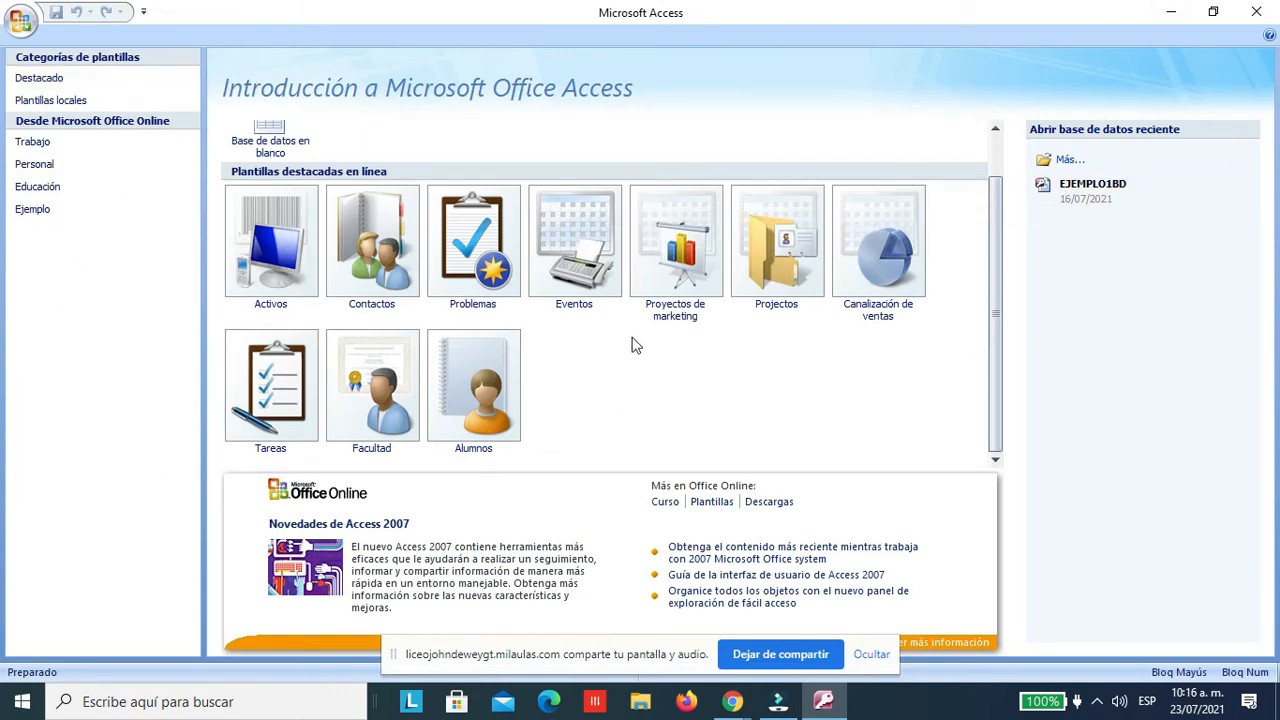
click(871, 654)
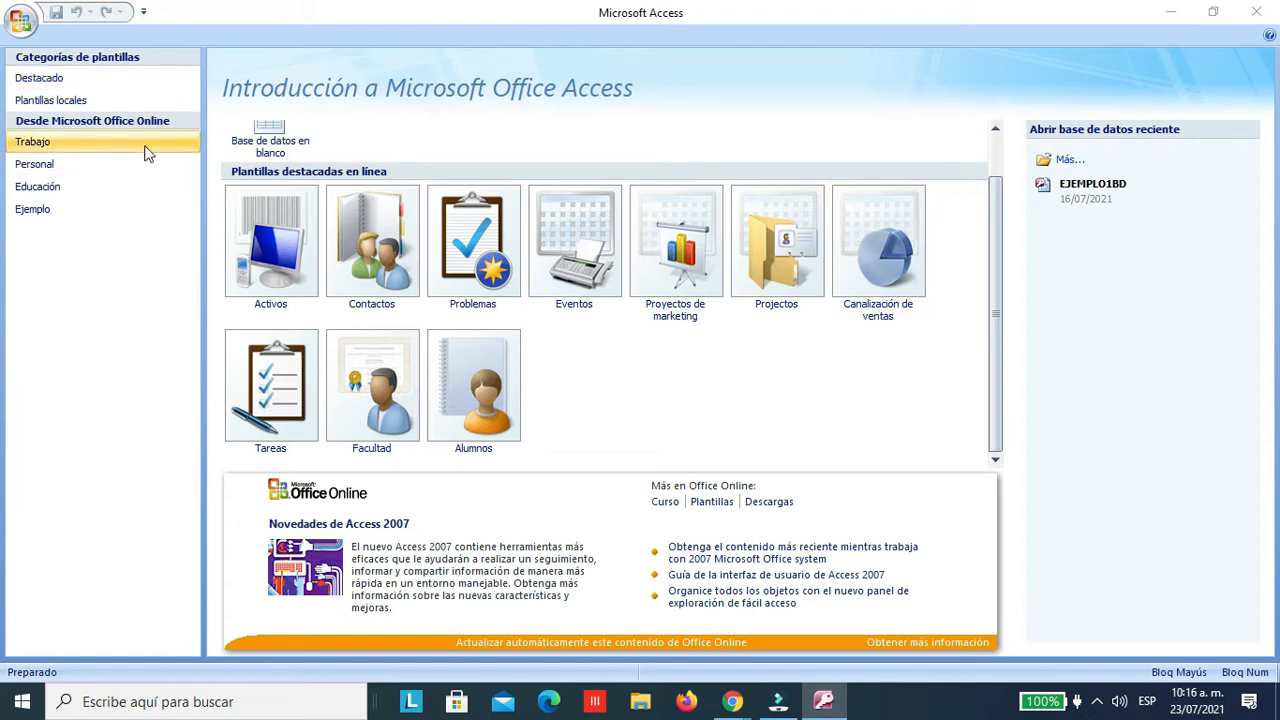
Step: Create a new blank database named EJECOLEGIO
drag(995, 328, 980, 430)
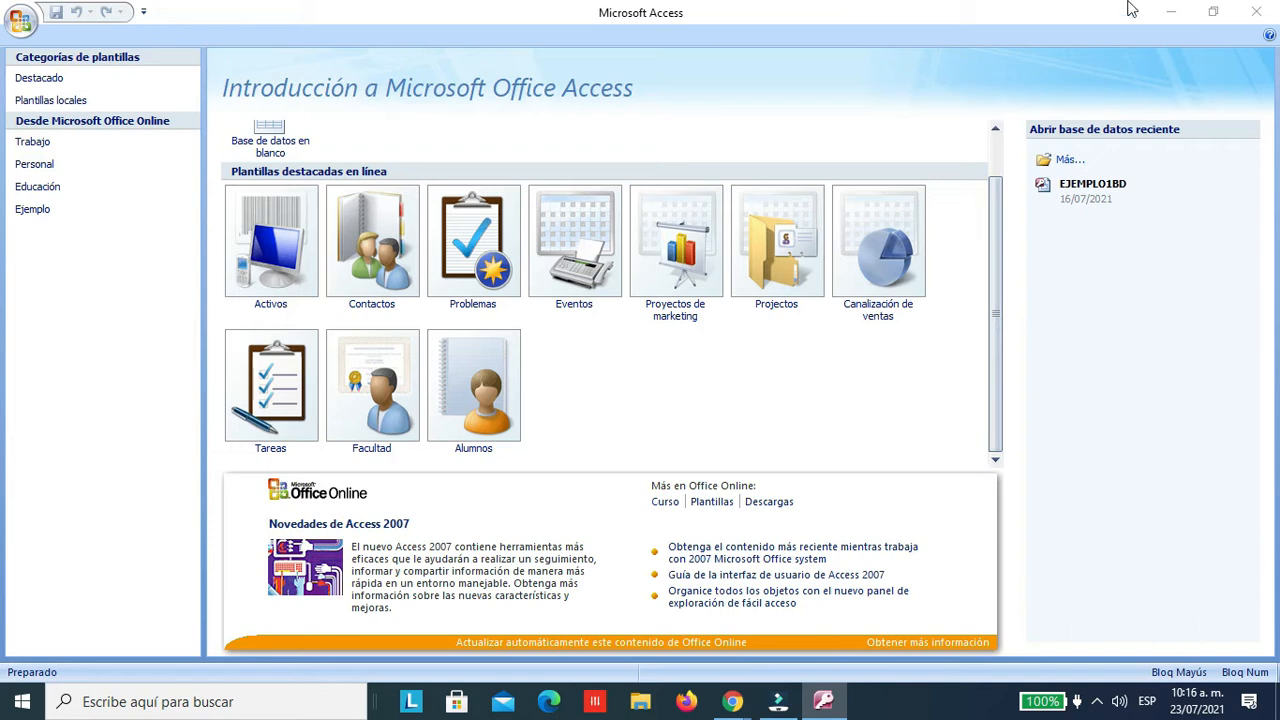
drag(995, 202, 1008, 157)
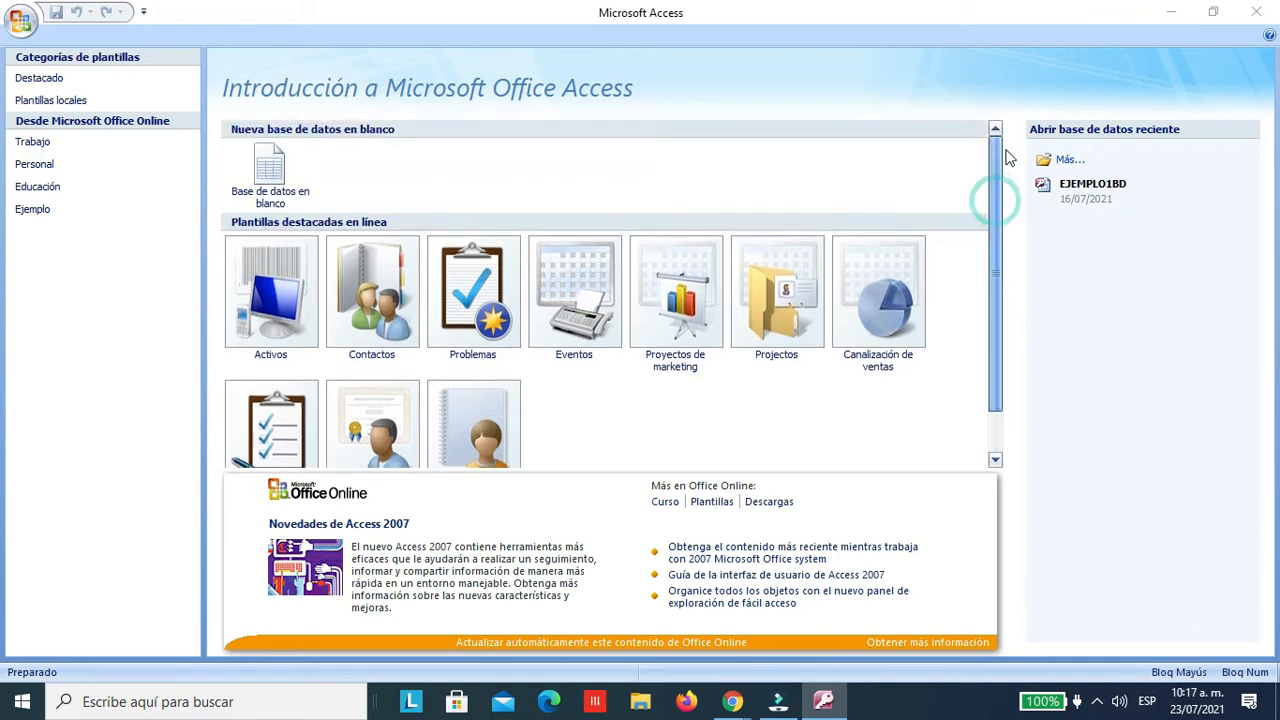
click(281, 168)
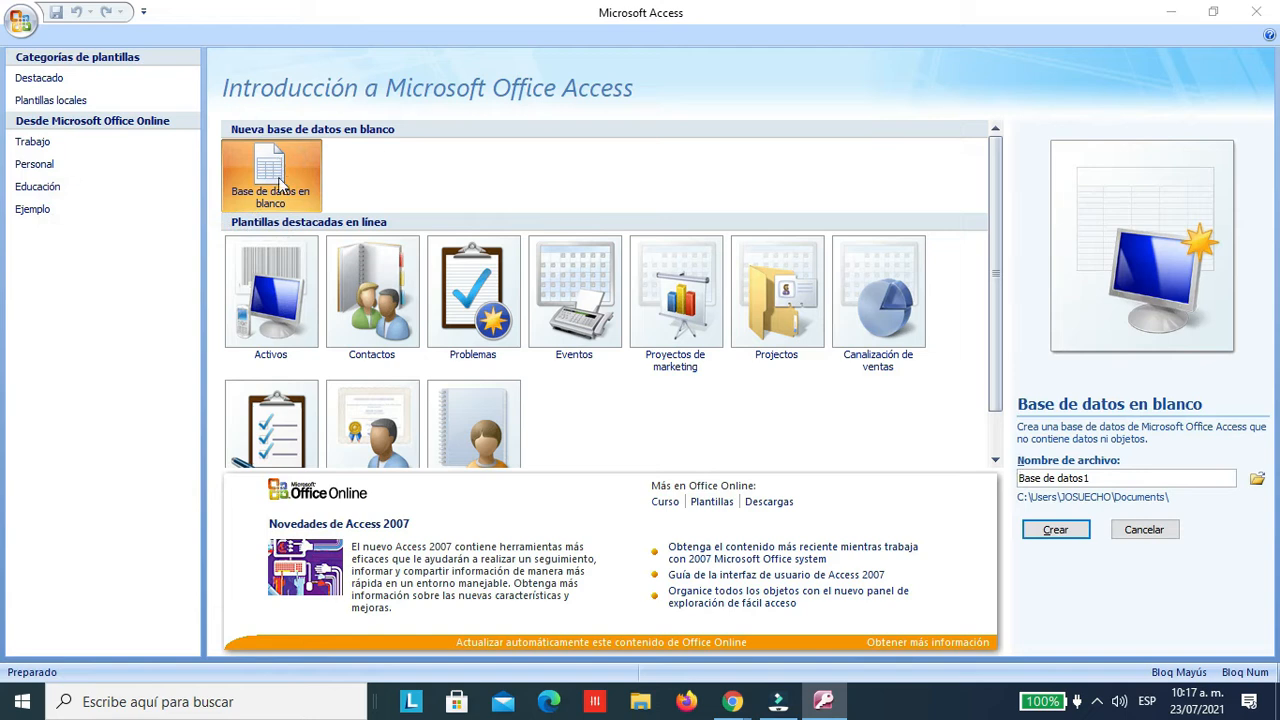
drag(1120, 478, 980, 474)
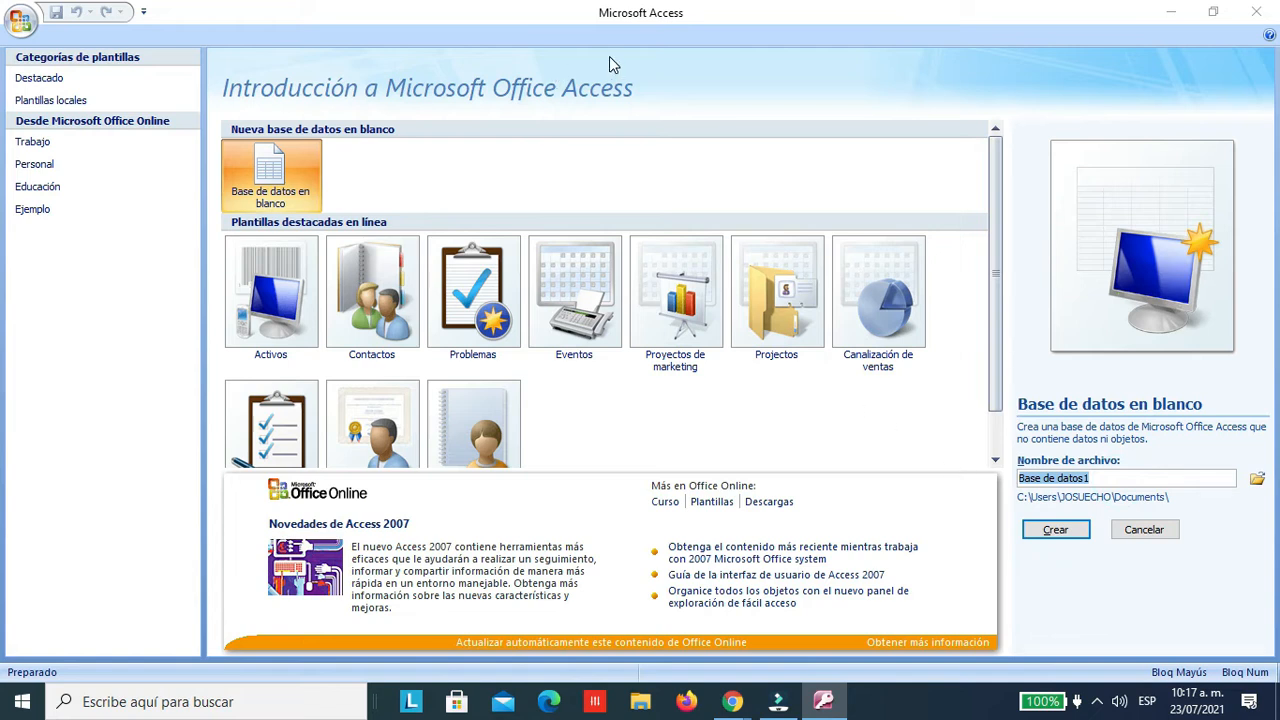
text(EJECOLEGIO)
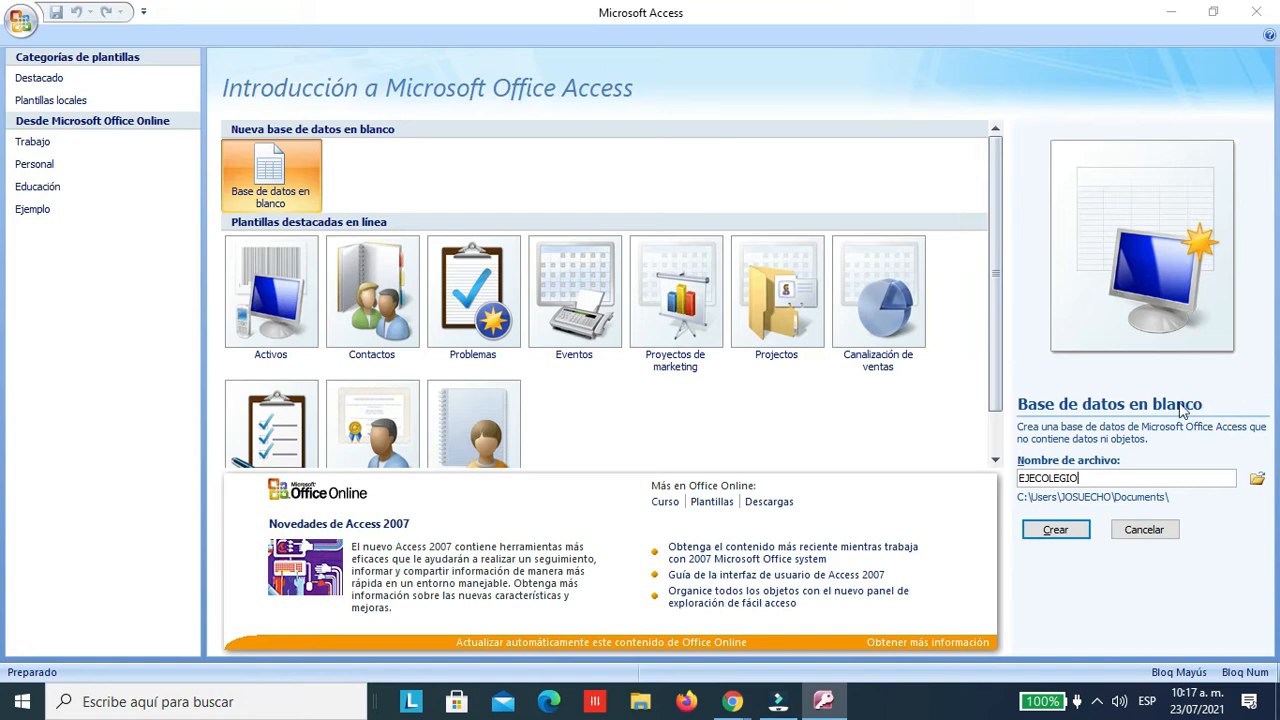
click(1055, 531)
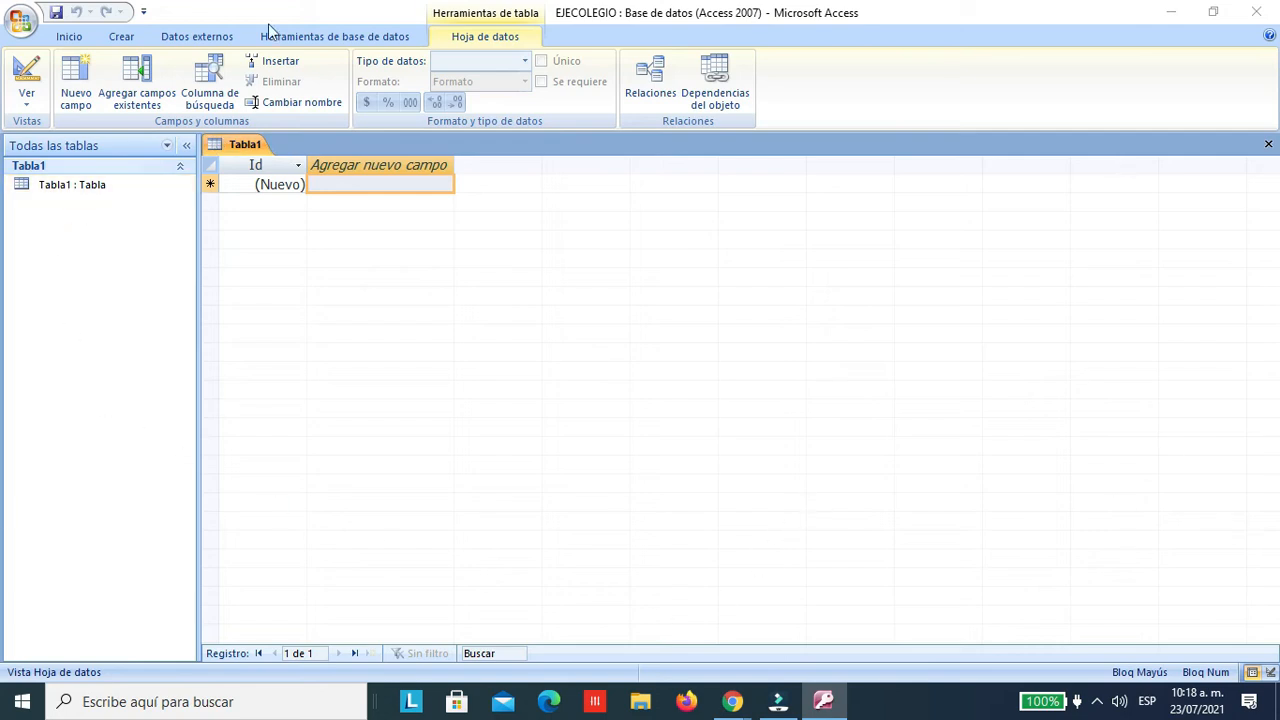
Step: Switch Tabla1 to Design view, saving the table as DATOSPERSONALES
right_click(242, 147)
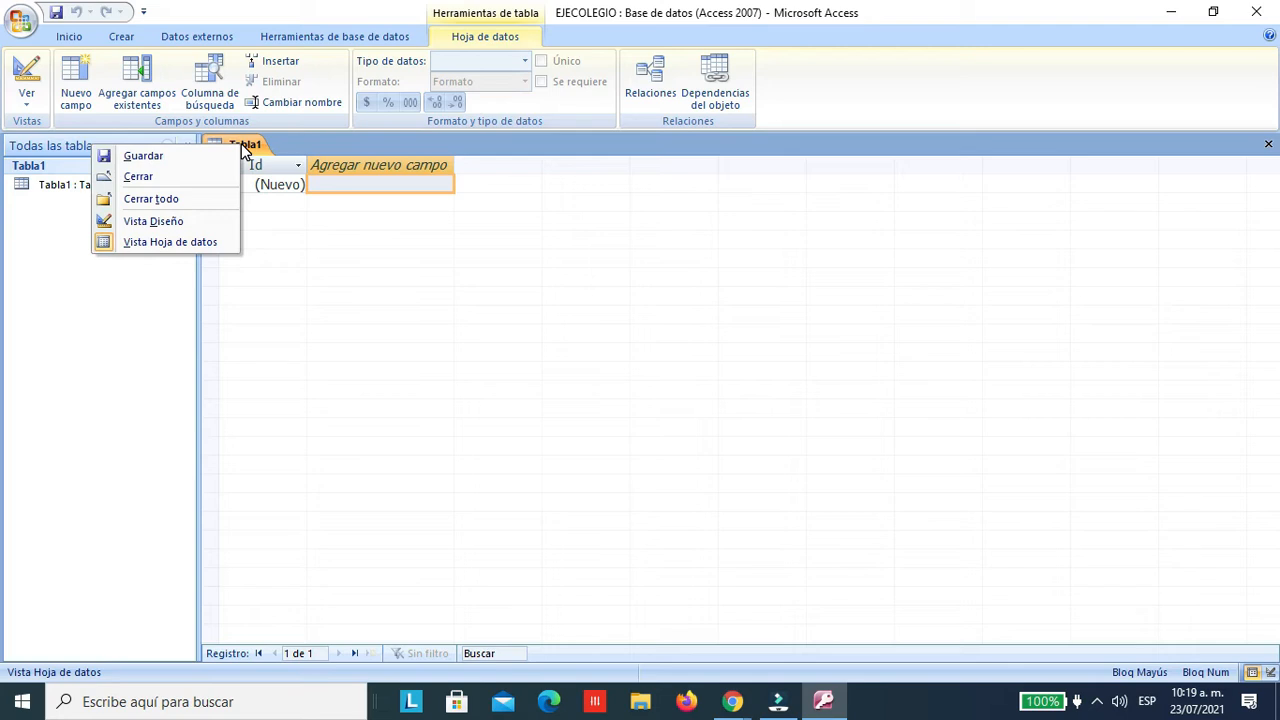
click(212, 226)
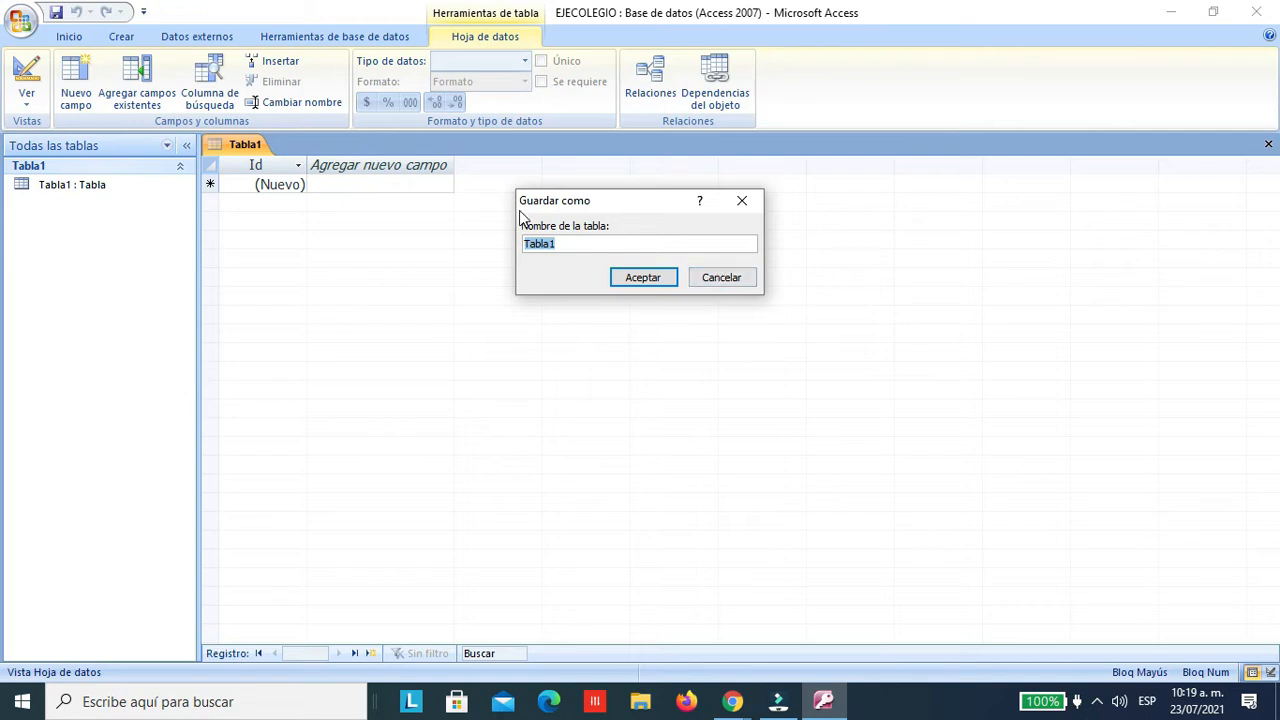
text(DATOSPERSONA)
key(BackSpace)
key(BackSpace)
key(BackSpace)
text(SONALES)
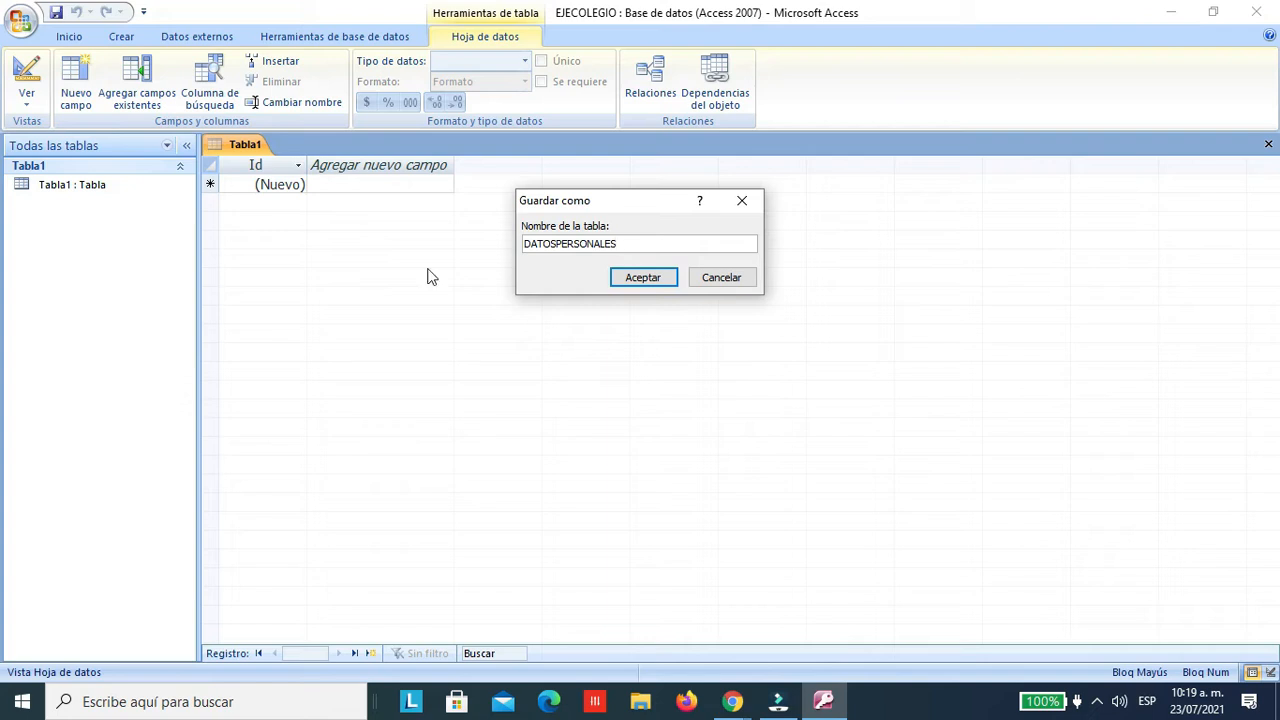
click(641, 279)
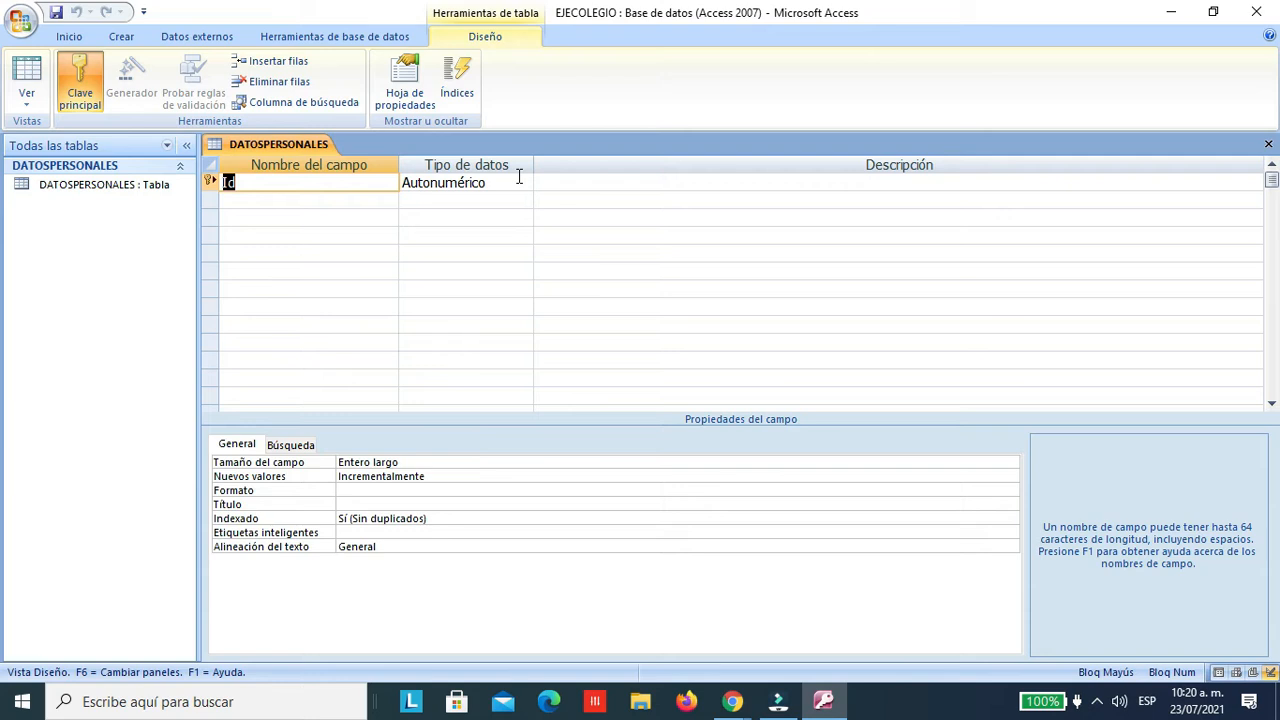
Step: Rename the Id field of the DATOSPERSONALES table as "No de Cliente"
key(BackSpace)
text(N)
key(Caps_Lock)
text(o de Ciem)
key(BackSpace)
key(BackSpace)
key(BackSpace)
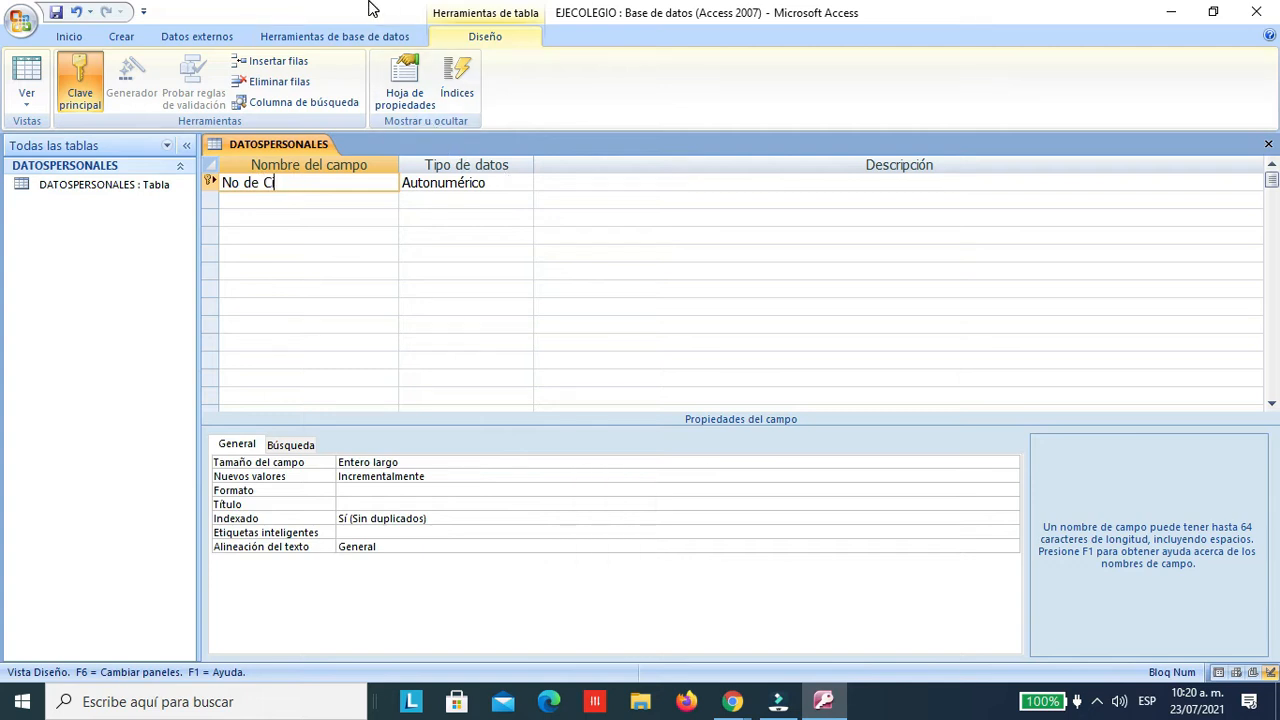
text(liente)
click(573, 184)
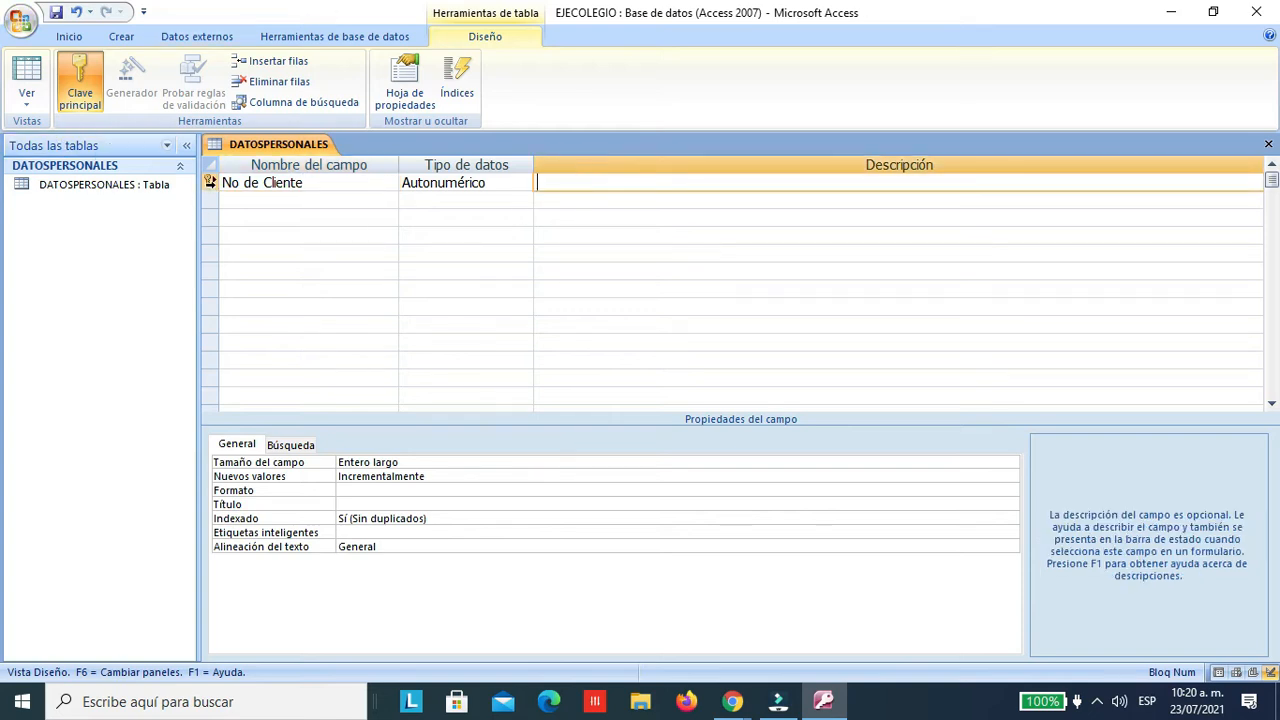
Step: Toggle the primary key on the No de Cliente field off and back on
click(83, 74)
click(83, 74)
click(554, 187)
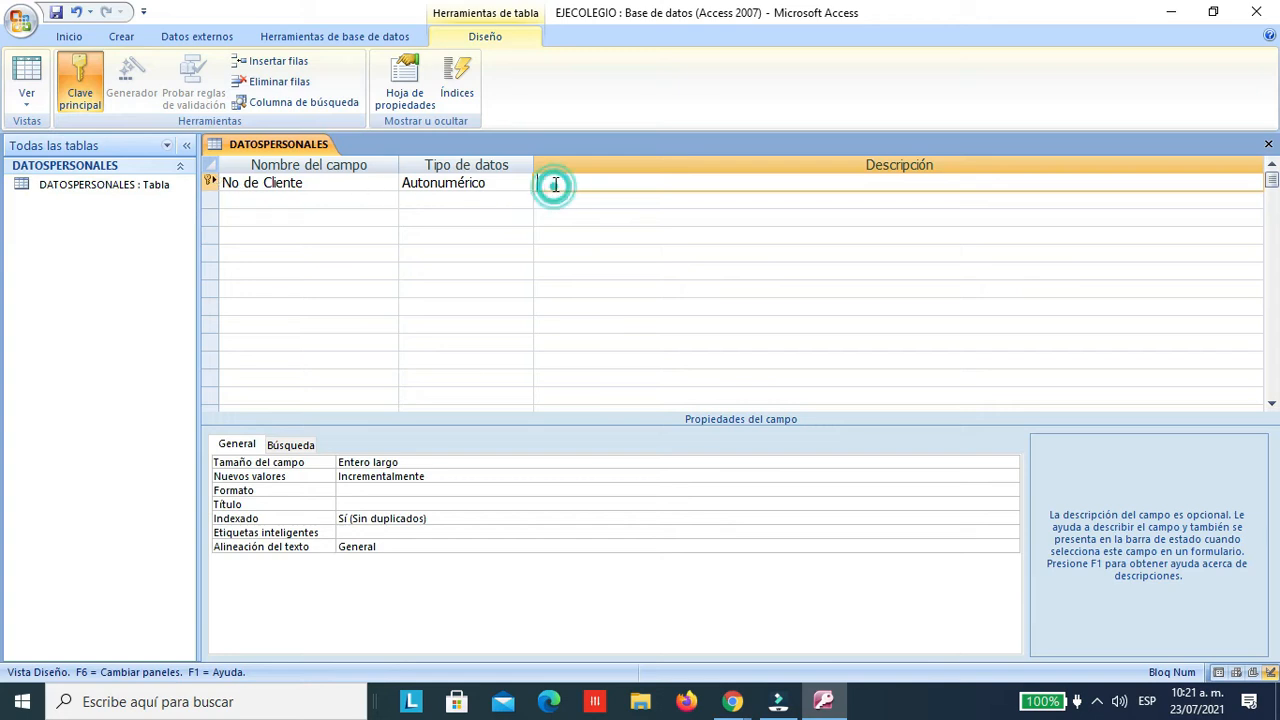
Step: Choose Autonumérico as the data type of the No de Cliente field
click(505, 183)
click(523, 183)
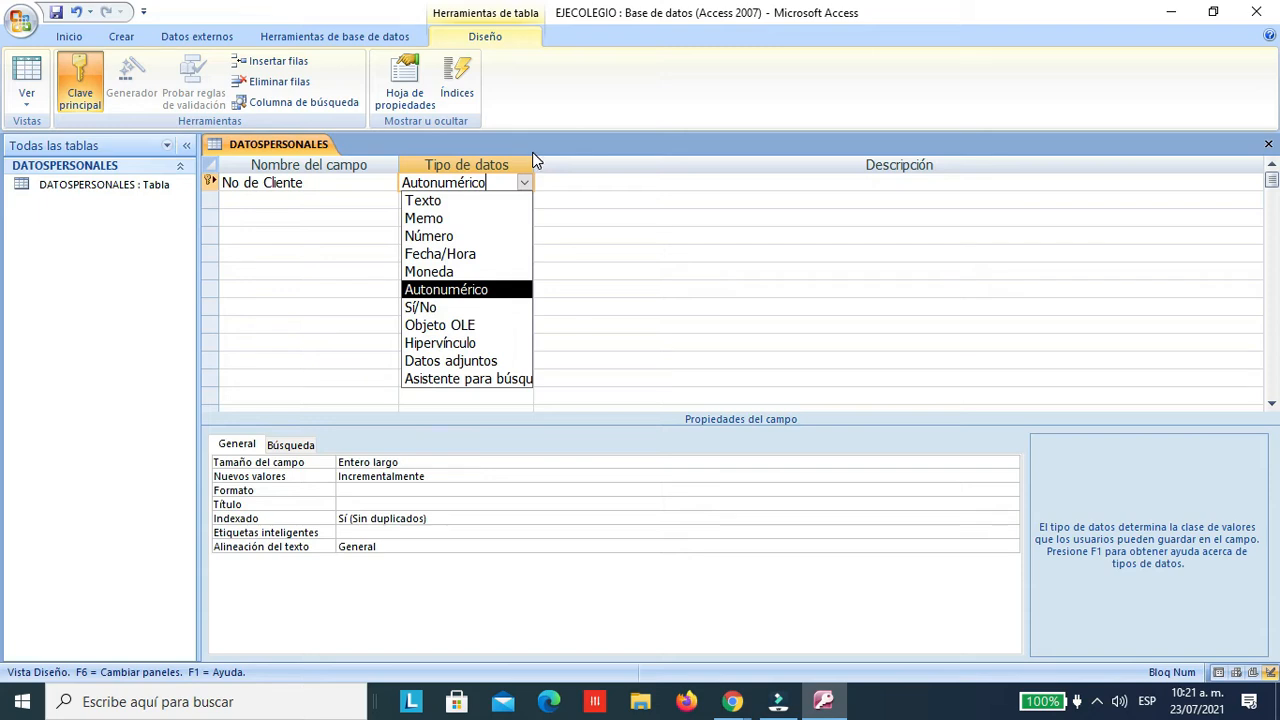
click(450, 290)
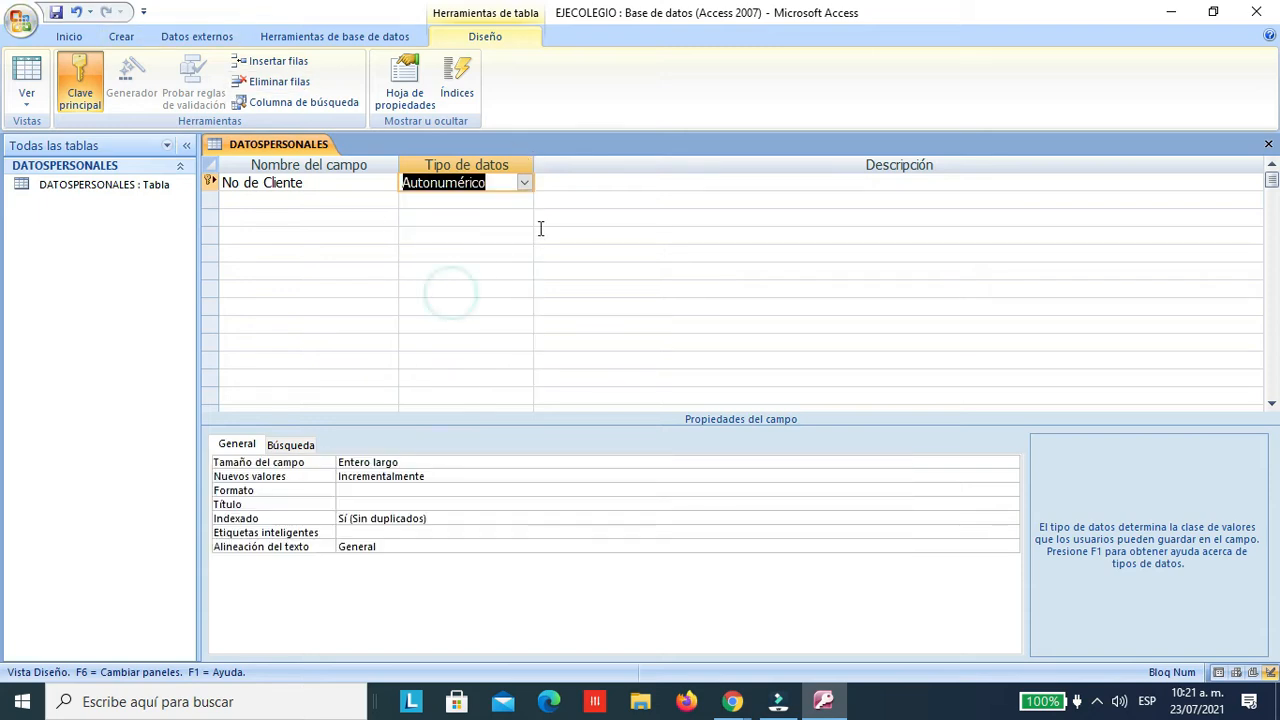
Step: Describe the No de Cliente field as "Generando número de Carné del Estudiante"
click(585, 182)
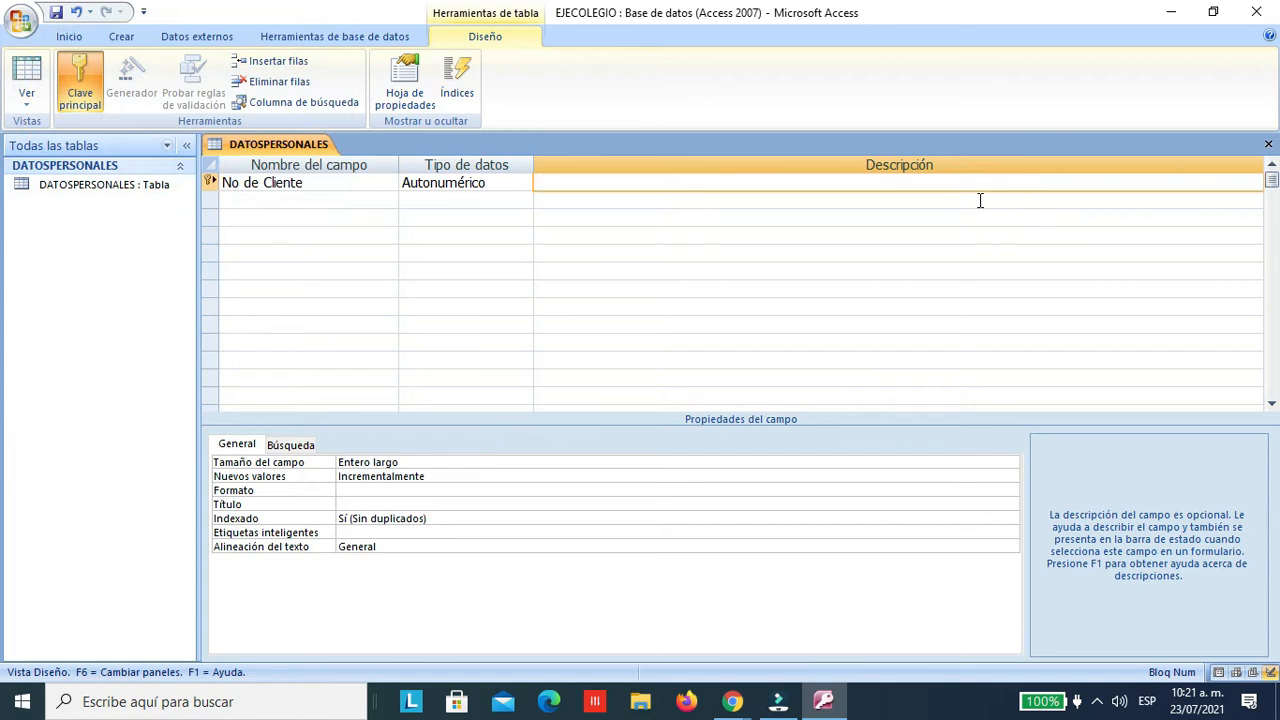
text(Generando número de Carne)
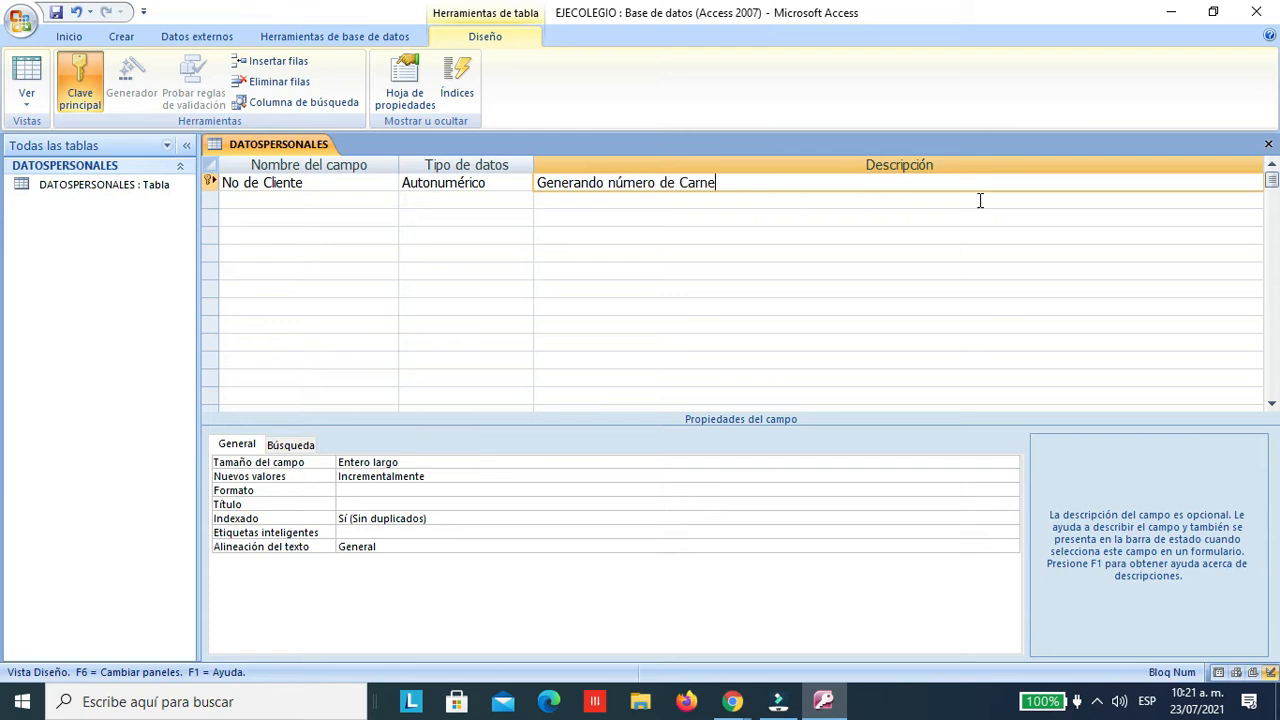
key(BackSpace)
text(é dele)
key(BackSpace)
text(Estudiante)
Step: Rename the No de Cliente field as "No de Carné"
click(343, 182)
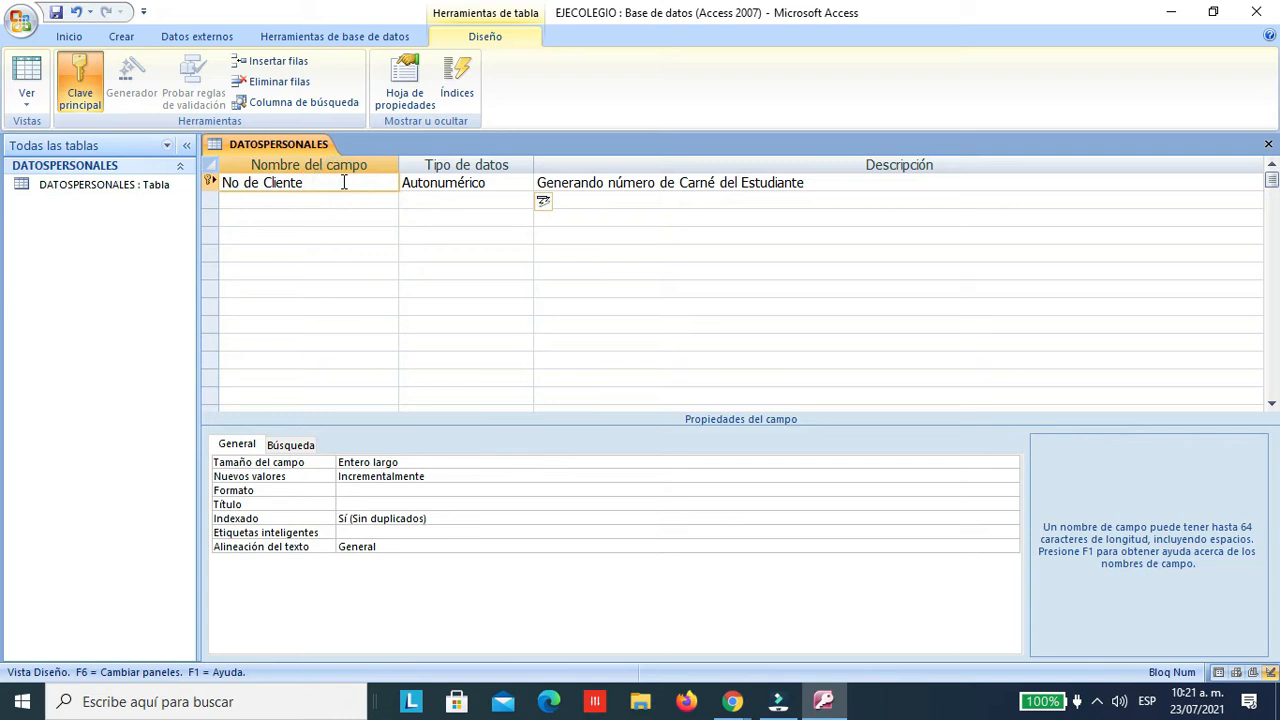
key(BackSpace)
key(BackSpace)
key(BackSpace)
key(BackSpace)
key(BackSpace)
key(BackSpace)
key(BackSpace)
key(BackSpace)
key(Num_Lock)
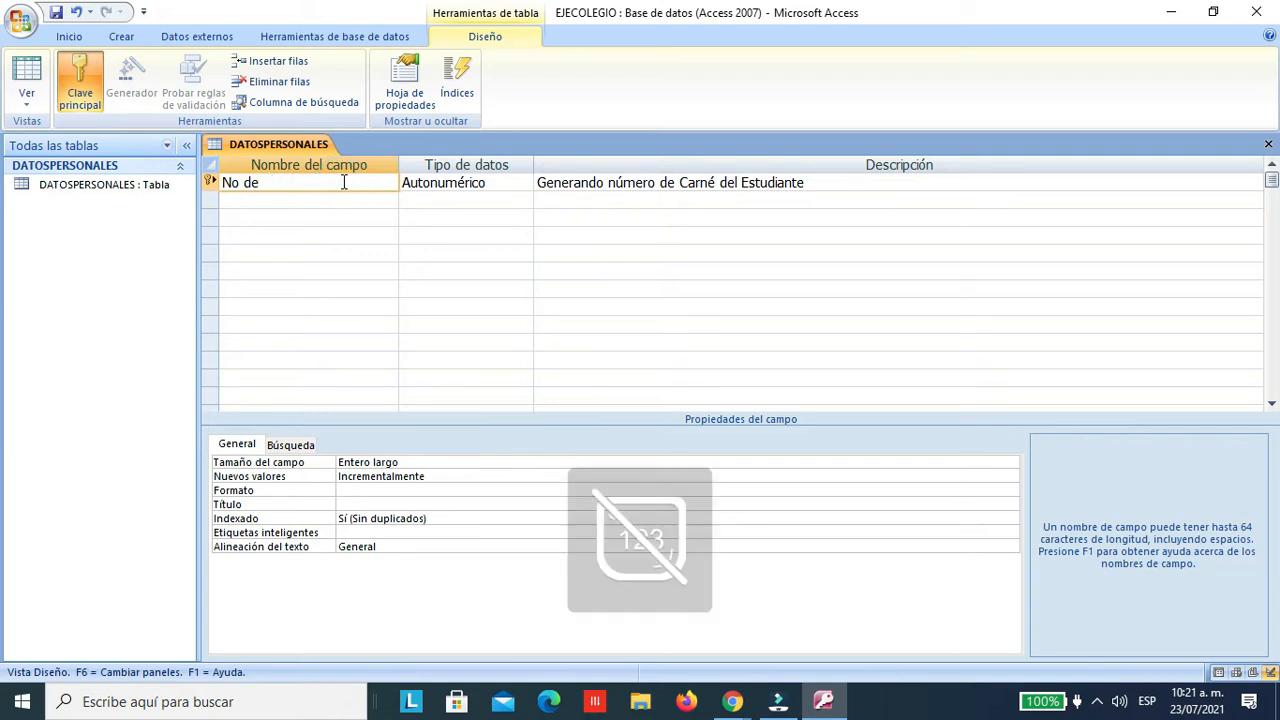
text(Carn)
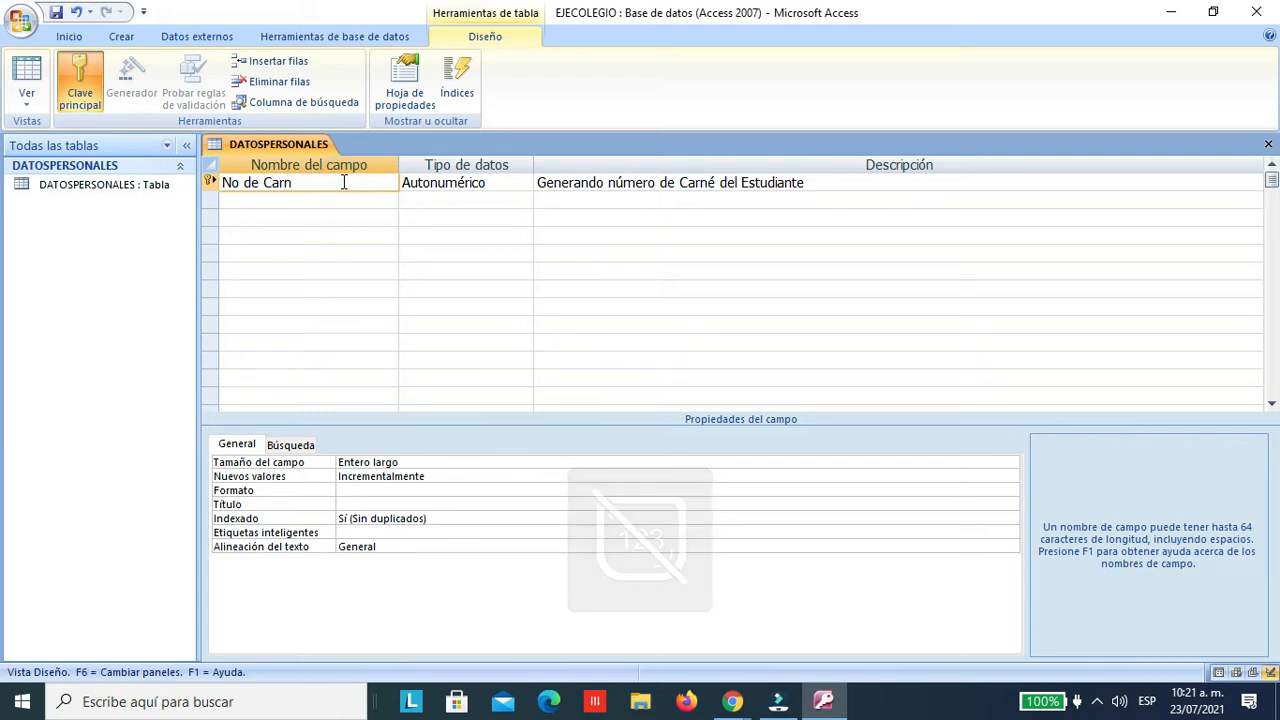
text(e)
key(Num_Lock)
text(})
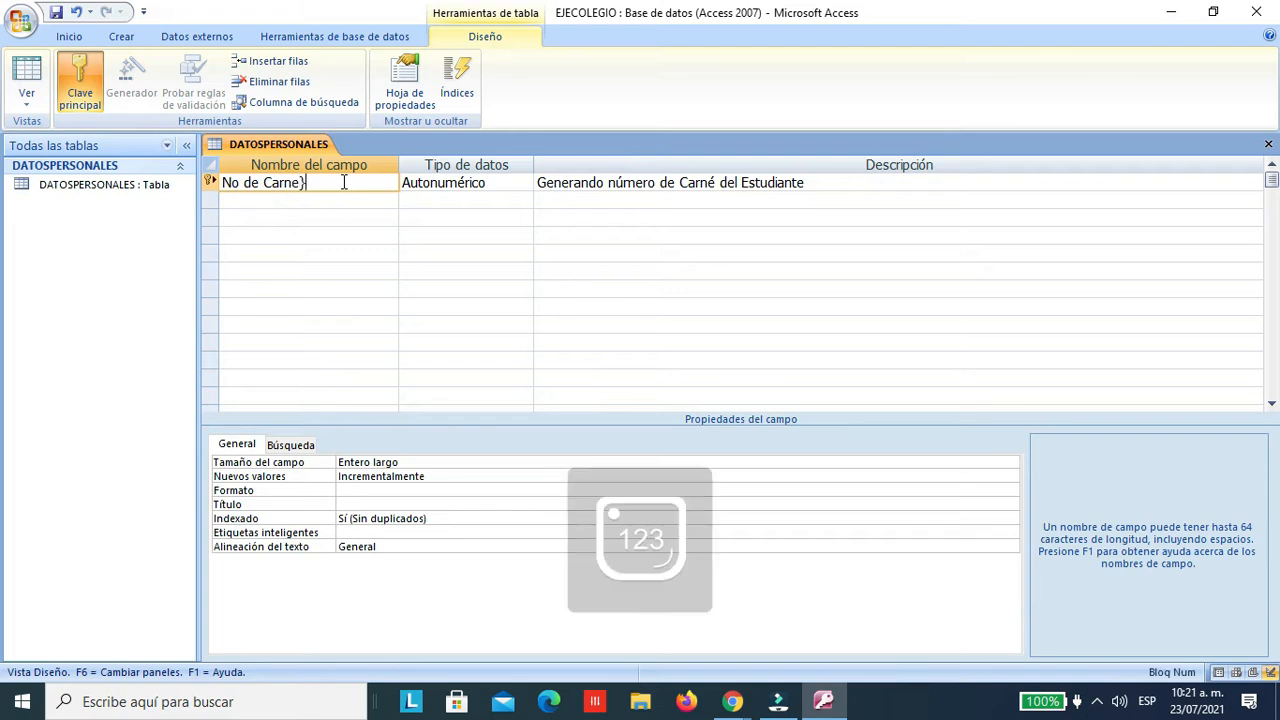
key(BackSpace)
key(BackSpace)
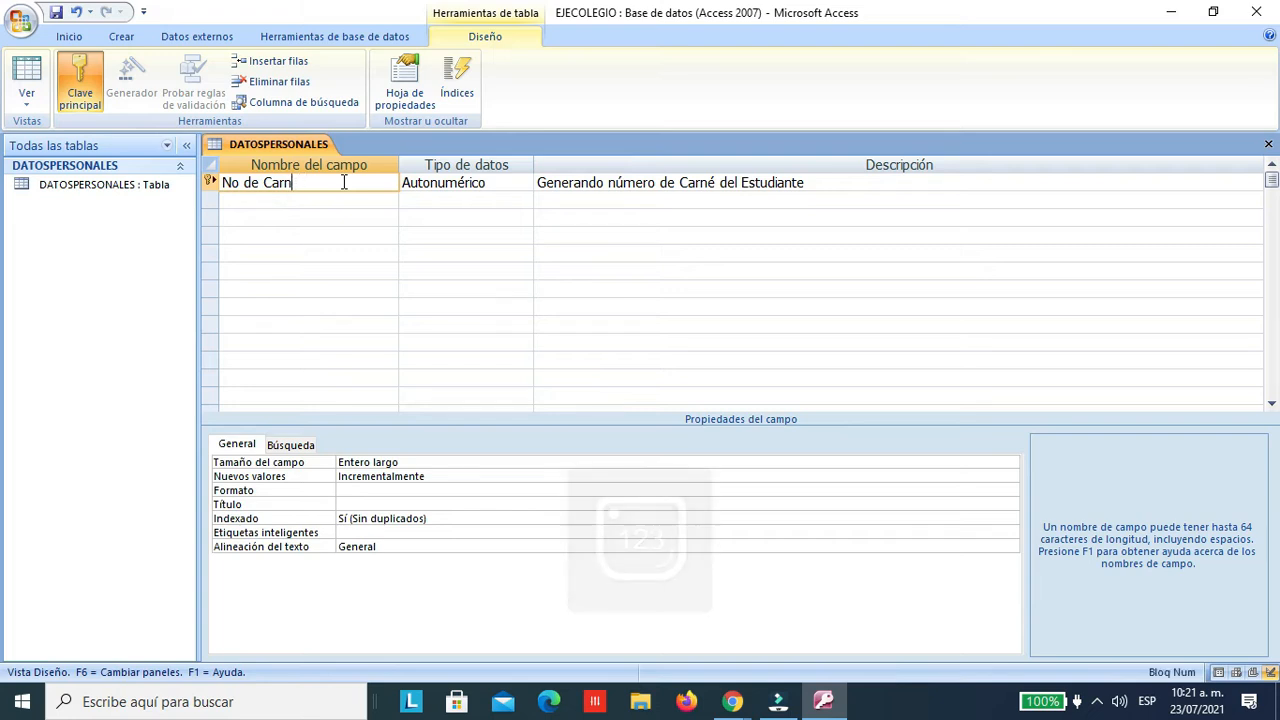
text(é)
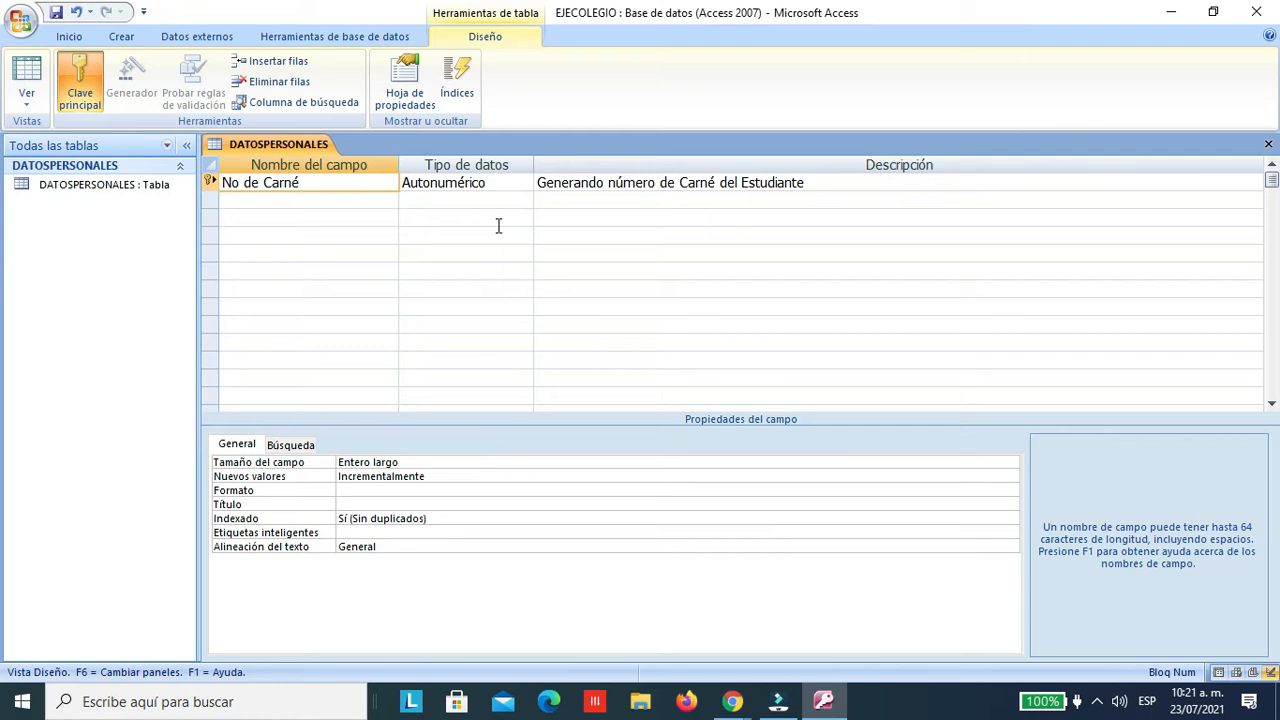
Step: Add a Nombres field with the Texto data type below No de Carné
click(334, 202)
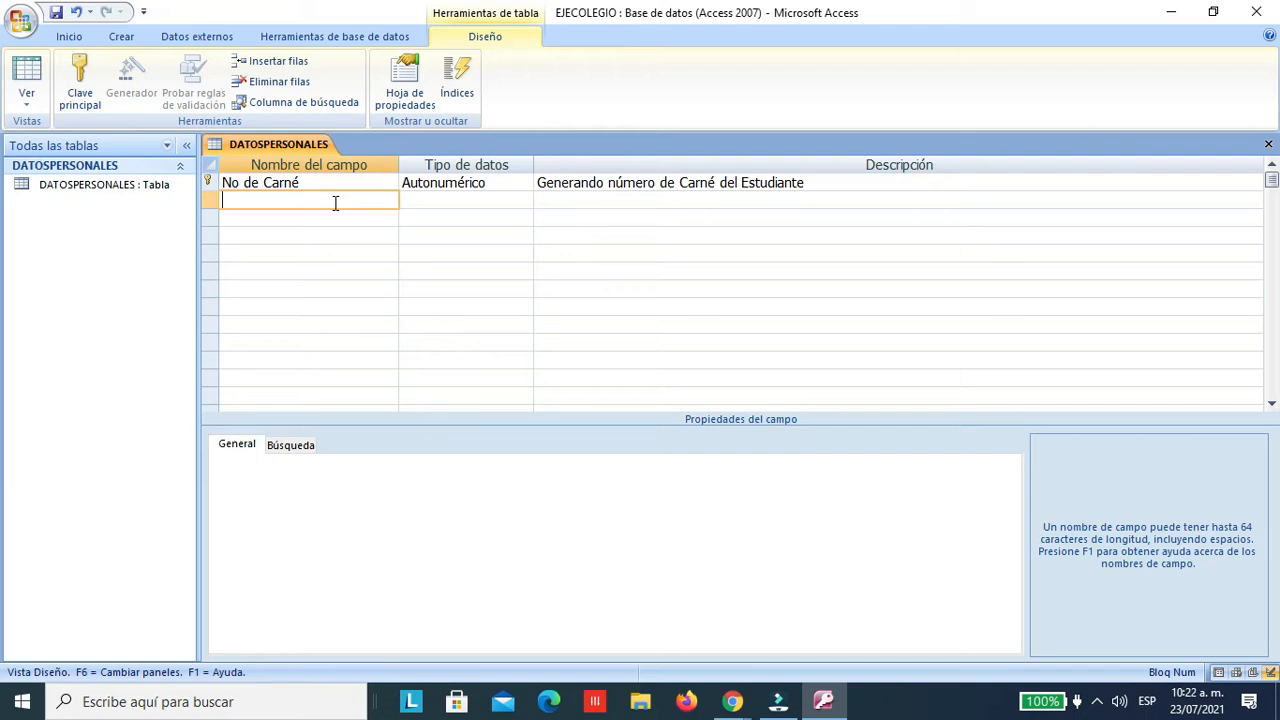
text(Nombres)
click(456, 204)
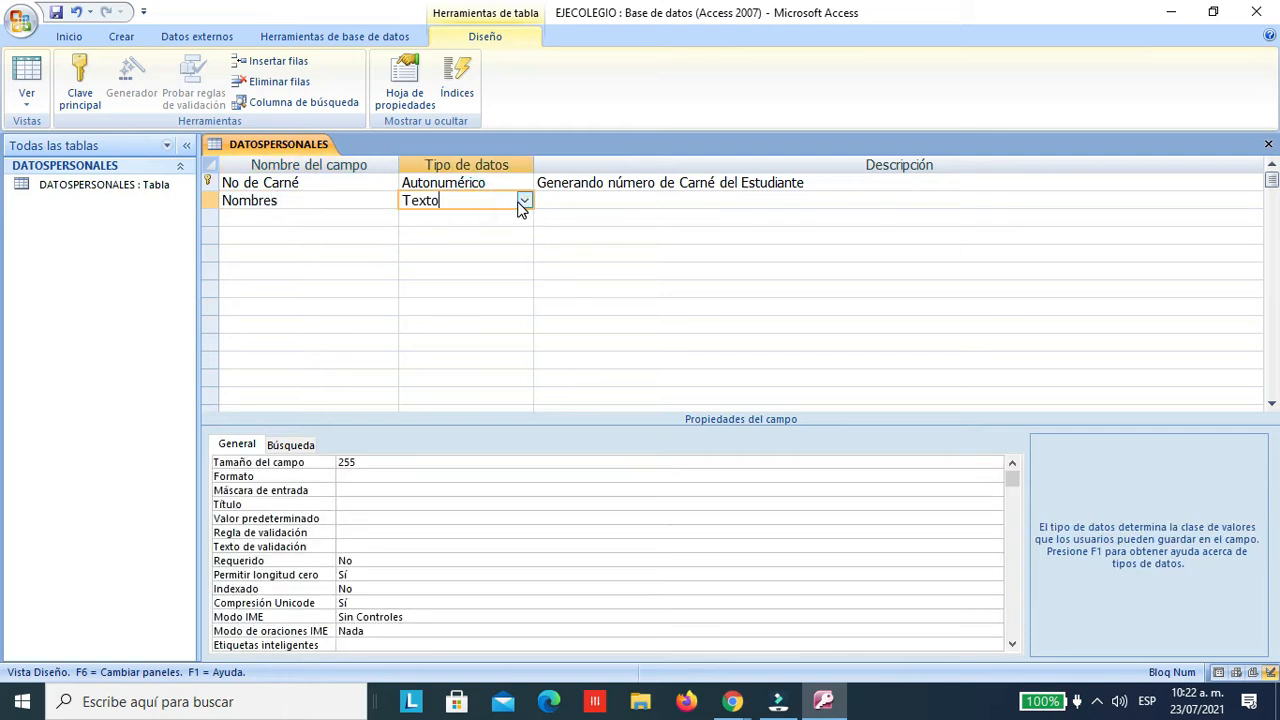
click(522, 202)
click(508, 215)
Step: Describe the Nombres field as "Ingrese nombres del estudiate"
click(608, 200)
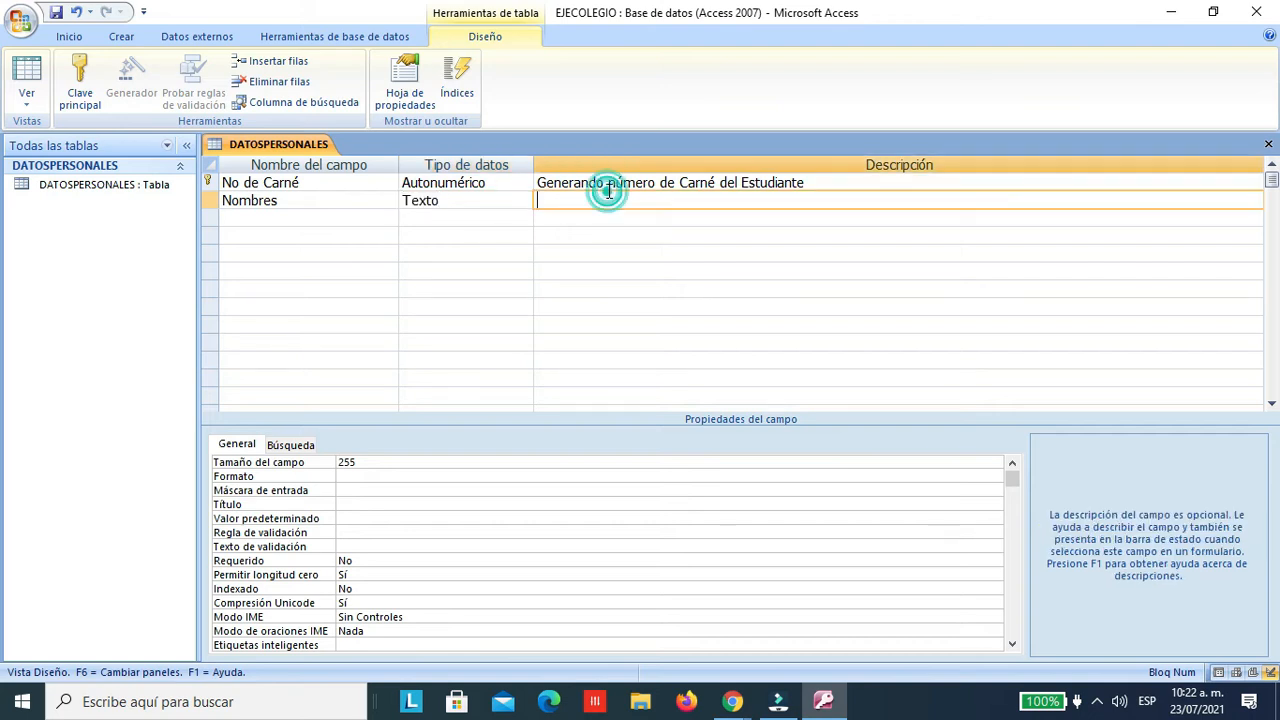
text(I)
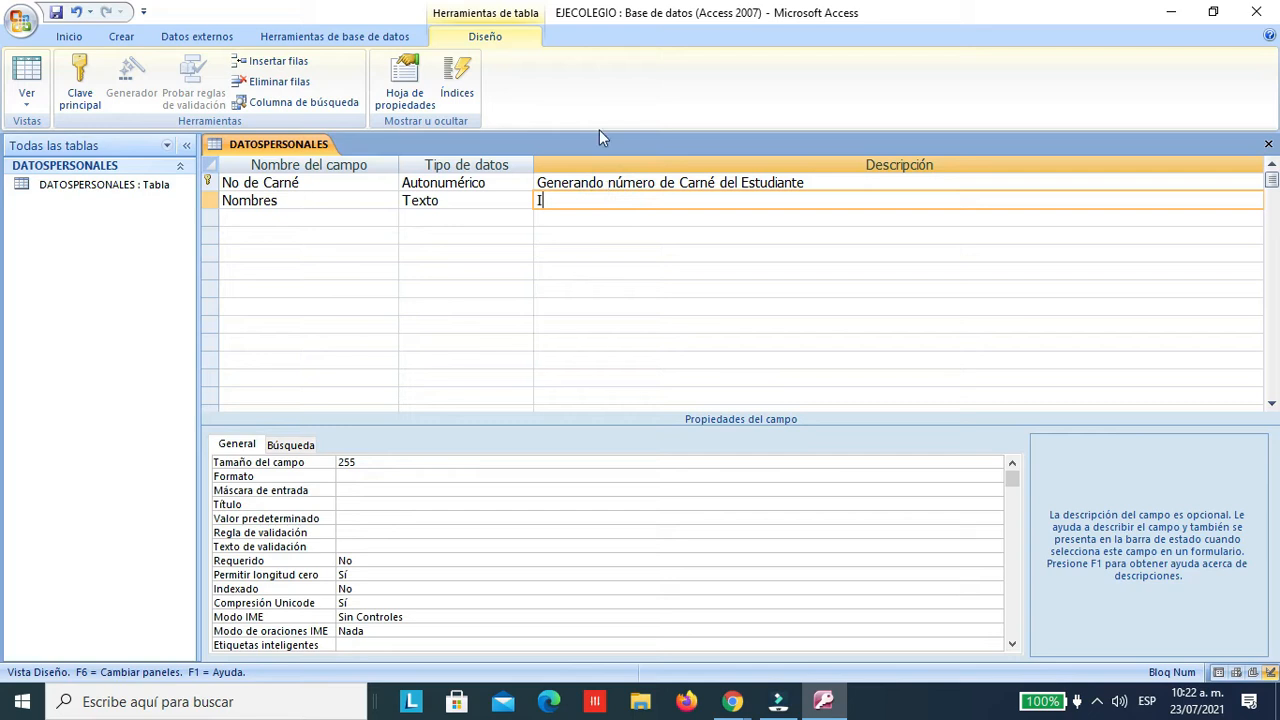
text(ngrese nombres del es)
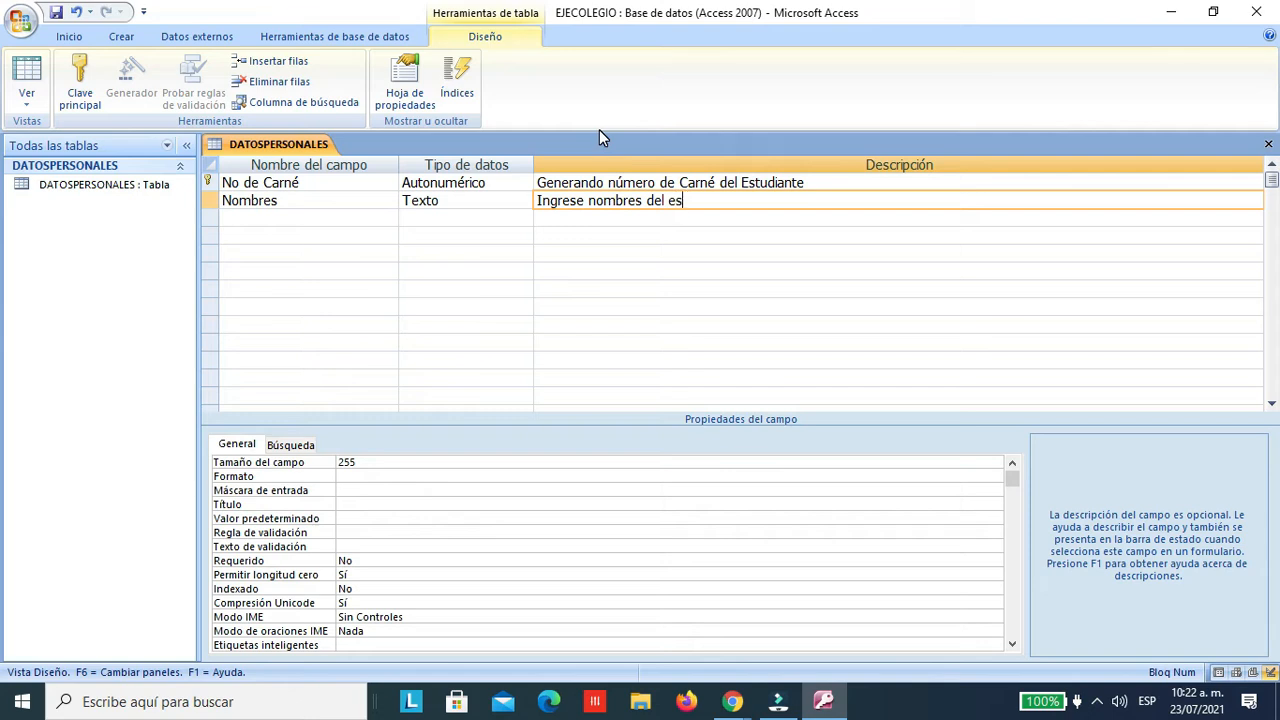
text(tudiate)
Step: Add an Apellidos field with the Texto data type below Nombres
click(260, 221)
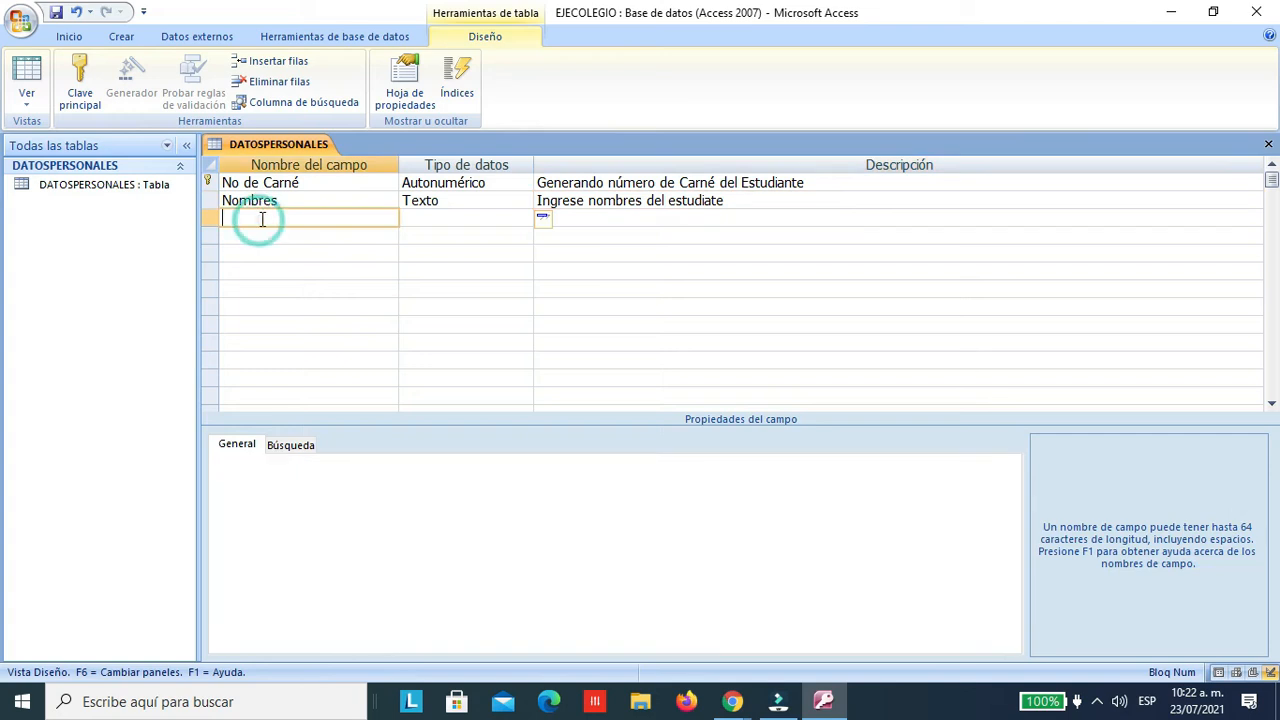
text(Apellidos)
key(Tab)
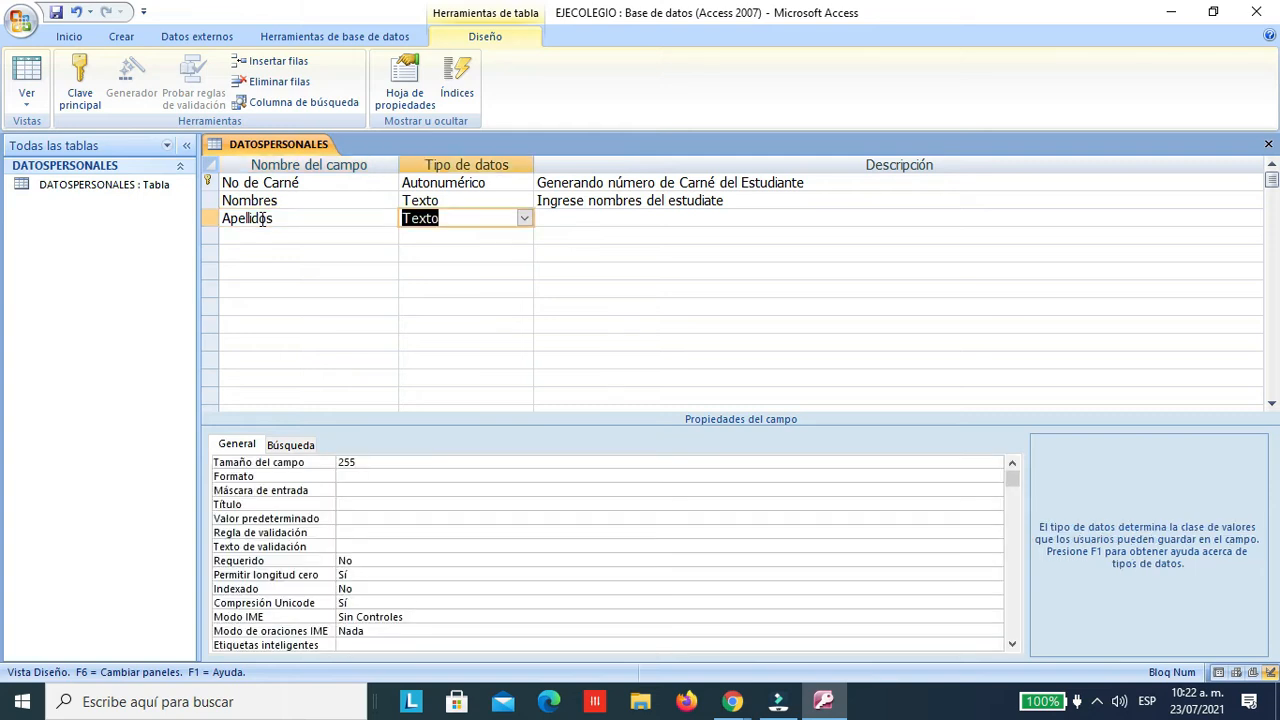
Step: Describe the Apellidos field as "Ingrese apellidos del esduiante" and correct the Nombres description to "Ingrese nombres del estudiante"
click(583, 206)
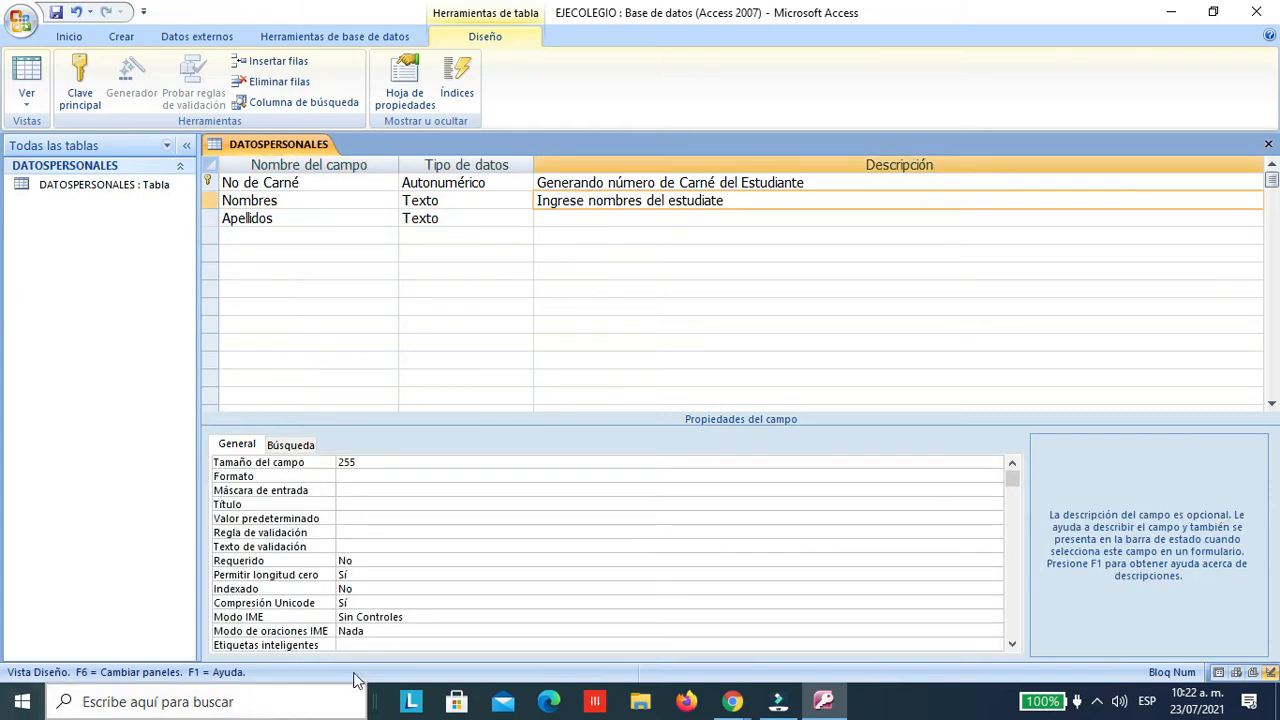
click(552, 220)
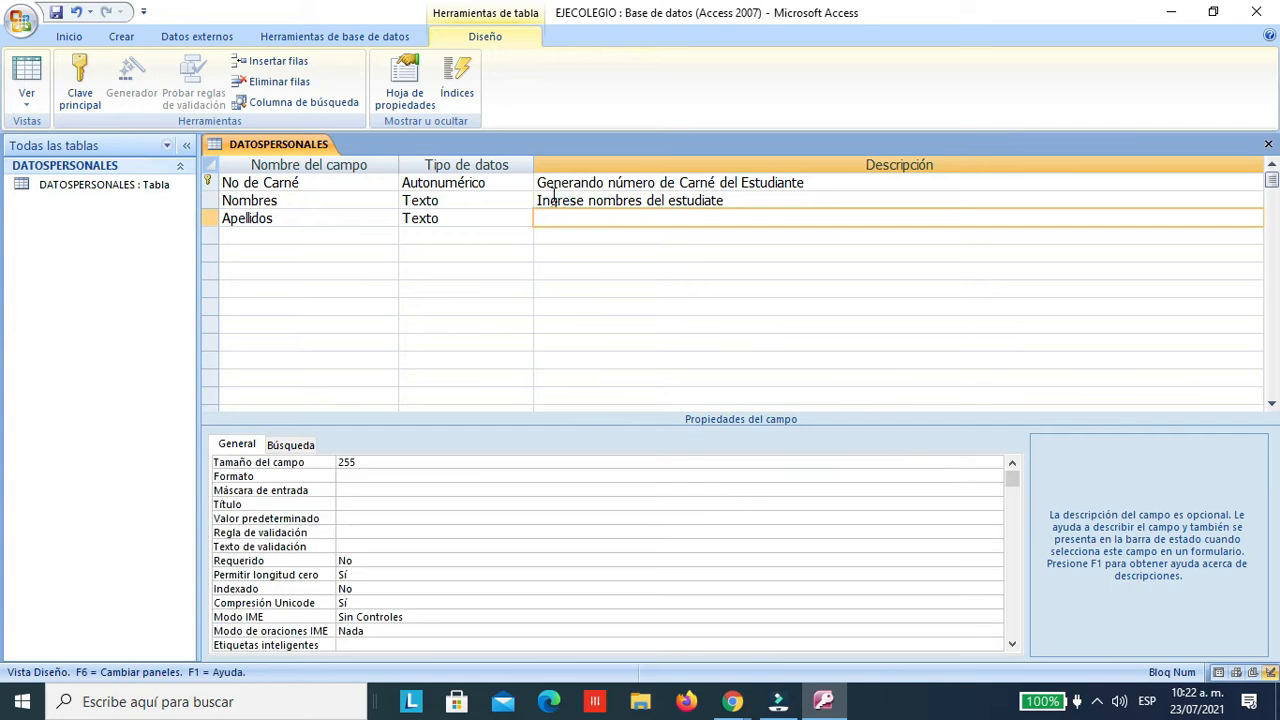
text(Ingrese apellidos)
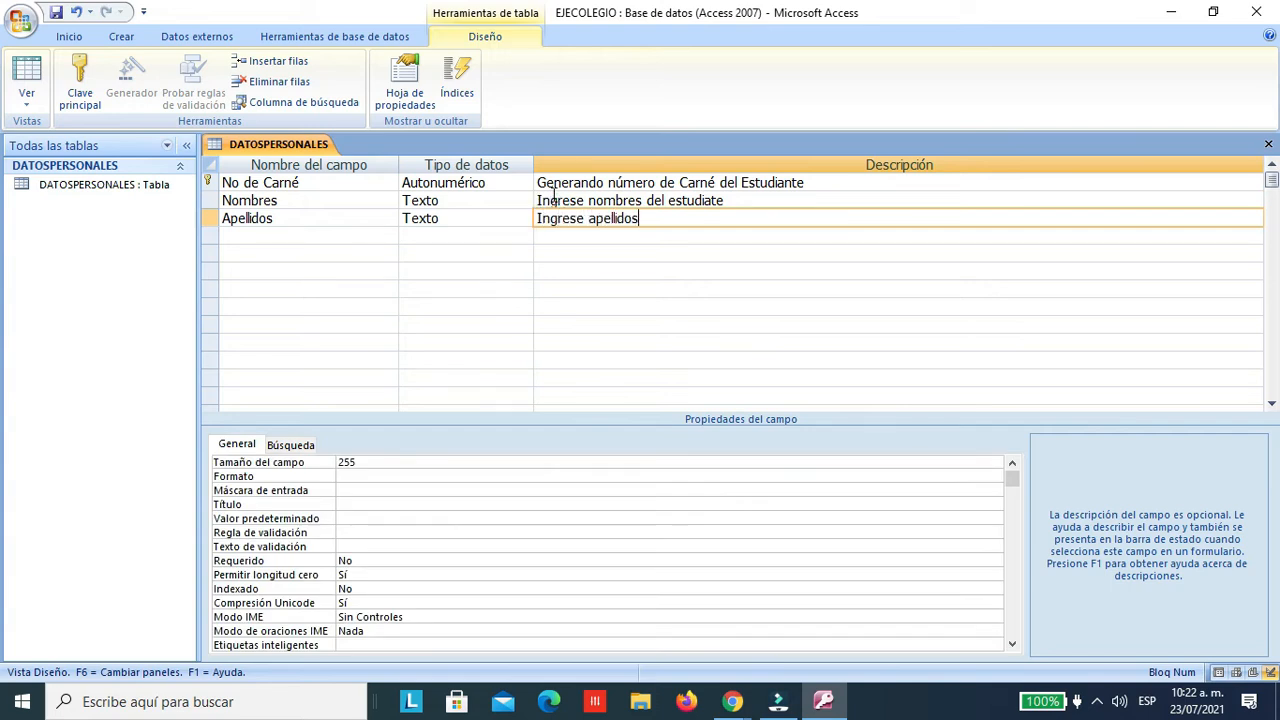
text( del esduiante)
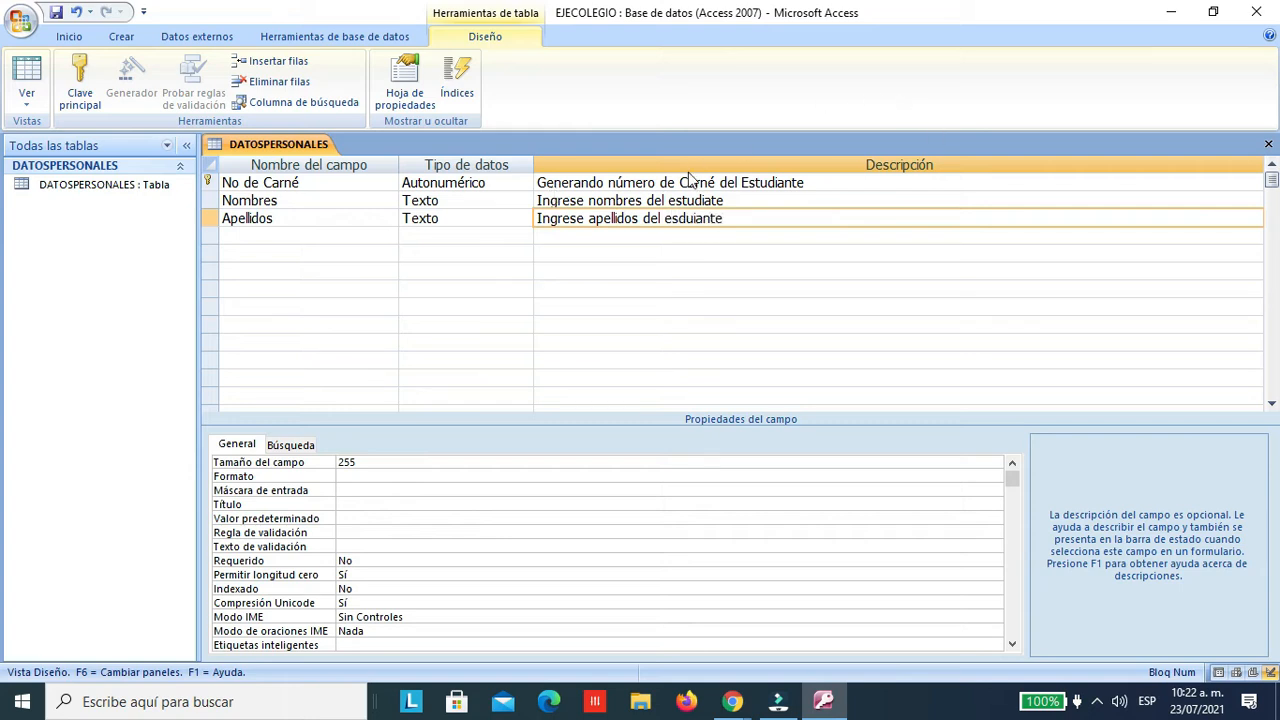
click(716, 200)
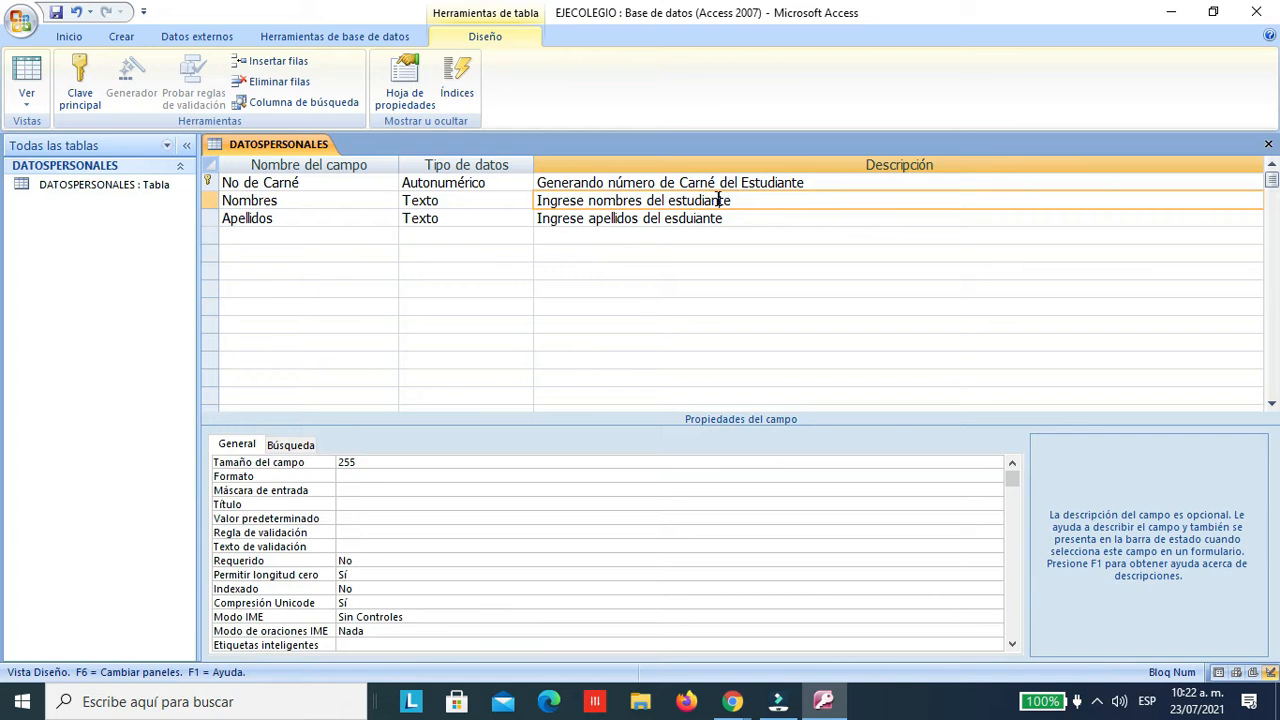
Step: Add a Dirección field of type Texto with the description "Ingrese dirección del Estudiante"
click(227, 236)
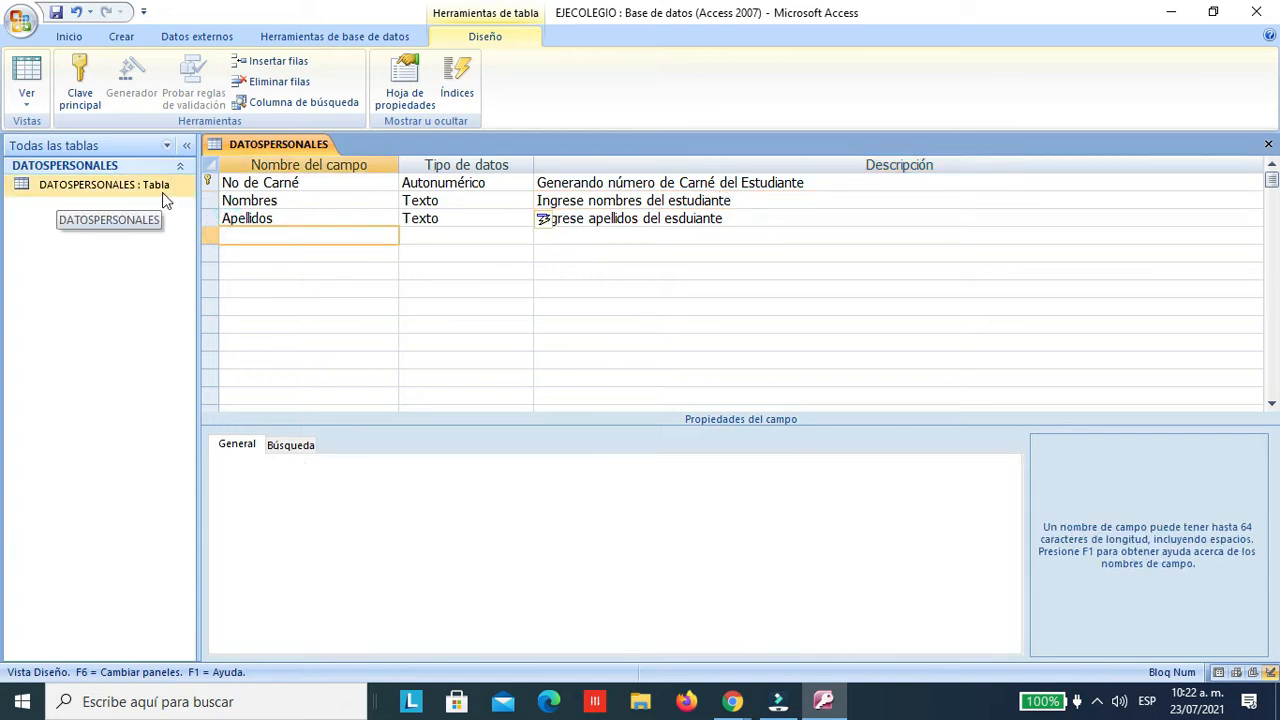
text(Dirección)
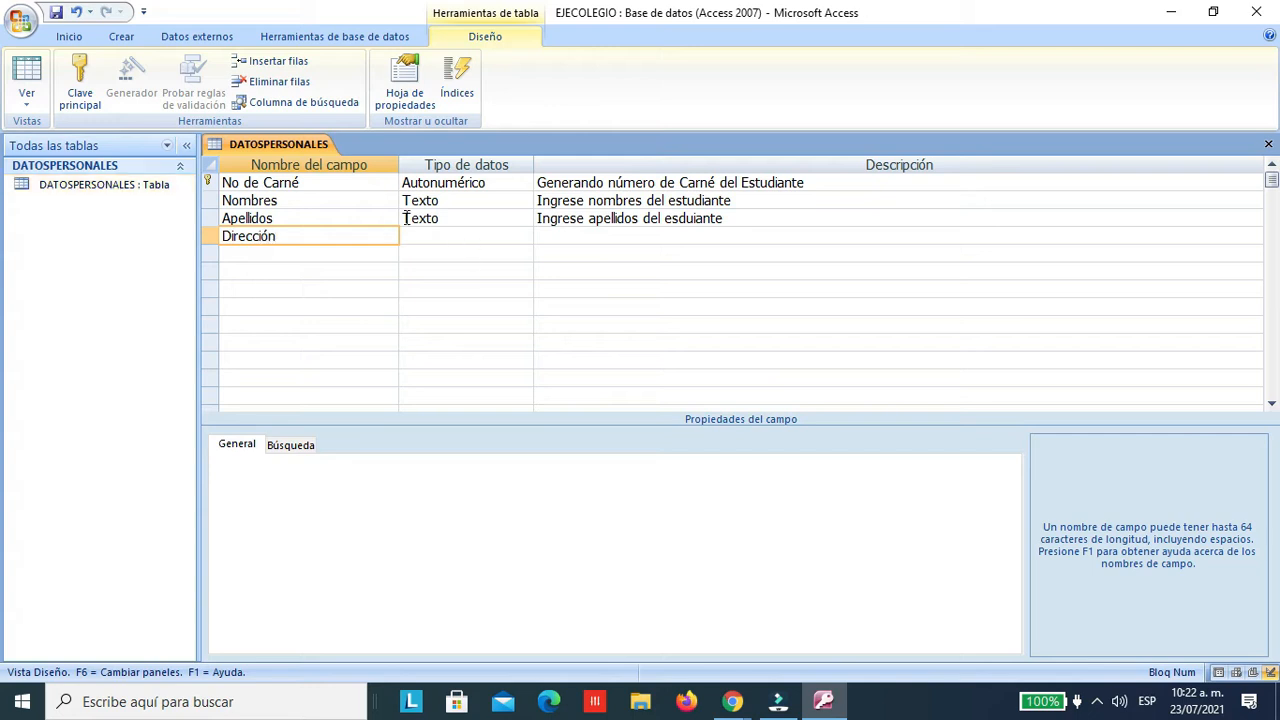
click(443, 238)
click(566, 238)
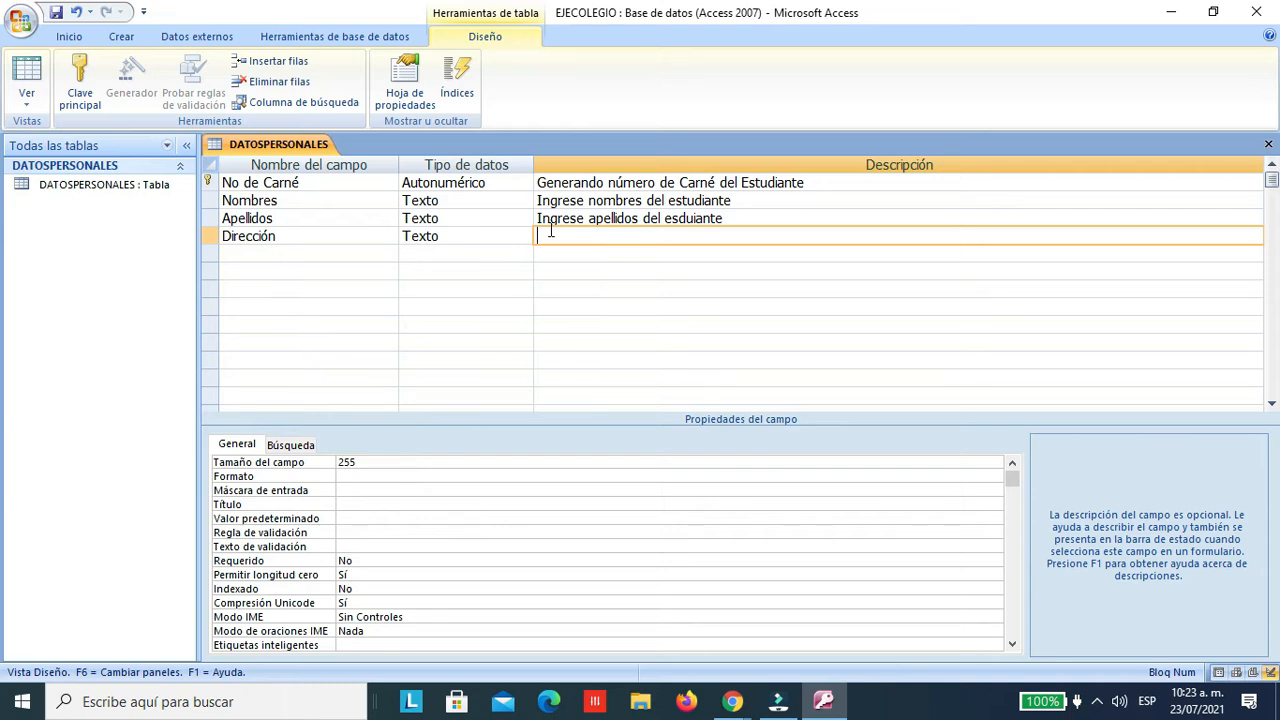
text(Ingrese dirección del Estudiante)
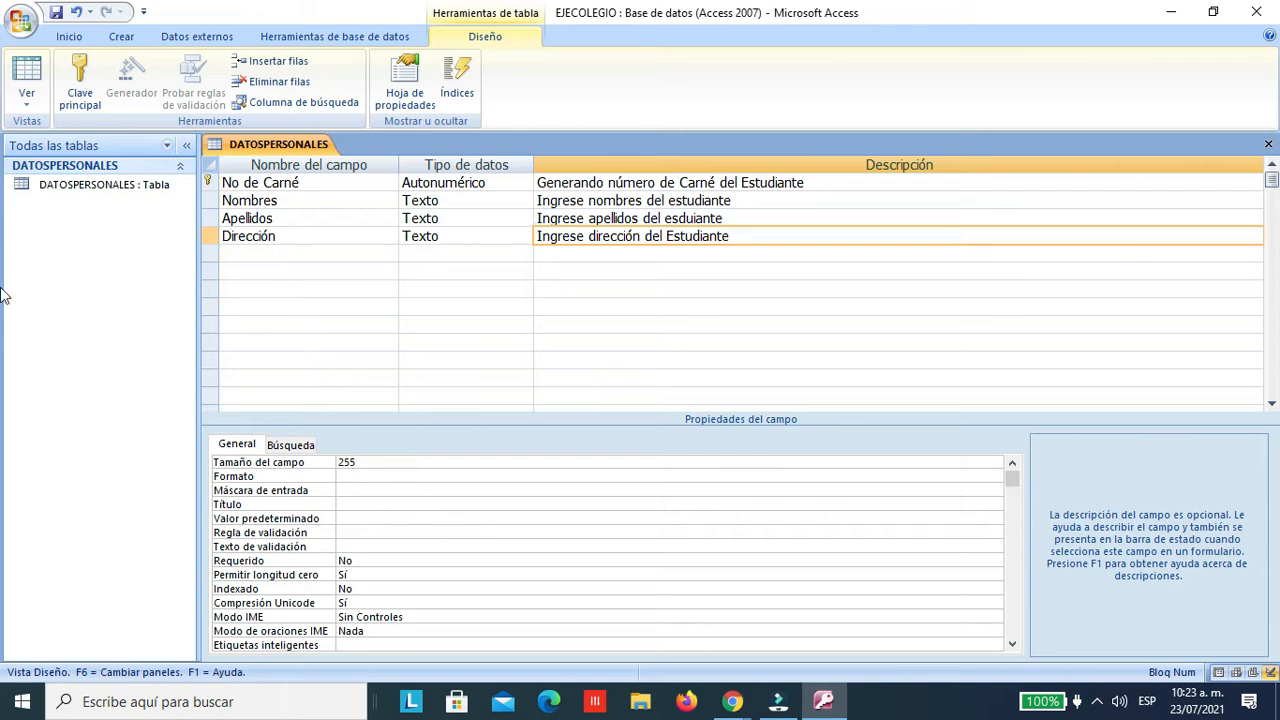
Step: Add an Edad field of type Número with the description "Ingrese edad del estudiante"
click(267, 252)
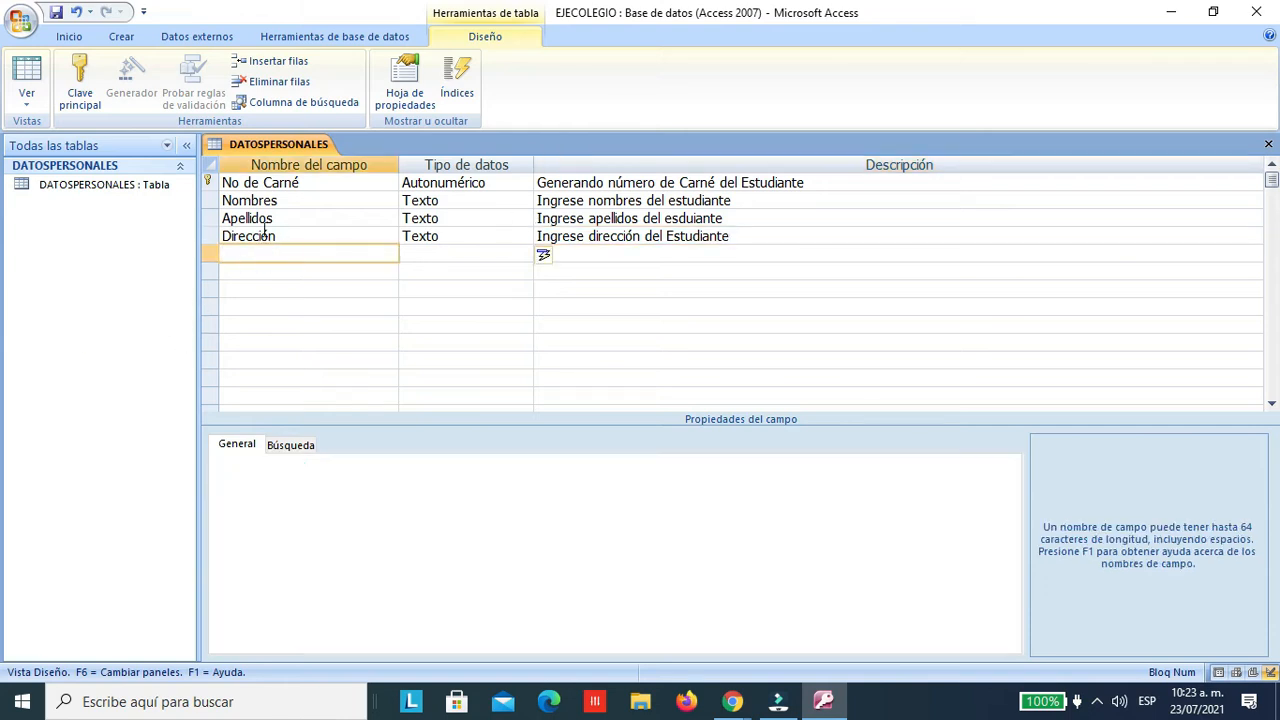
text(Edad)
click(500, 254)
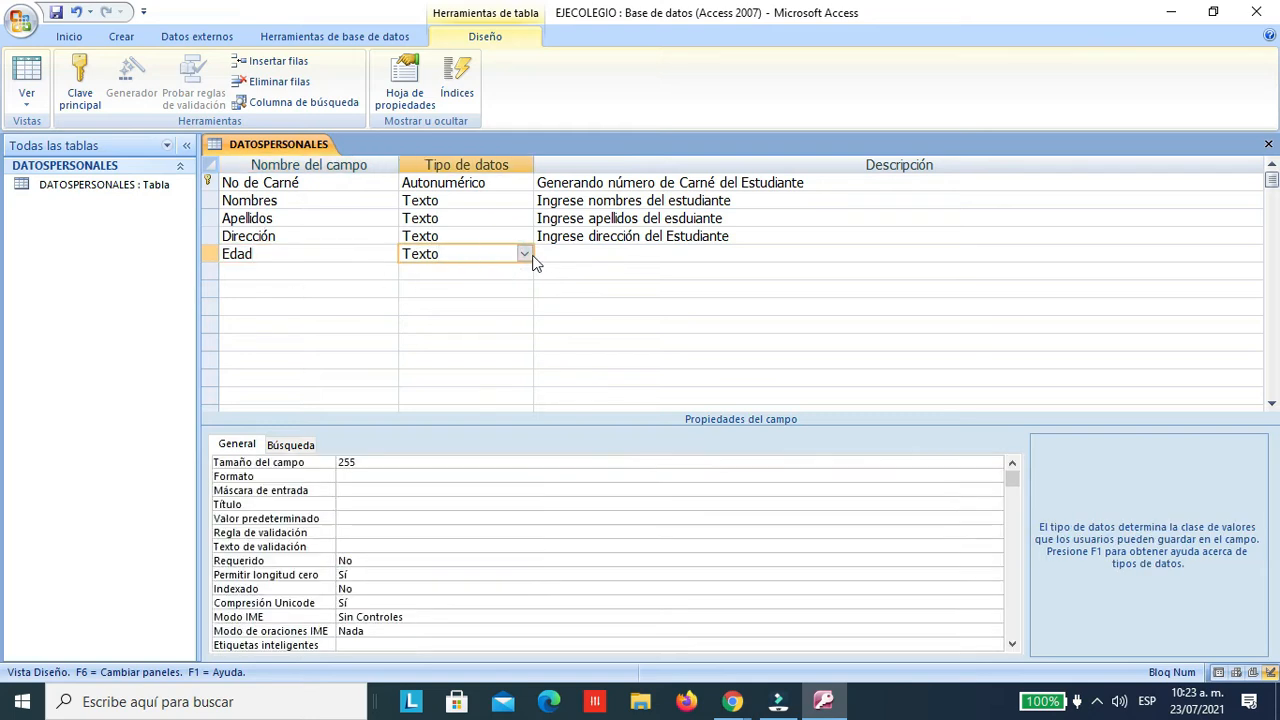
click(524, 254)
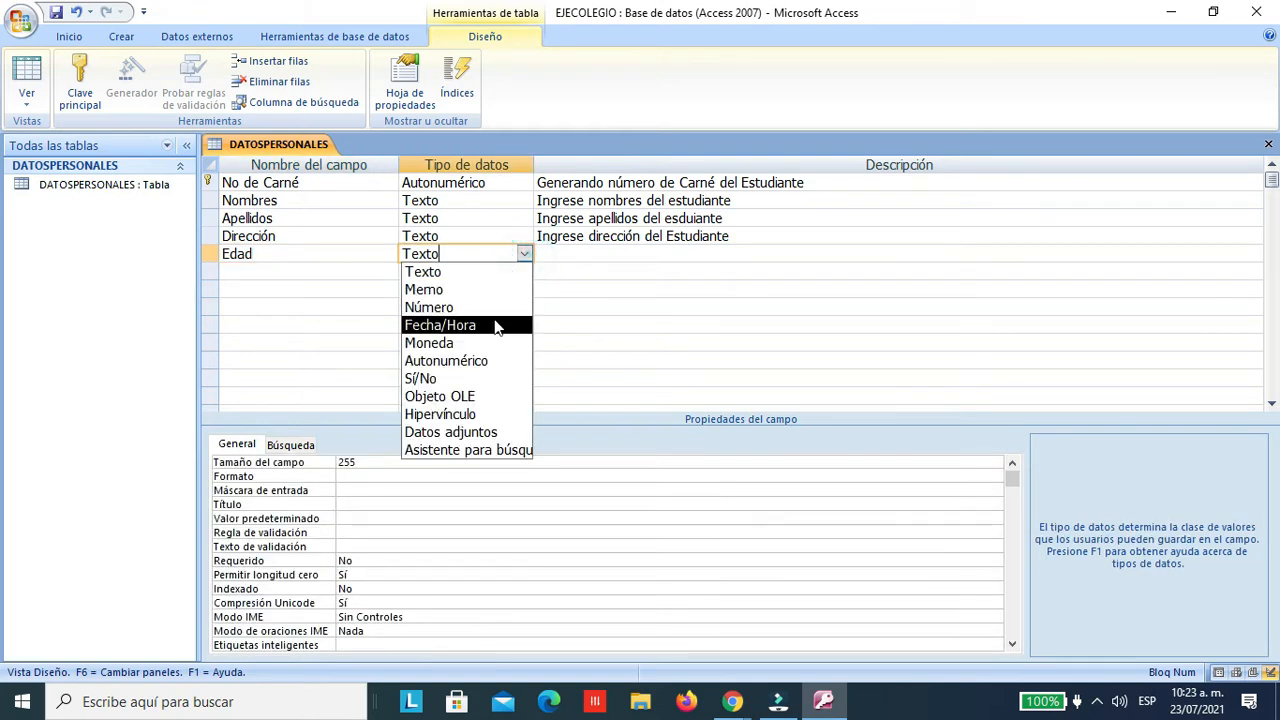
click(500, 307)
click(574, 255)
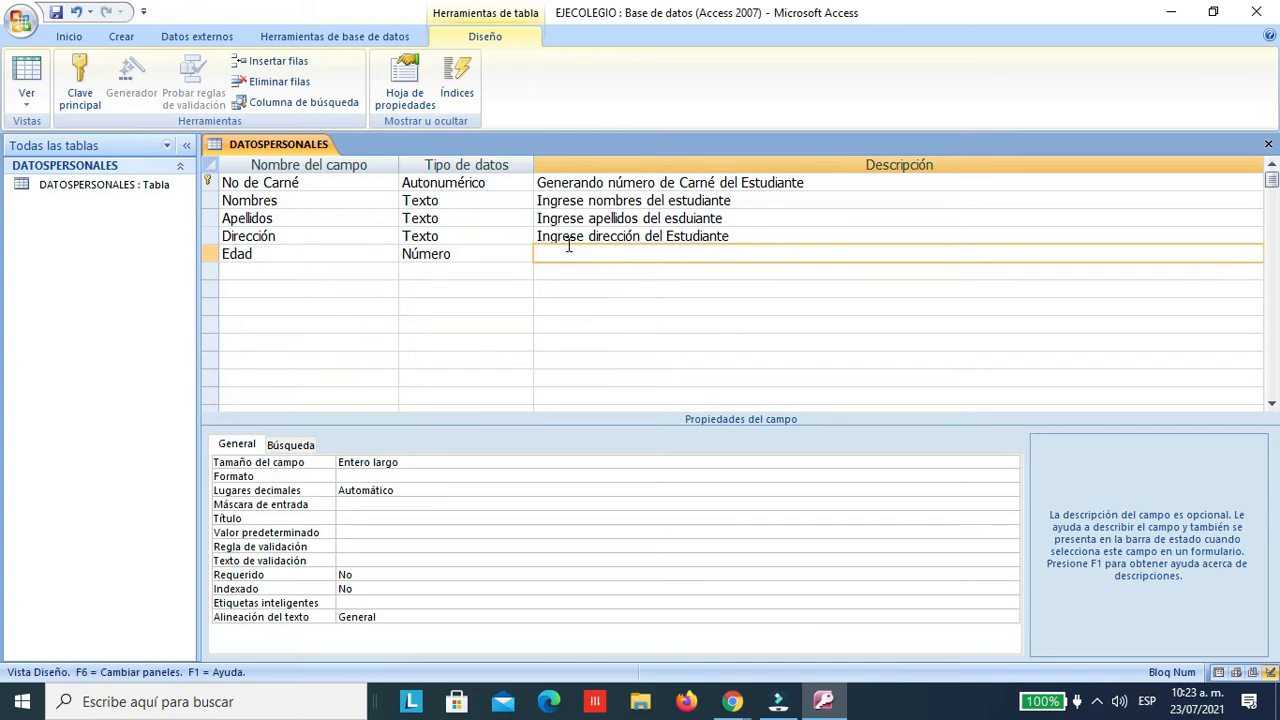
text(Ingrese edad del)
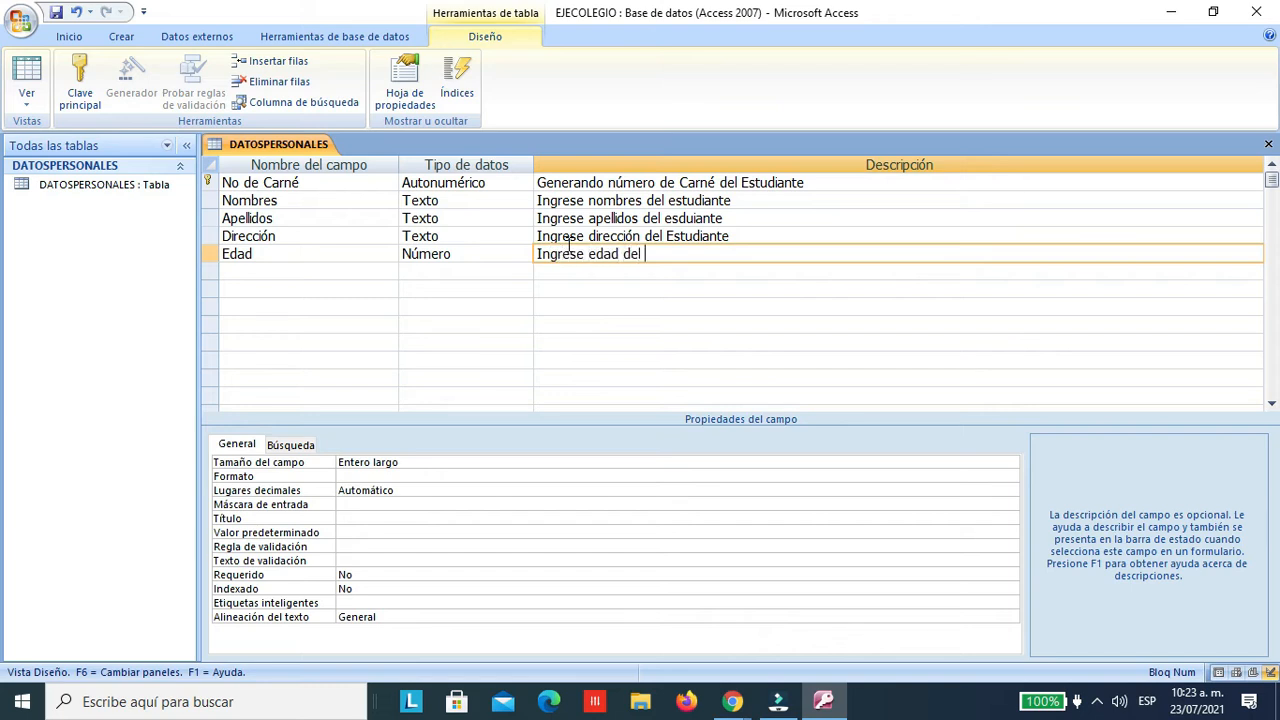
text( estudiante)
Step: Add a Sexo field to the table below Edad
click(370, 267)
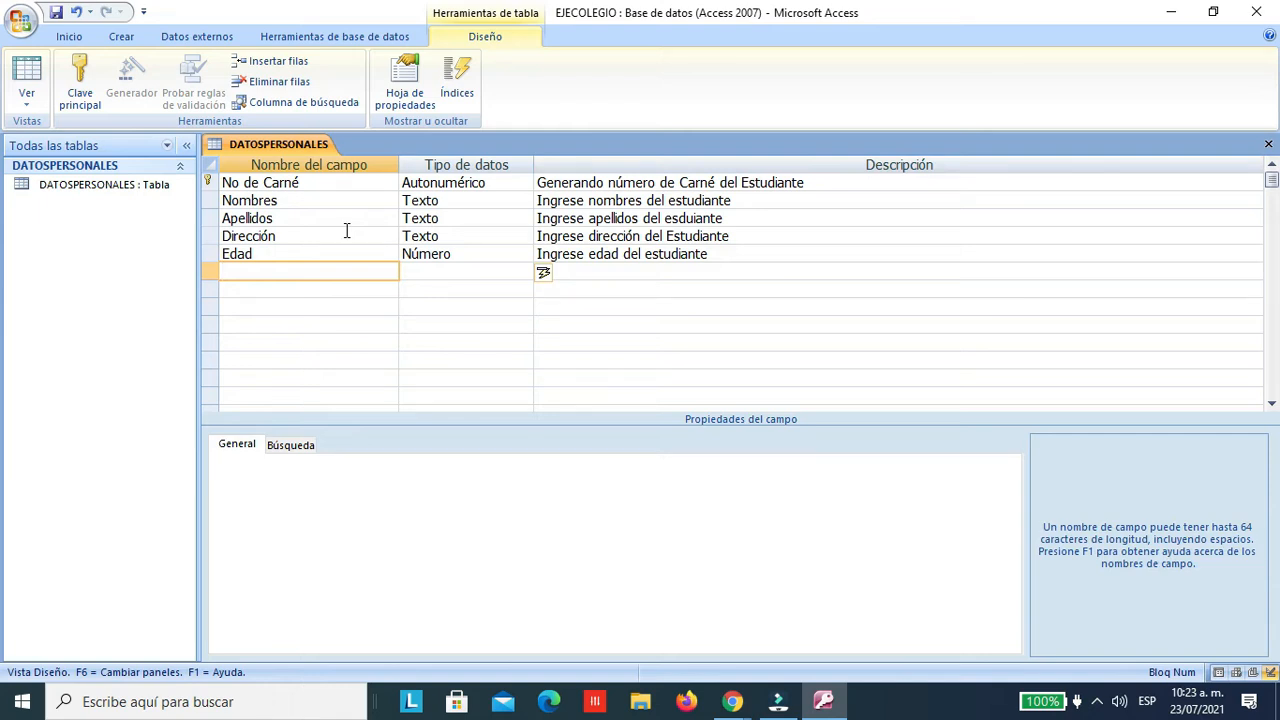
text(Sexo)
key(Tab)
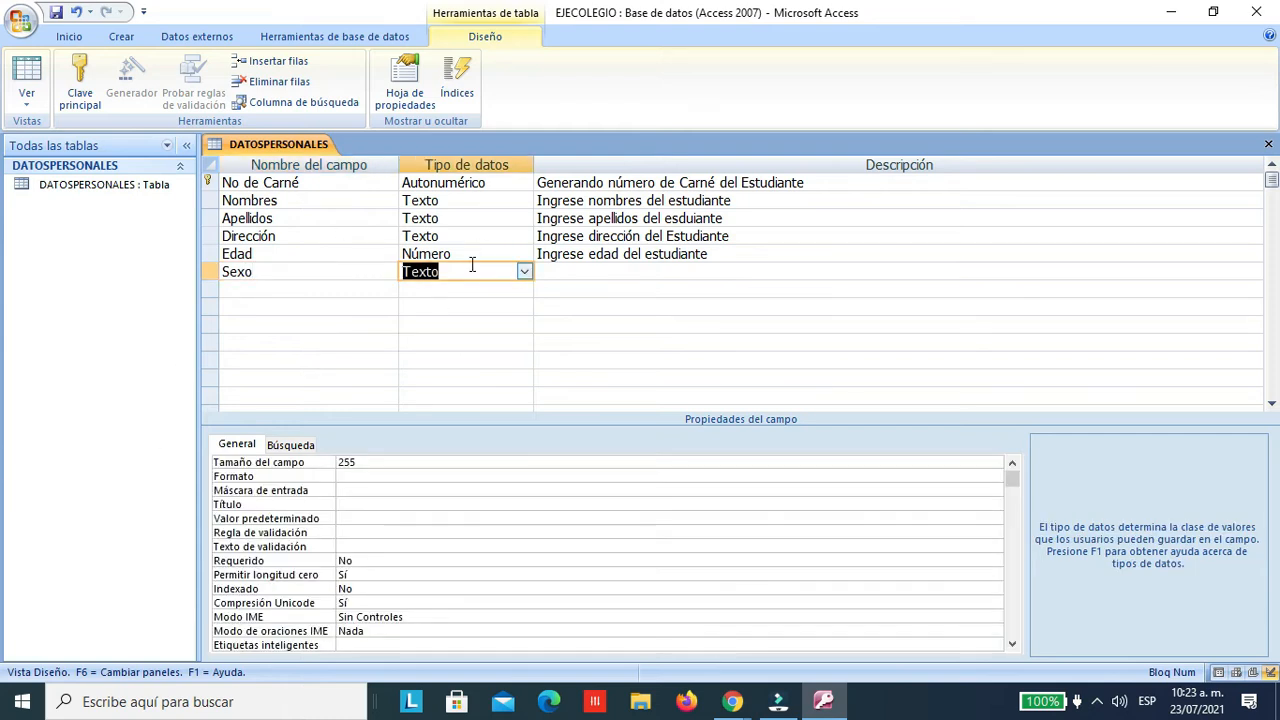
Step: Set the Sexo field's data type with the Lookup Wizard, choosing to write in the values by hand
click(523, 271)
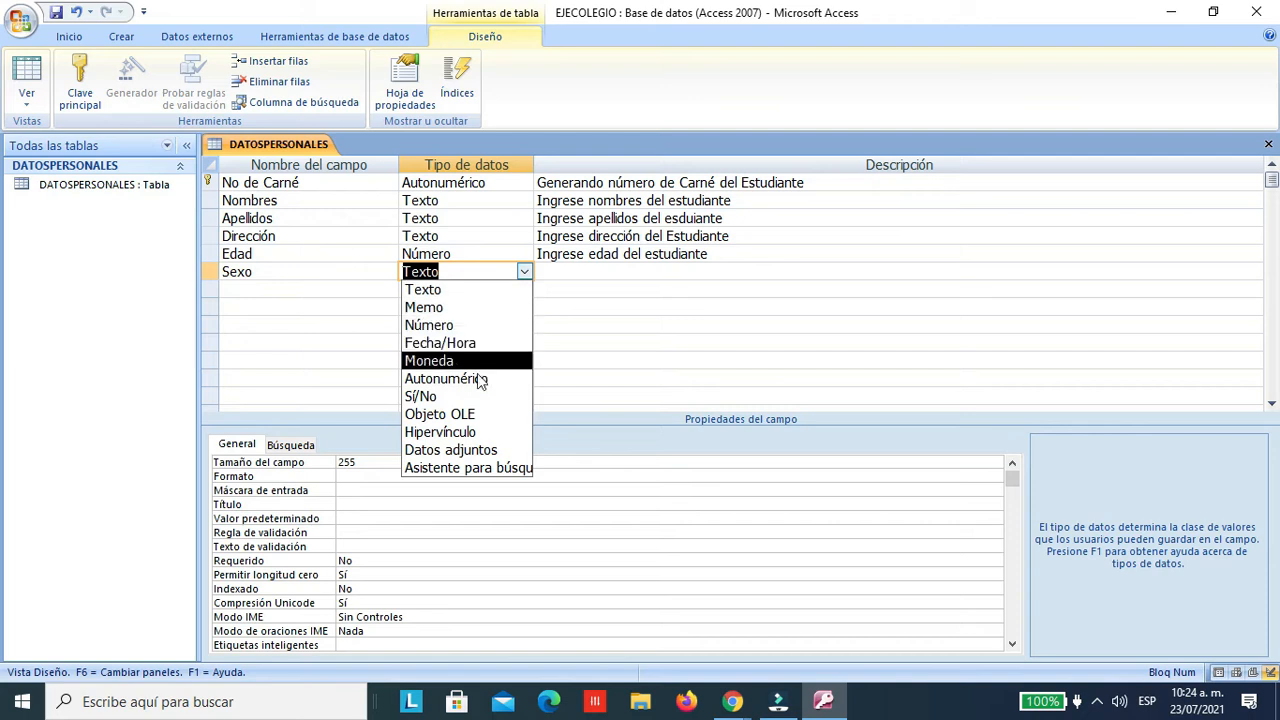
click(463, 469)
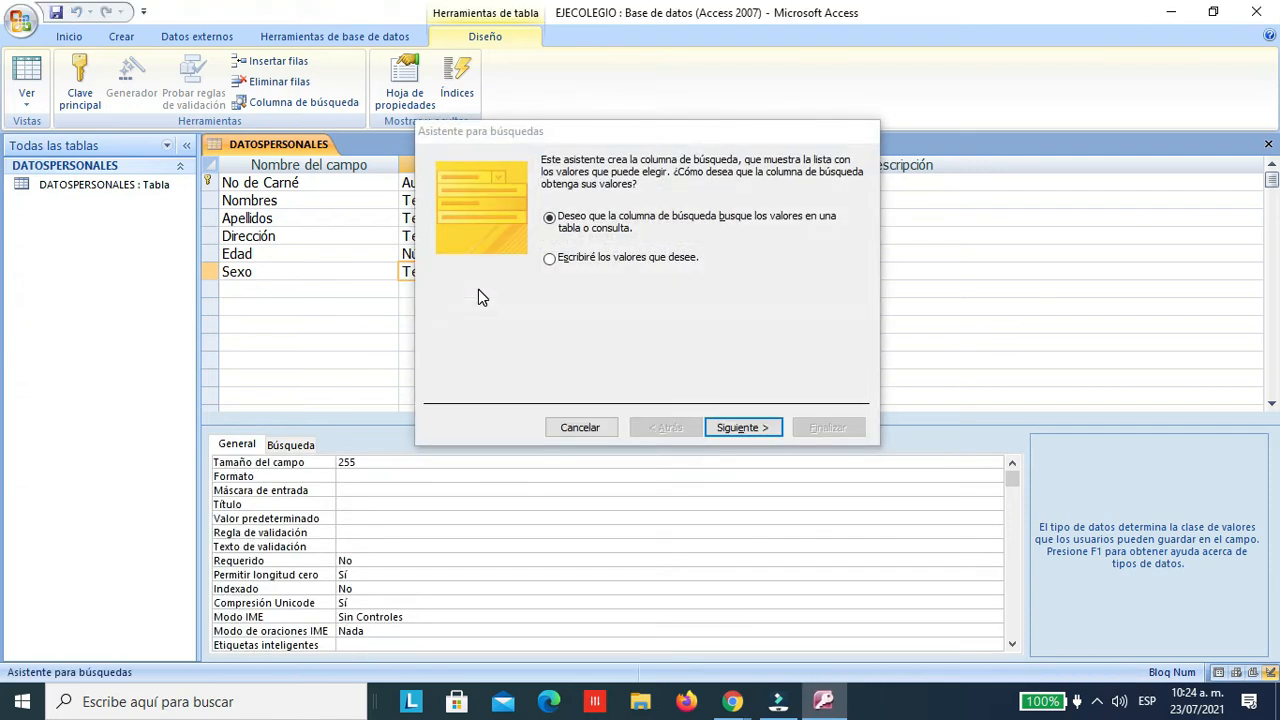
click(654, 259)
click(743, 427)
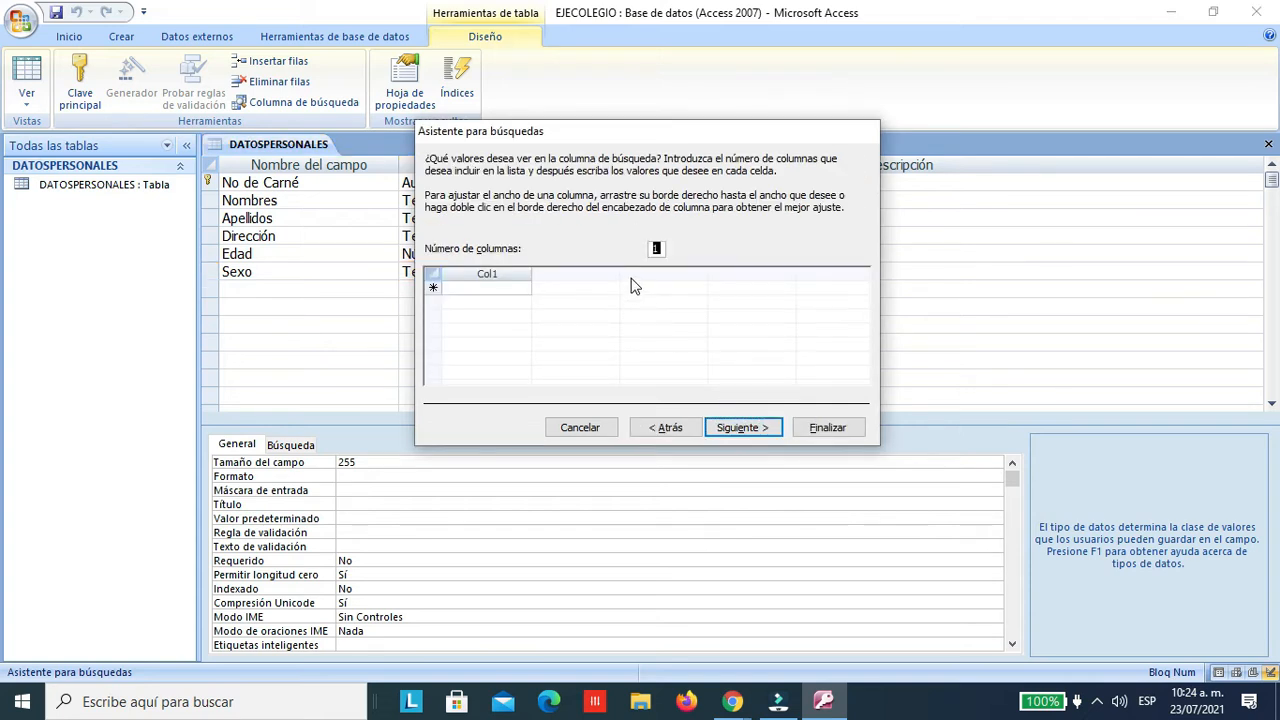
Step: Enter Masculino and Femenino as the two values of the single-column Sexo lookup list
click(486, 287)
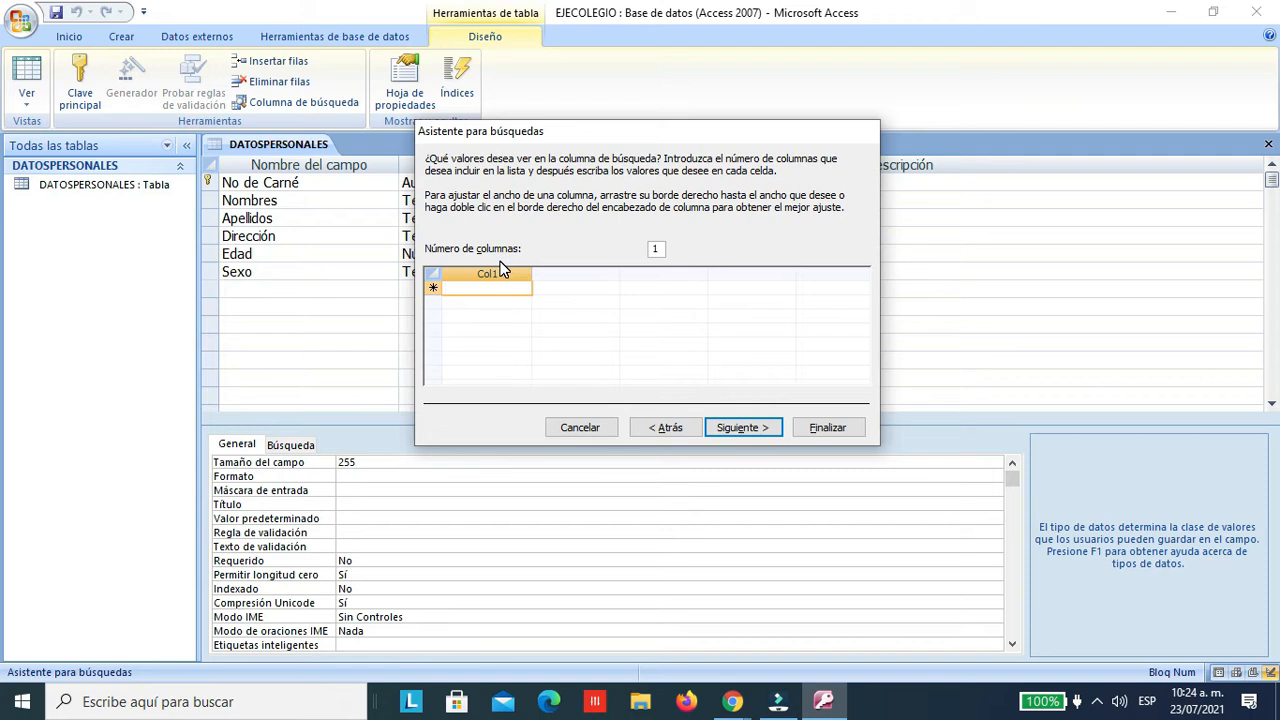
text(E)
key(BackSpace)
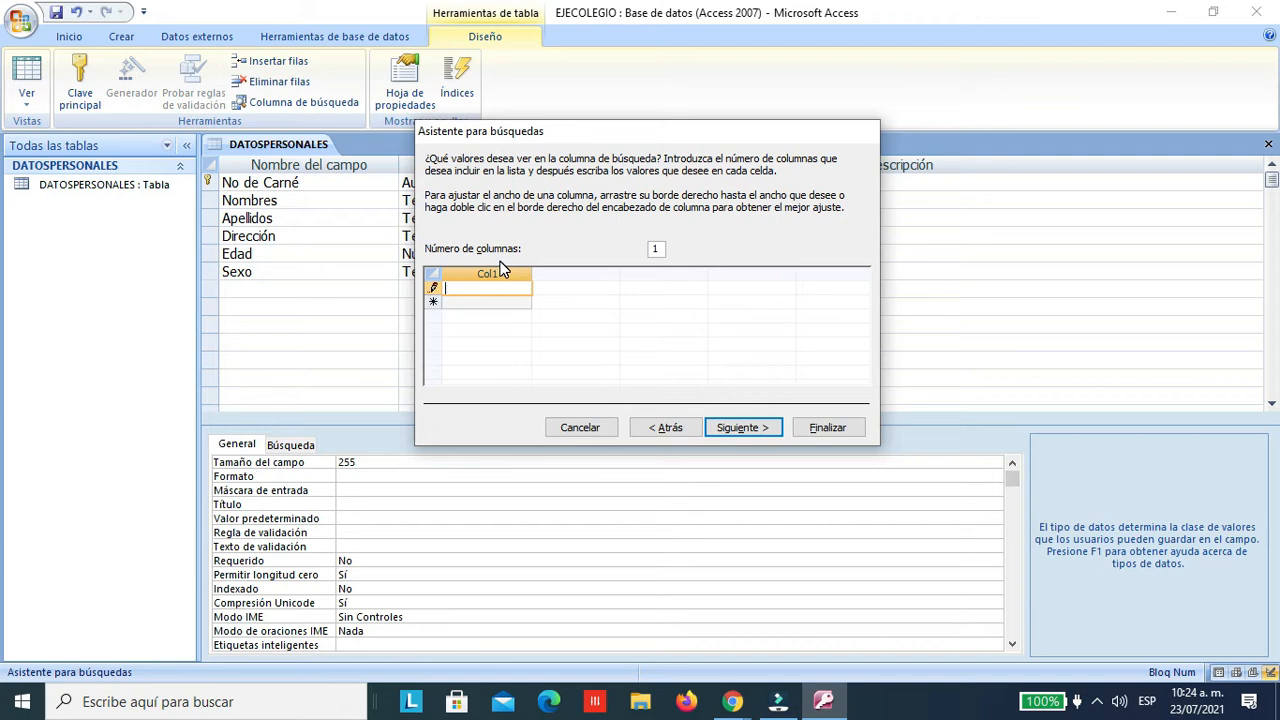
text(Masculino)
click(518, 303)
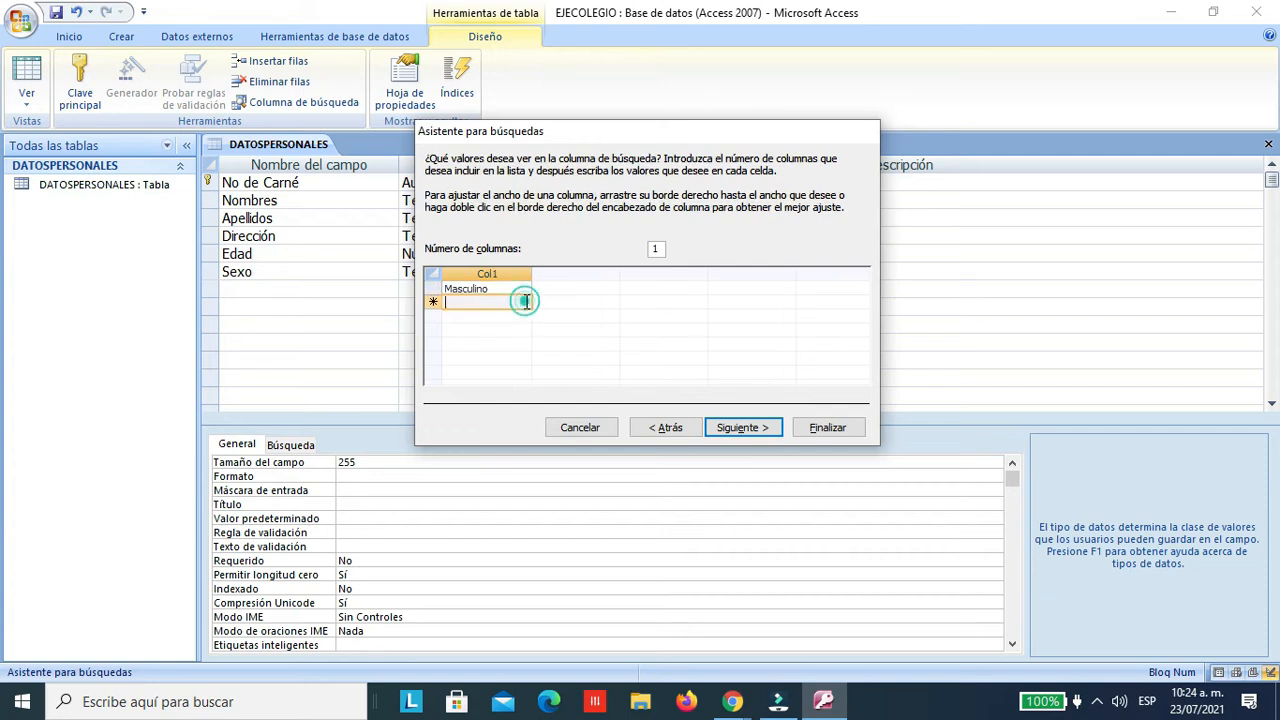
text(Femenino)
click(748, 430)
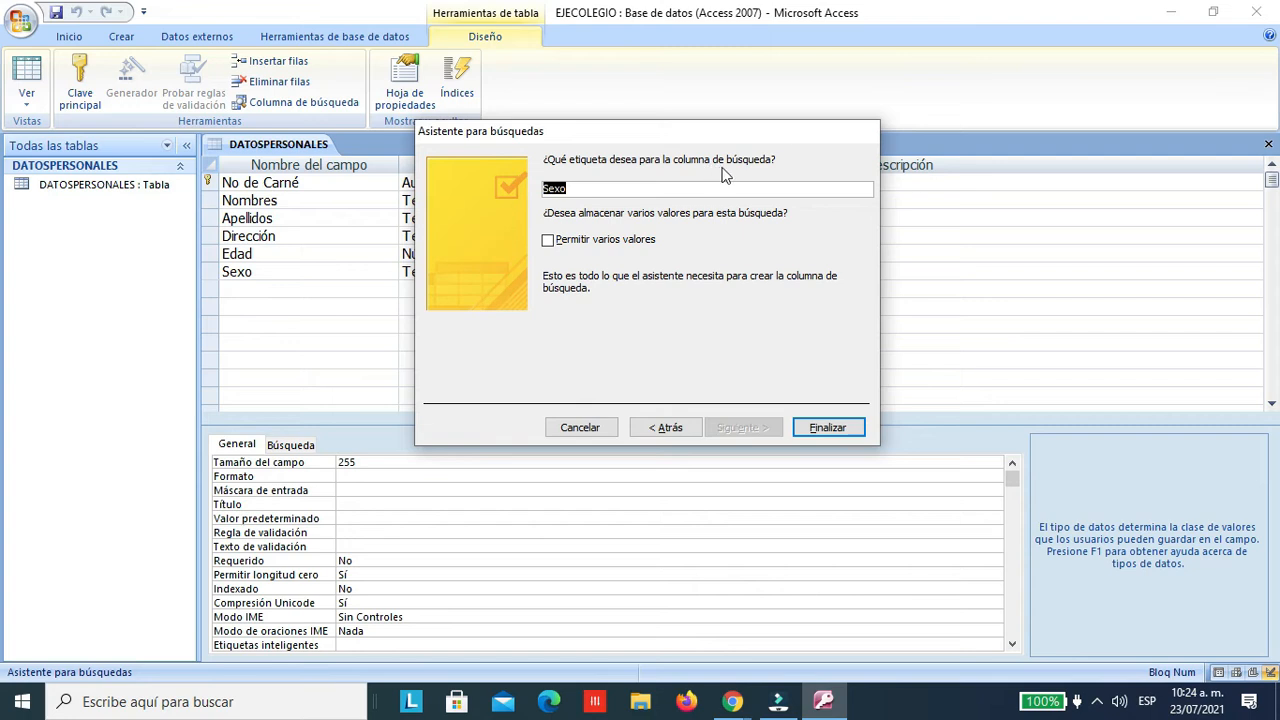
Step: Allow multiple values for the Sexo lookup, keep the label Sexo and finish the wizard
click(624, 241)
click(630, 241)
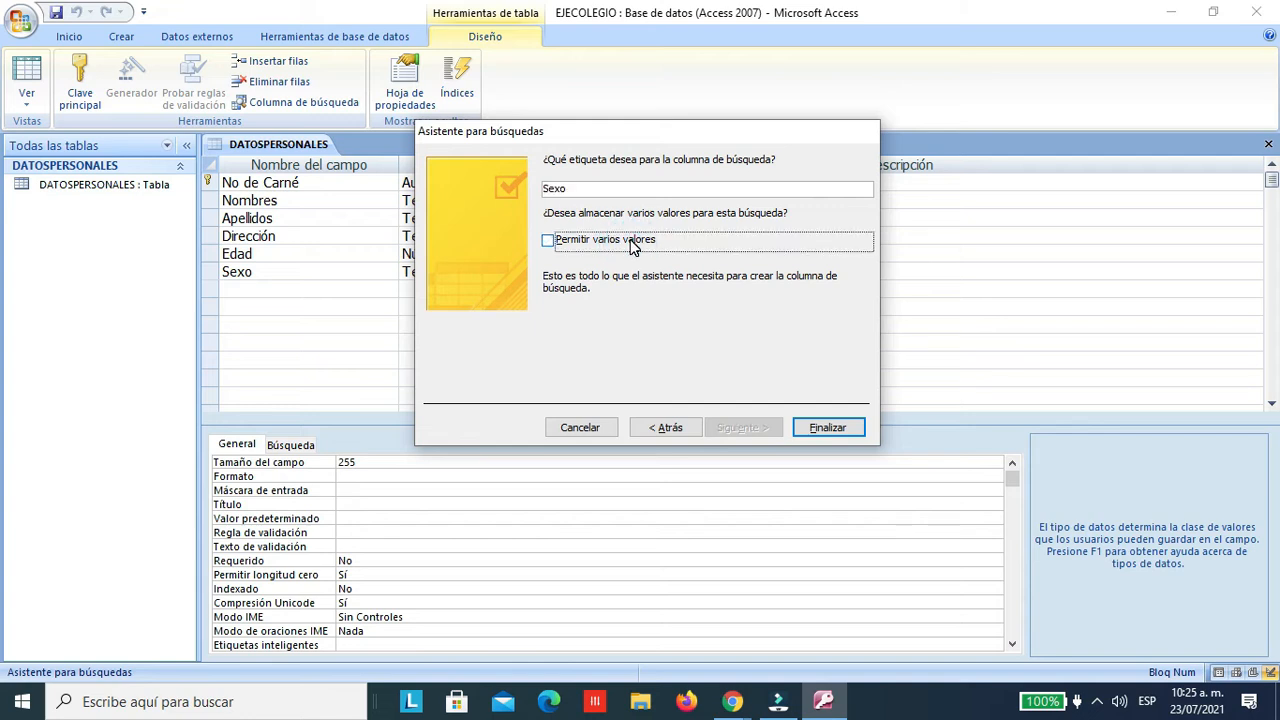
click(632, 243)
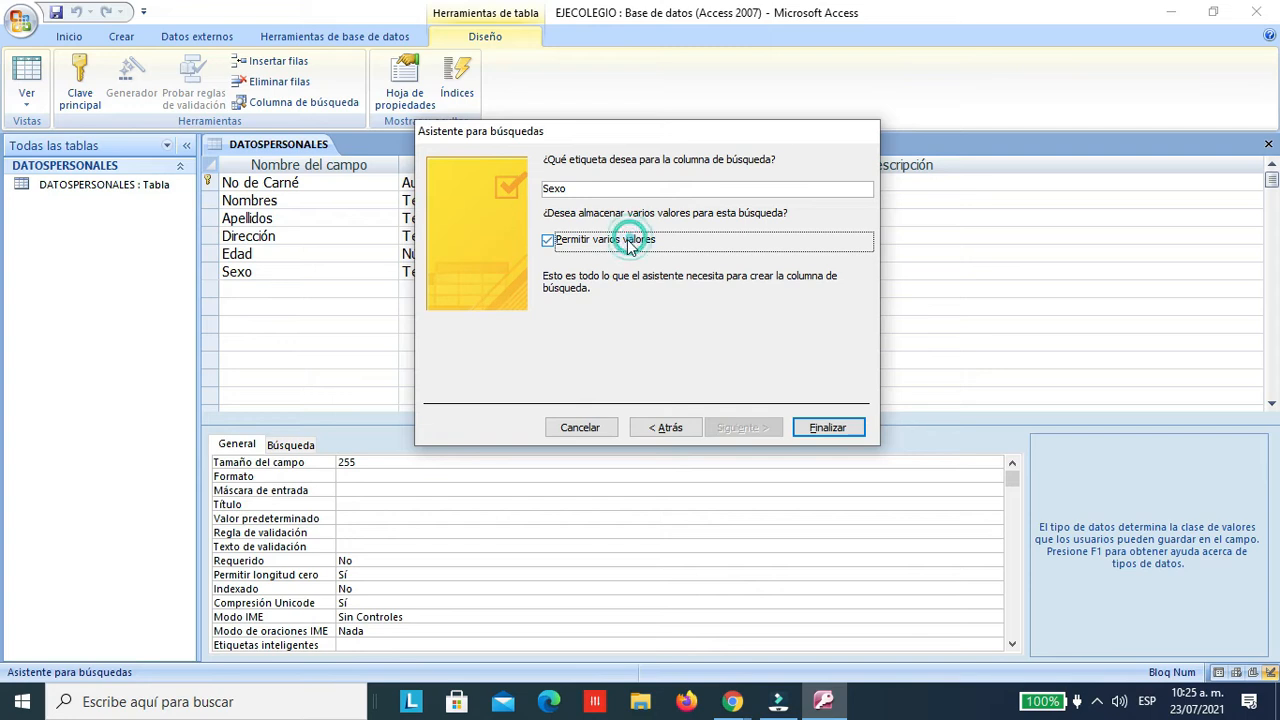
click(825, 428)
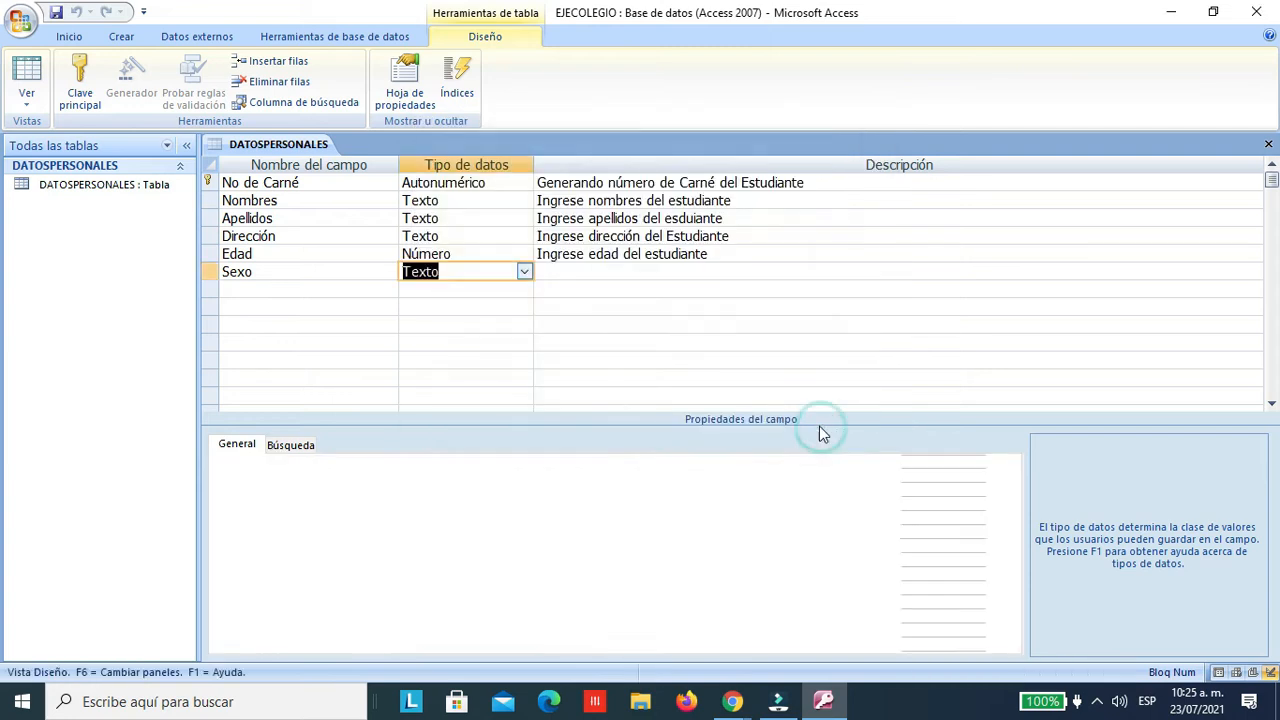
click(576, 276)
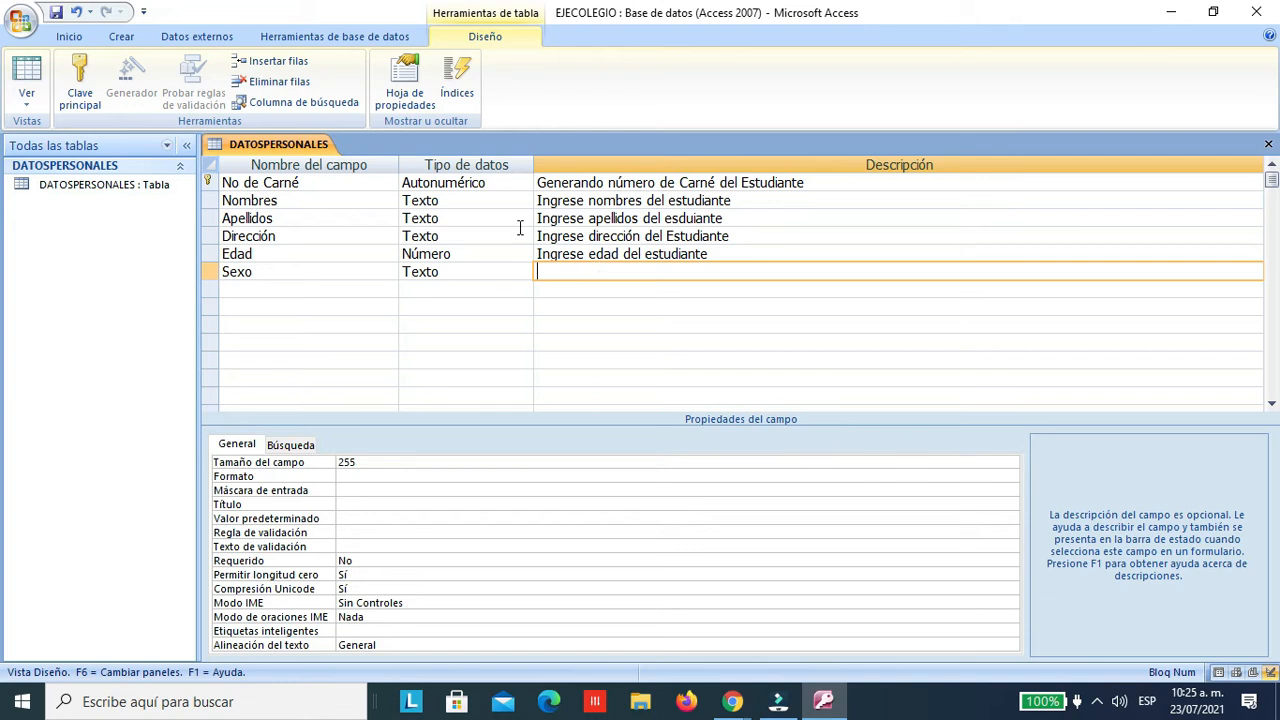
Step: Run the Lookup Wizard again for the Sexo field's data type, choosing to write in the values by hand
click(505, 272)
click(524, 273)
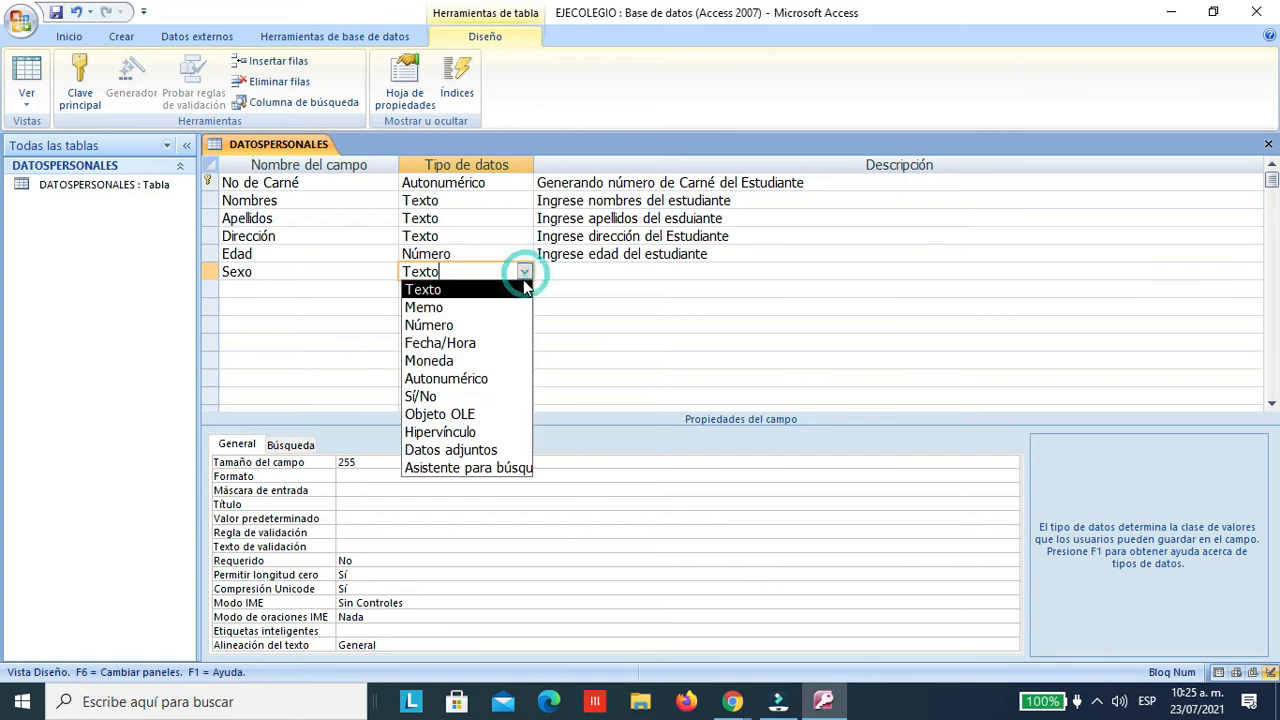
click(509, 466)
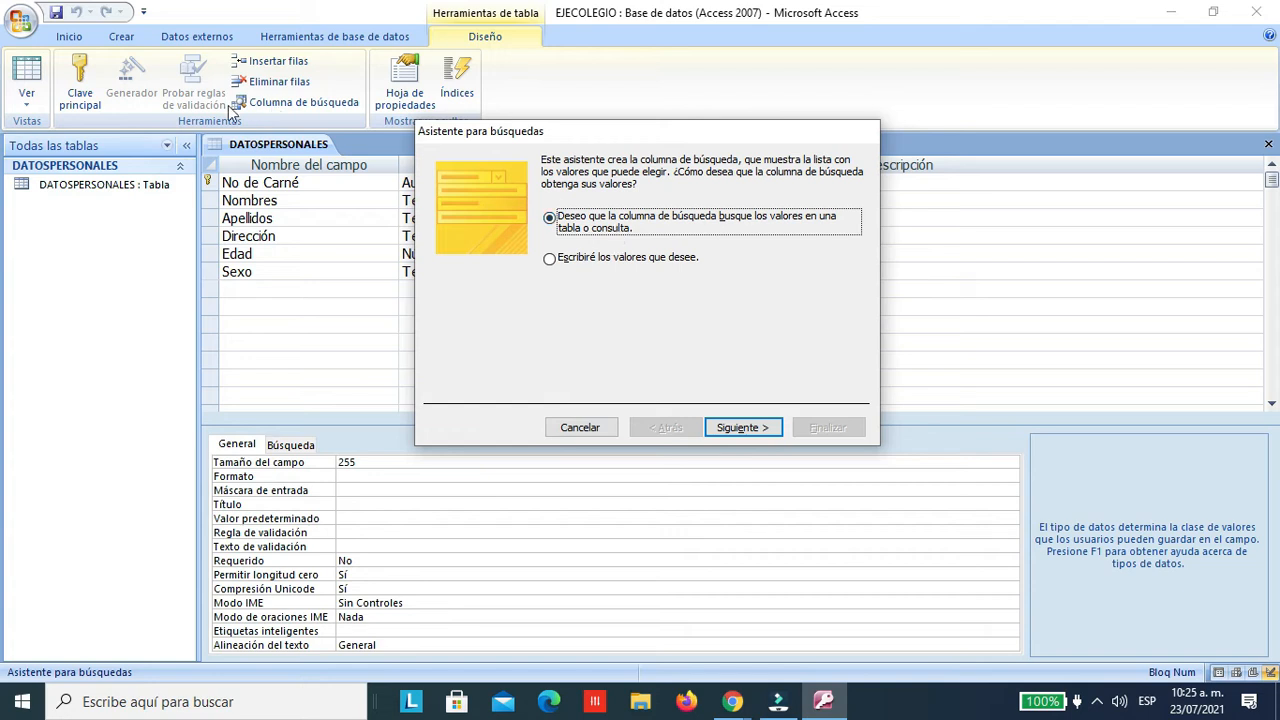
click(590, 260)
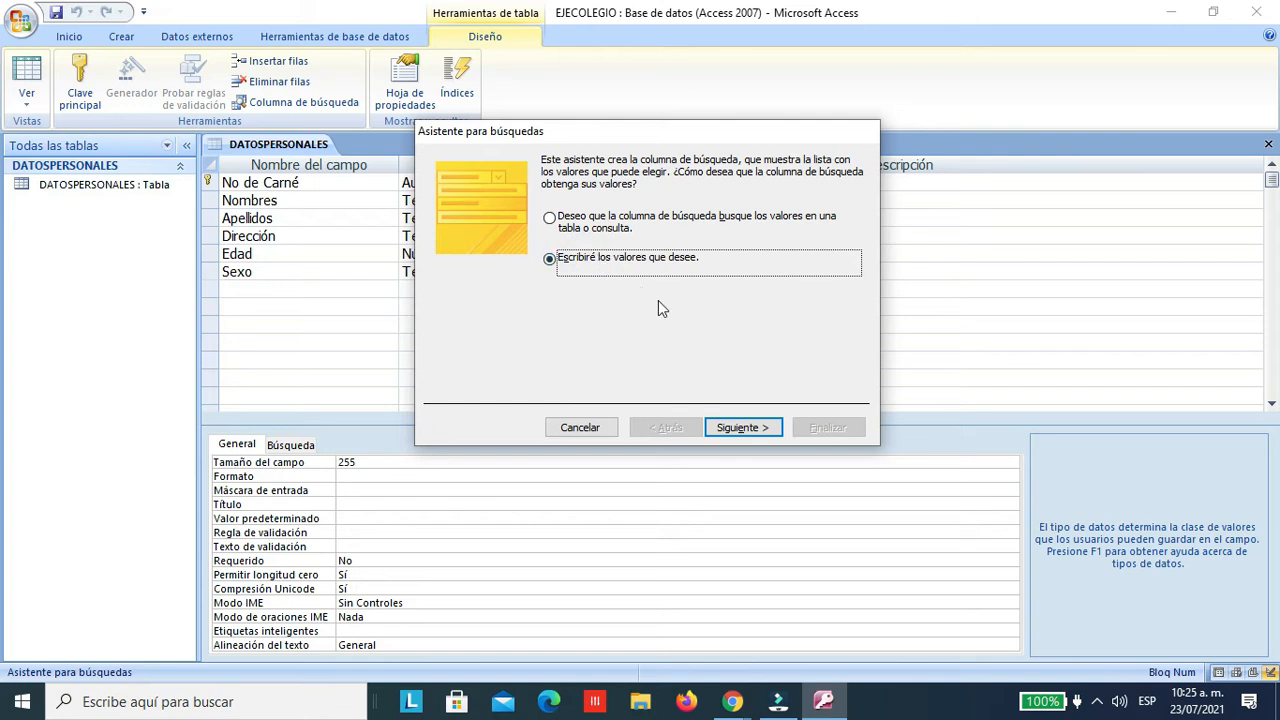
click(757, 430)
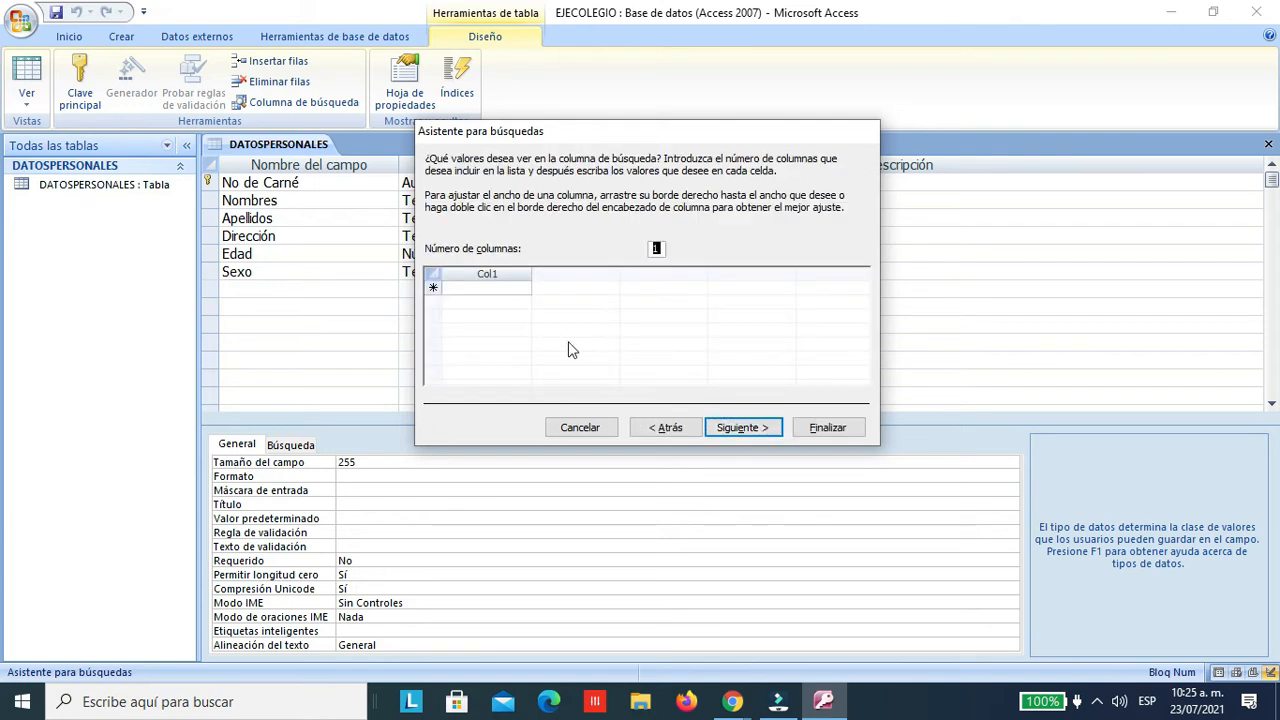
Step: Complete the Sexo lookup with the list values Masculino and Femenino, allowing multiple values
click(483, 287)
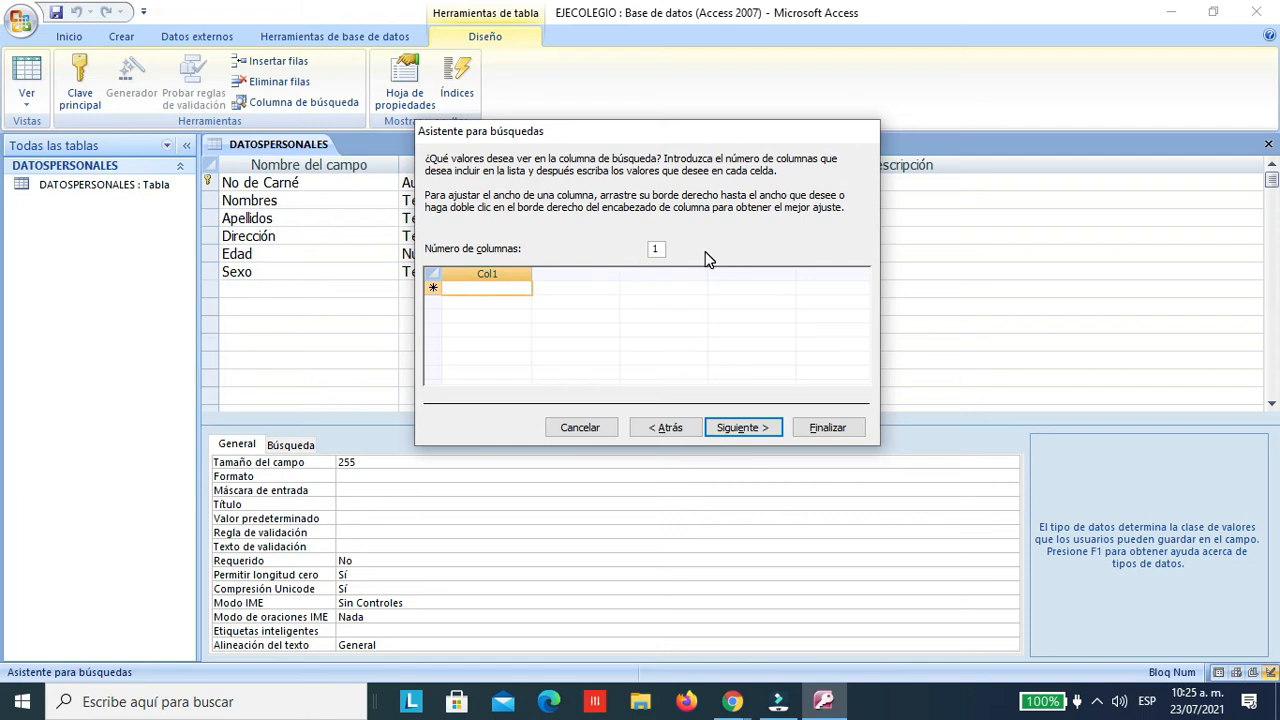
text(Mas)
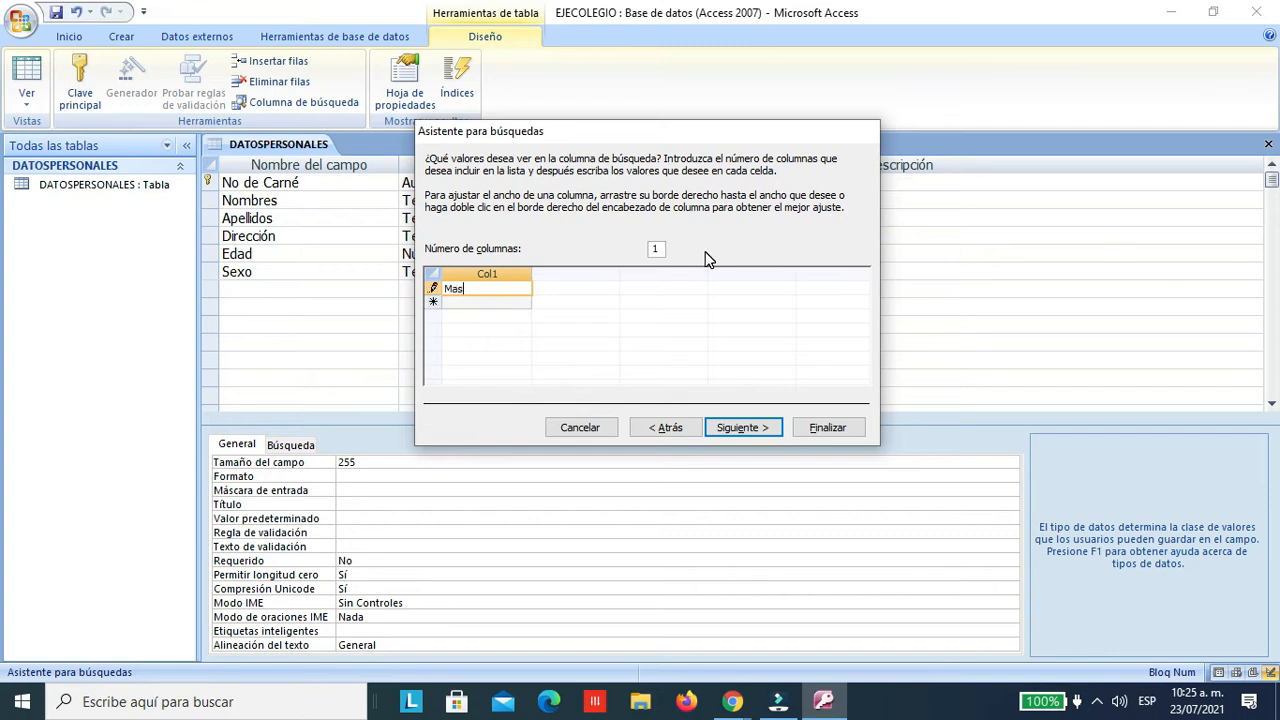
text(culino)
click(433, 302)
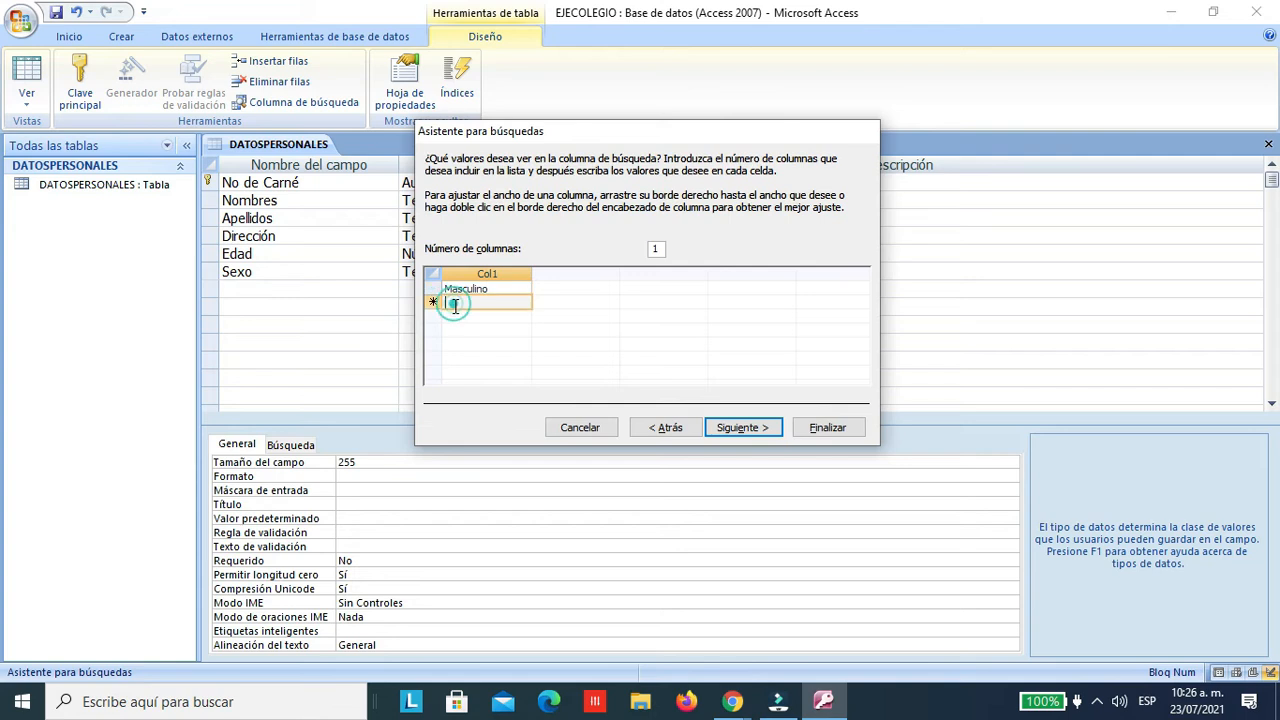
text(Femen)
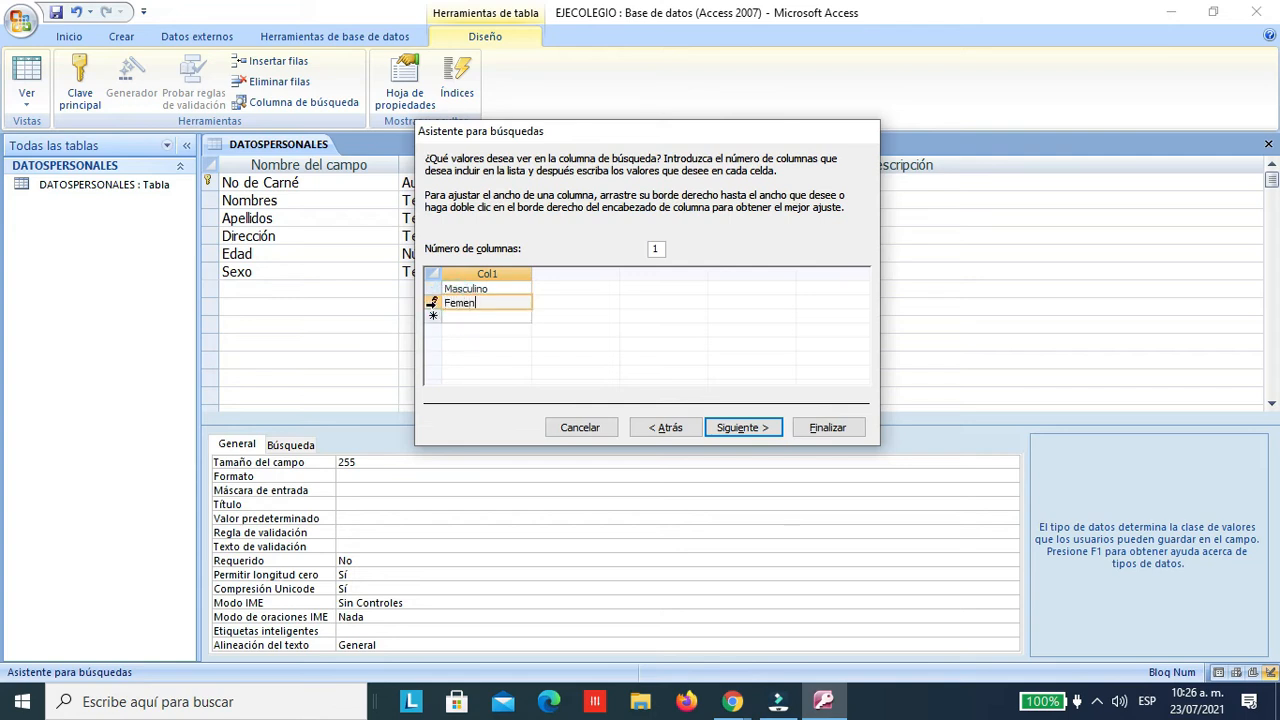
text(ino)
click(755, 428)
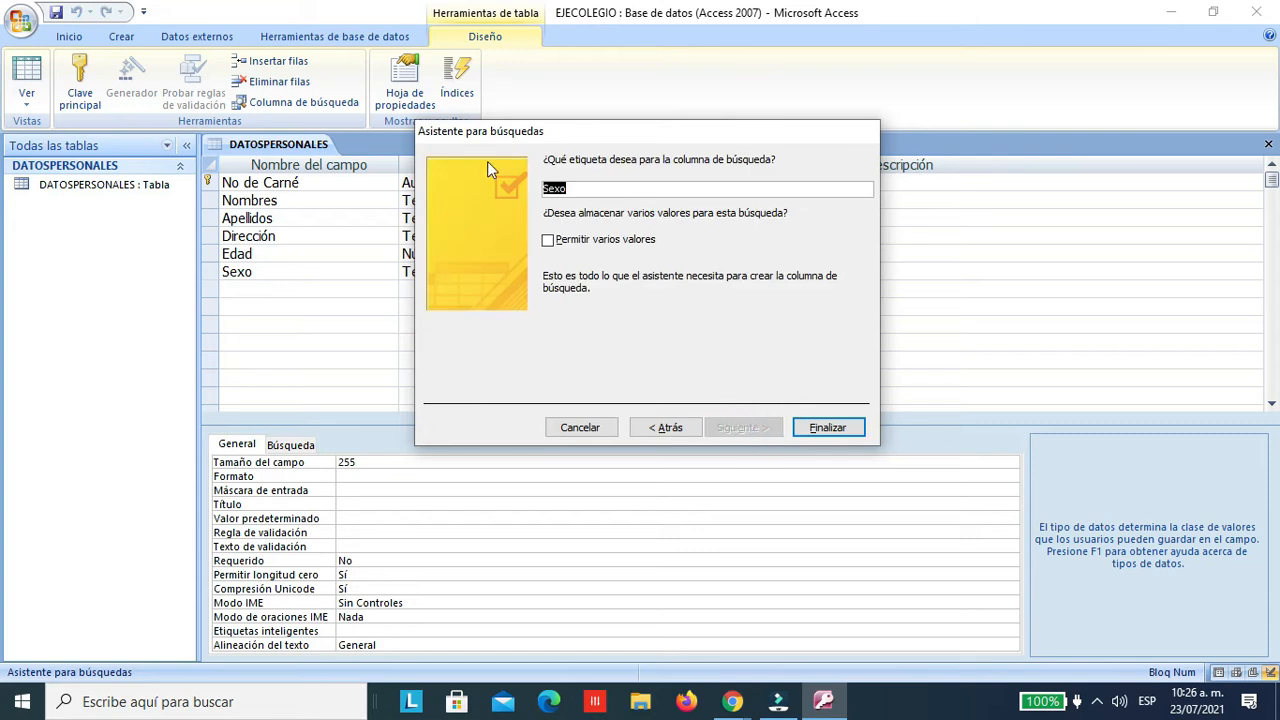
click(632, 240)
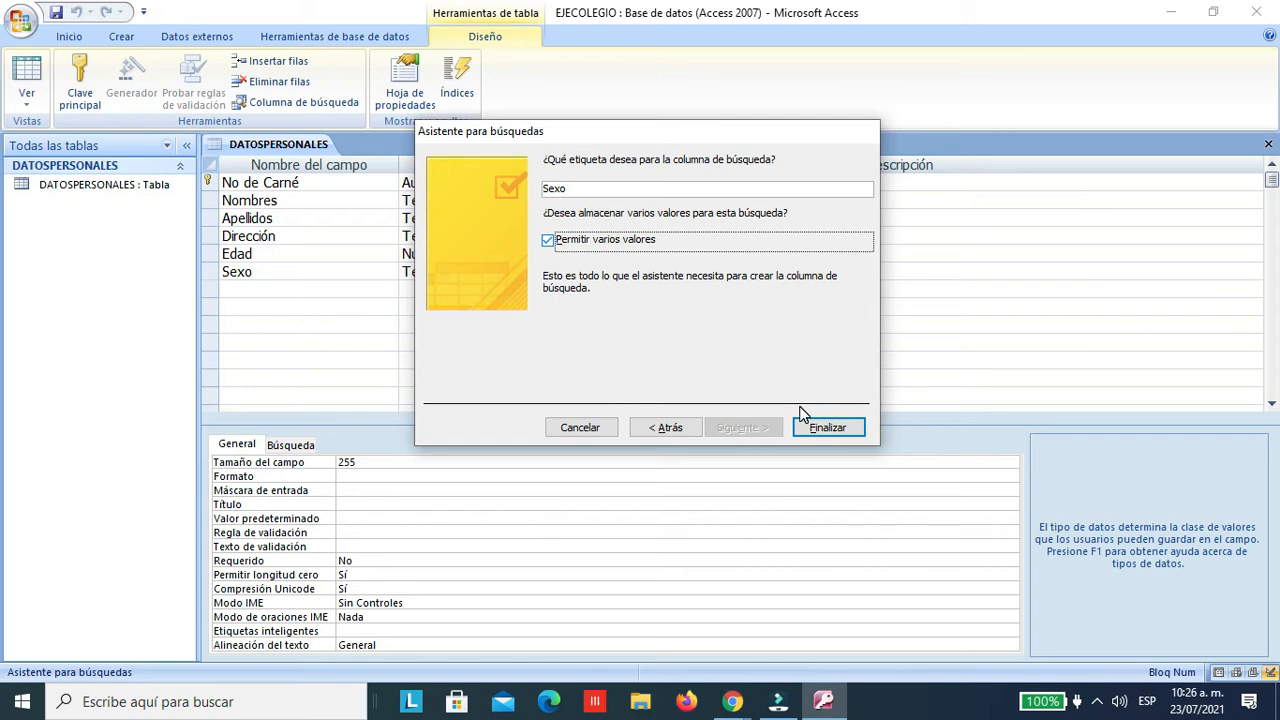
click(827, 425)
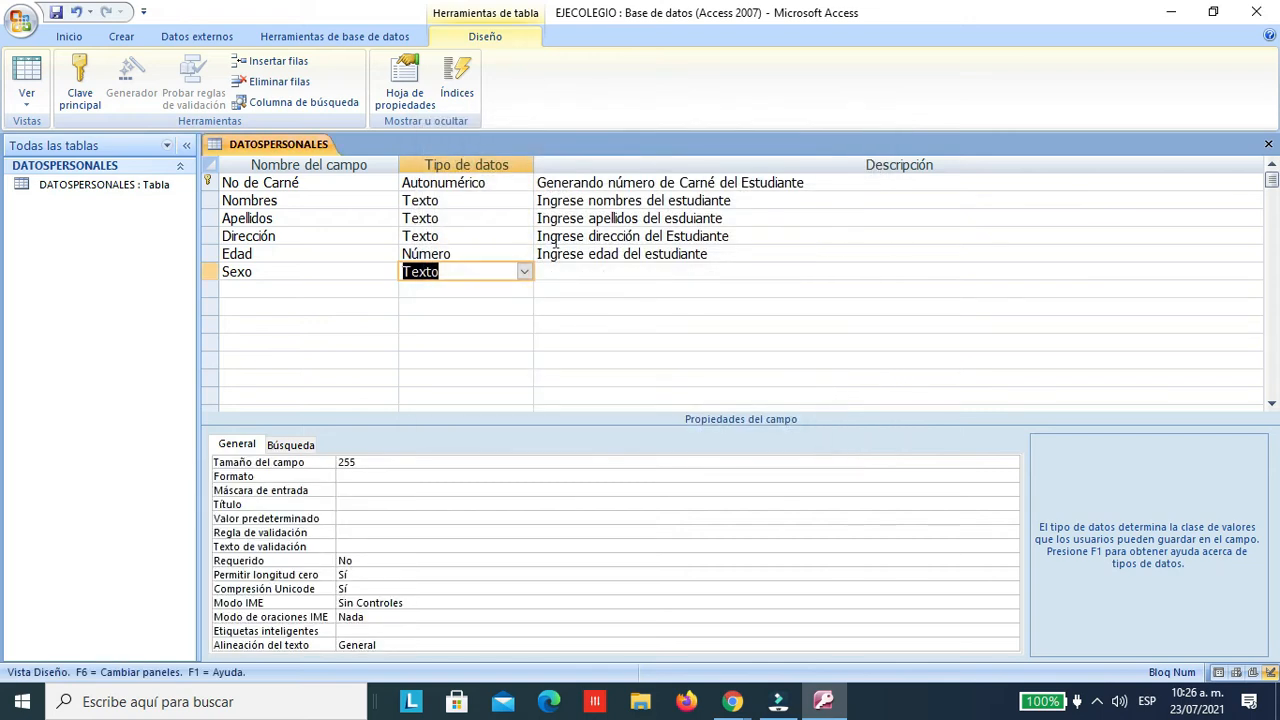
Step: Describe the Sexo field as "Ingrese sexo del estudiante"
click(594, 272)
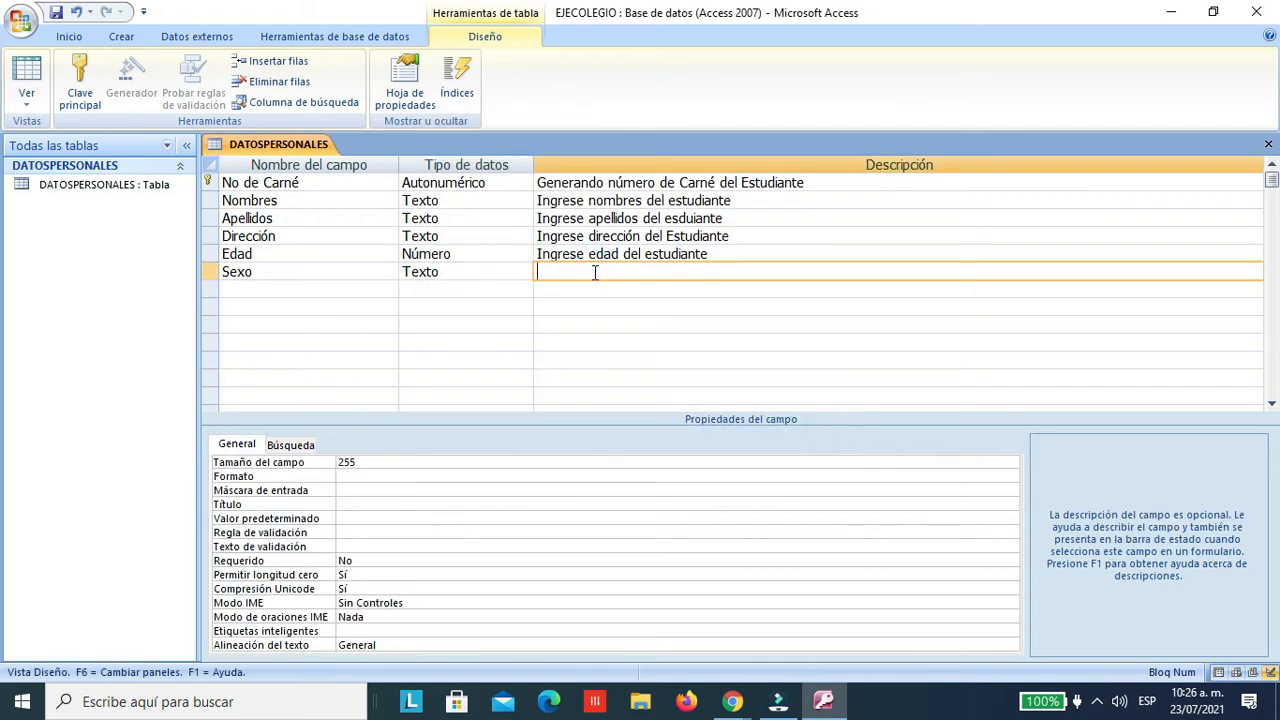
text(Ingrese sexo del estduia)
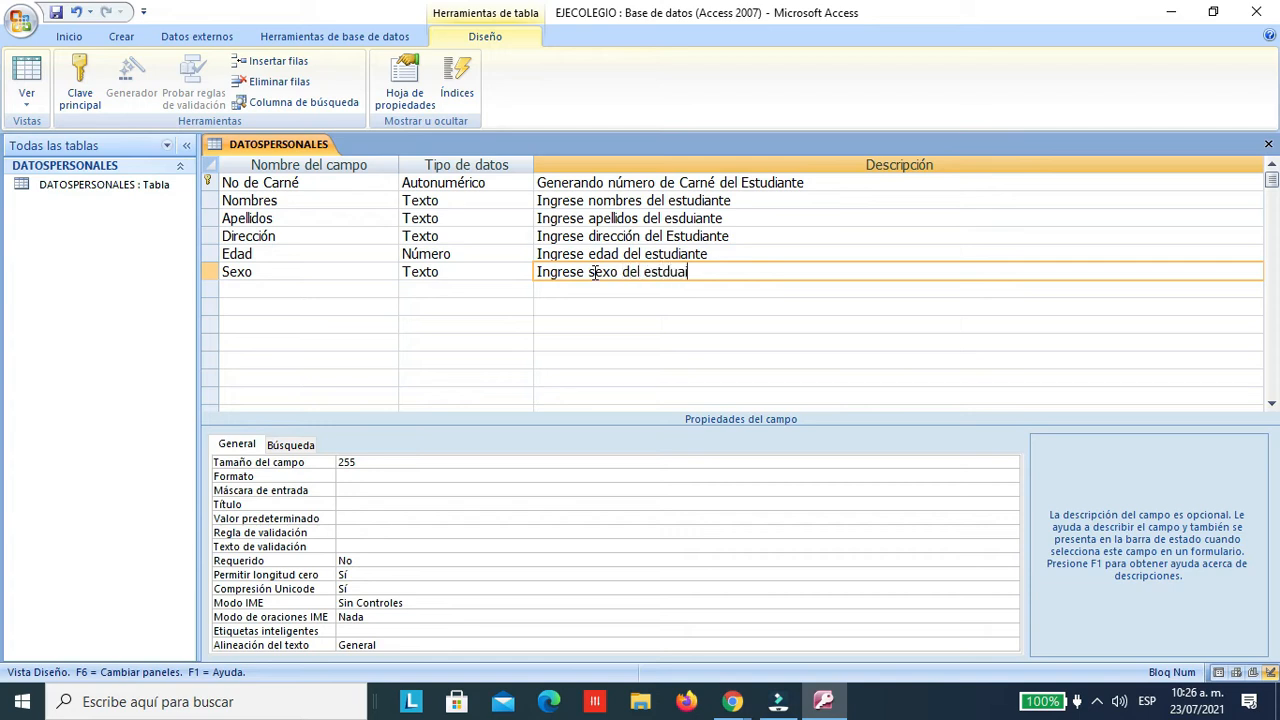
key(BackSpace)
key(BackSpace)
key(BackSpace)
key(BackSpace)
text(udiante)
Step: Add a Grado field below Sexo and make it a lookup column with hand-written values
click(315, 290)
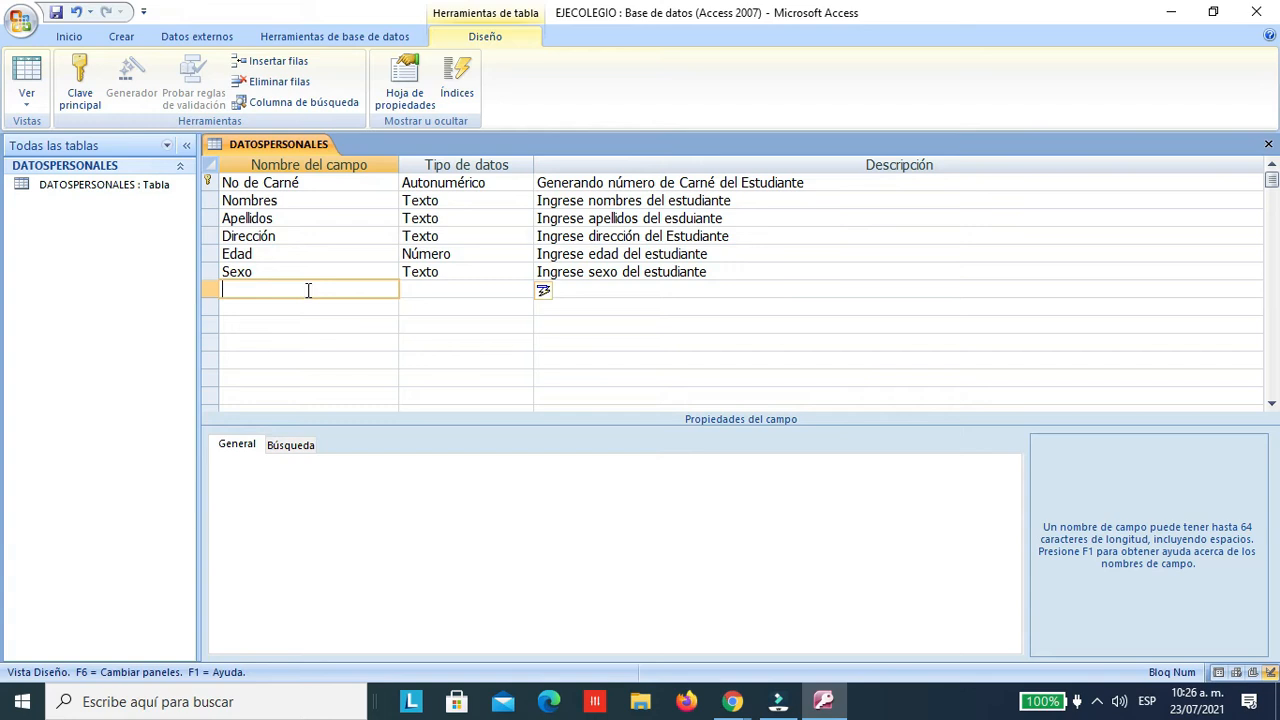
text(Grado:)
key(Tab)
click(526, 290)
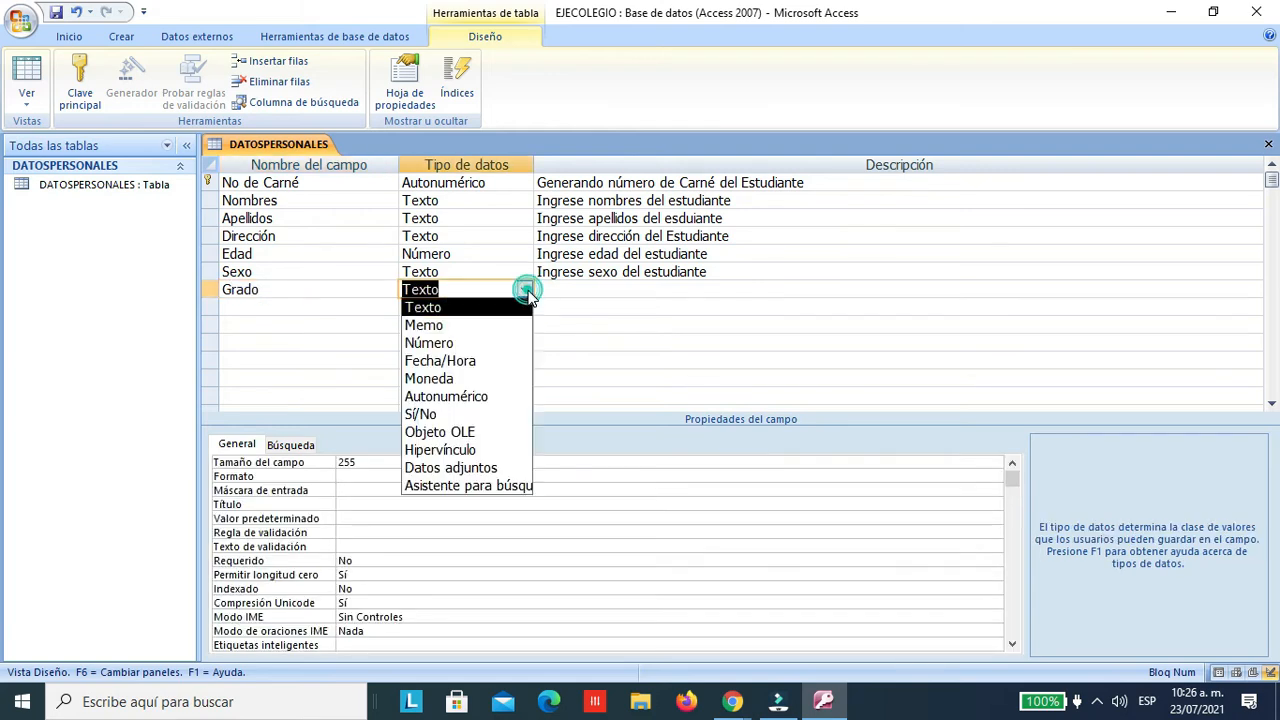
click(450, 486)
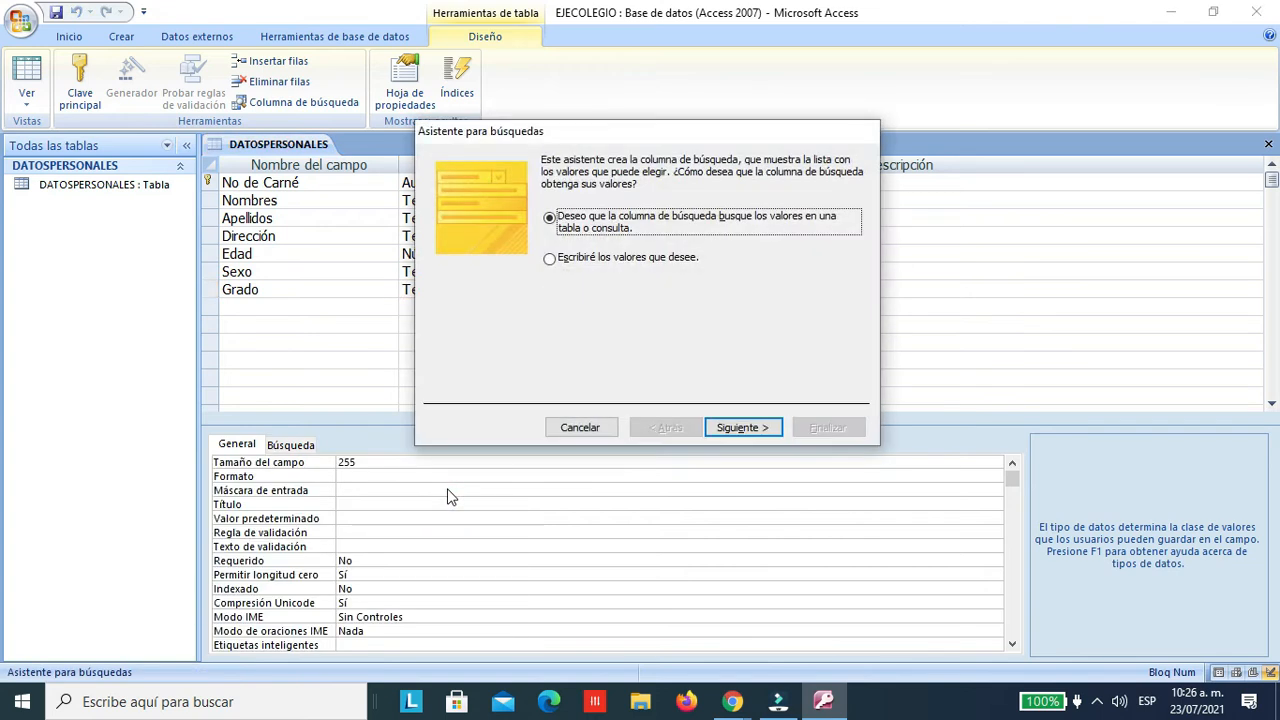
click(676, 260)
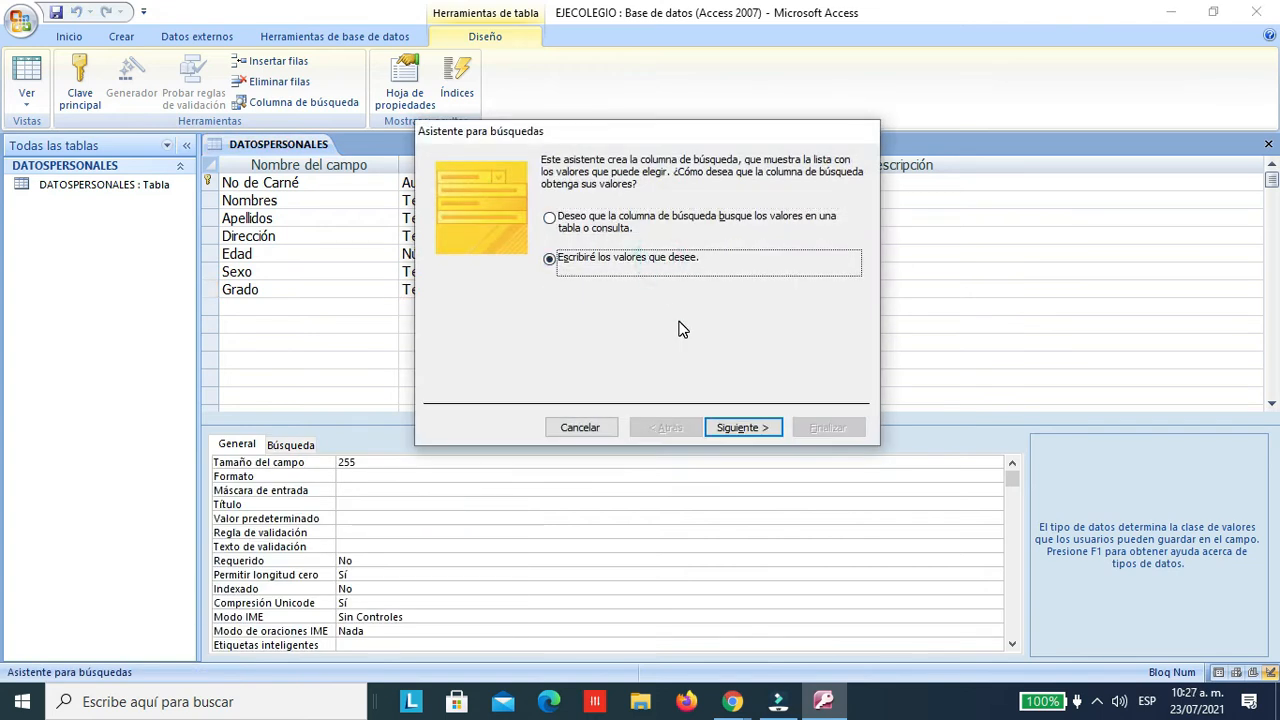
click(738, 427)
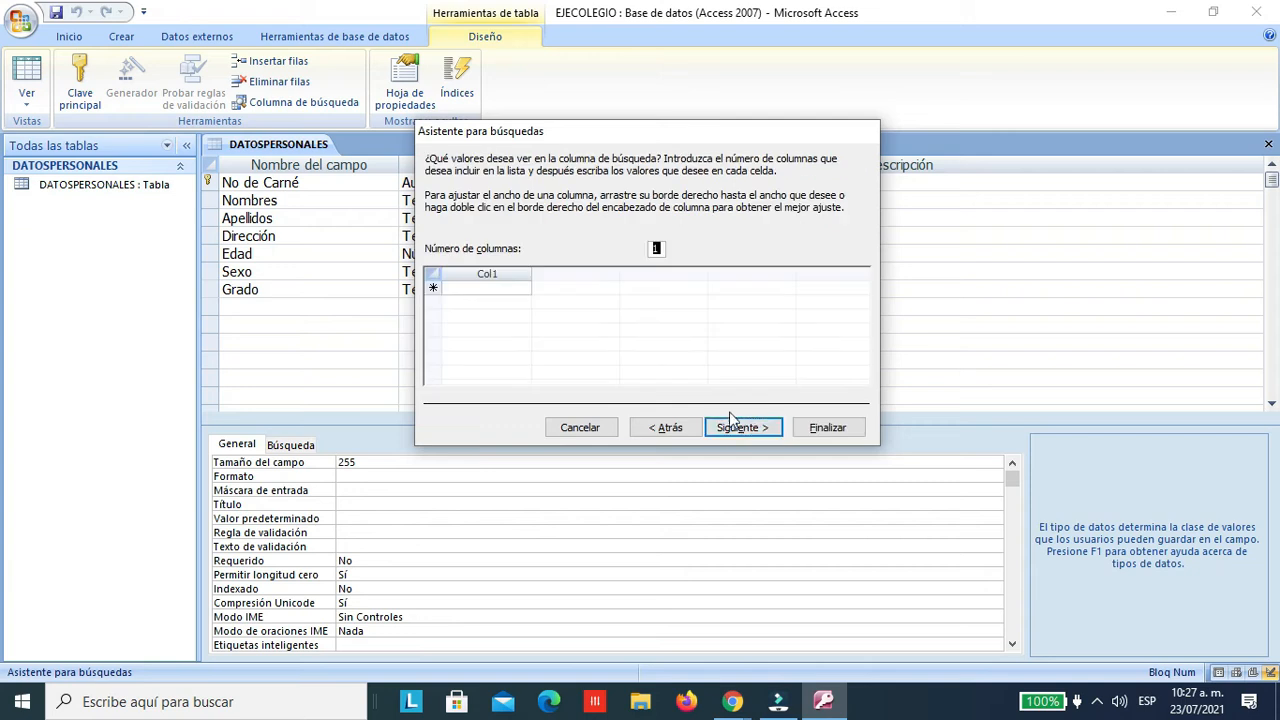
Step: Enter 1ro., 2do. and 3ro. as the first three values of the Grado lookup list
click(514, 290)
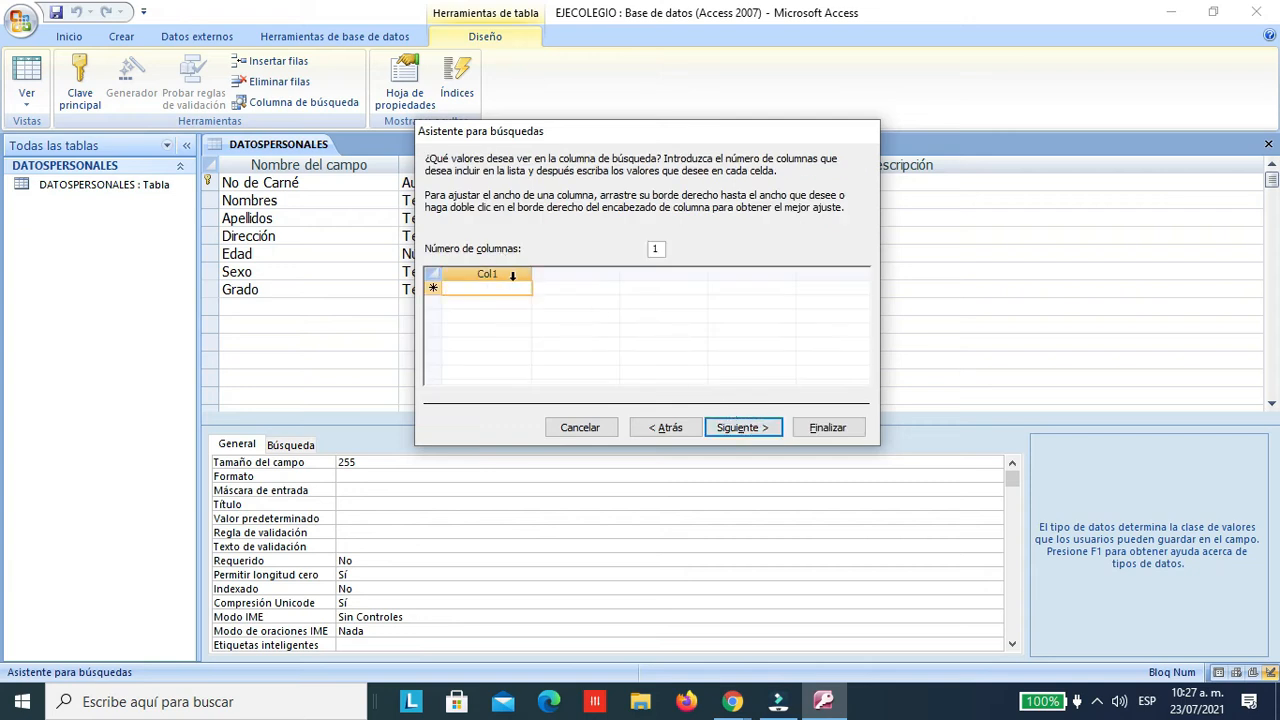
text(1ro.)
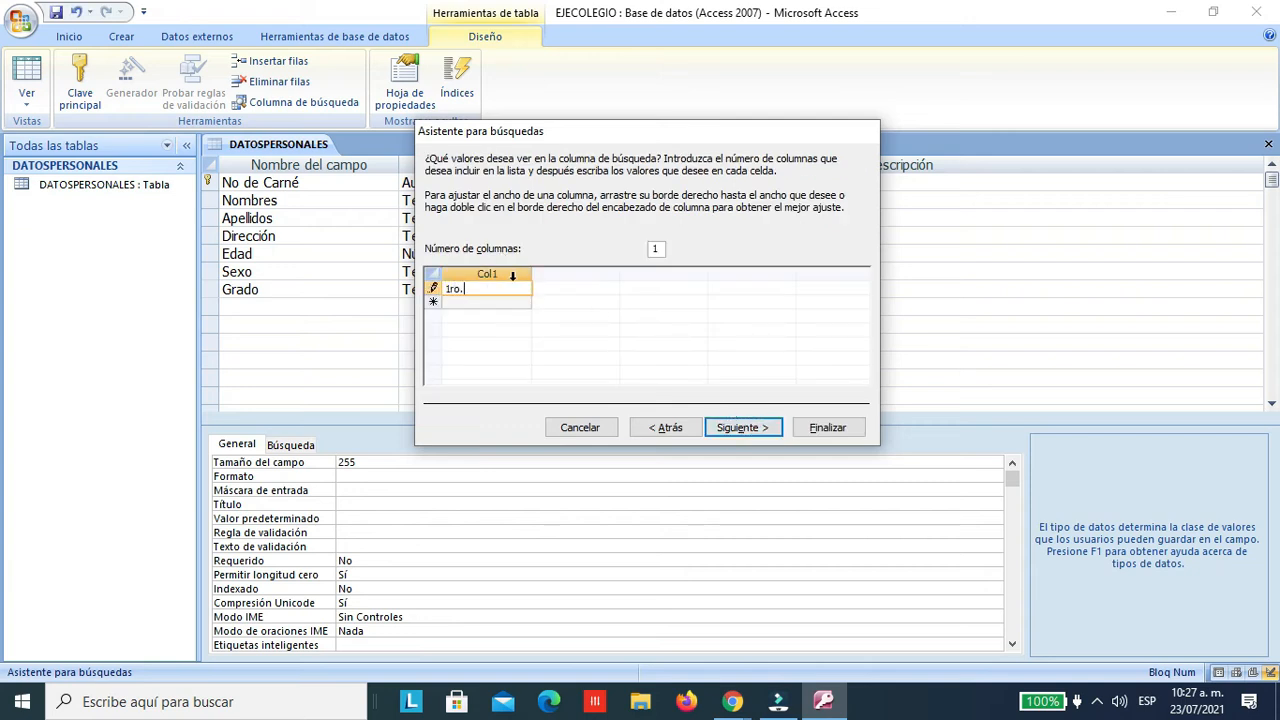
click(502, 298)
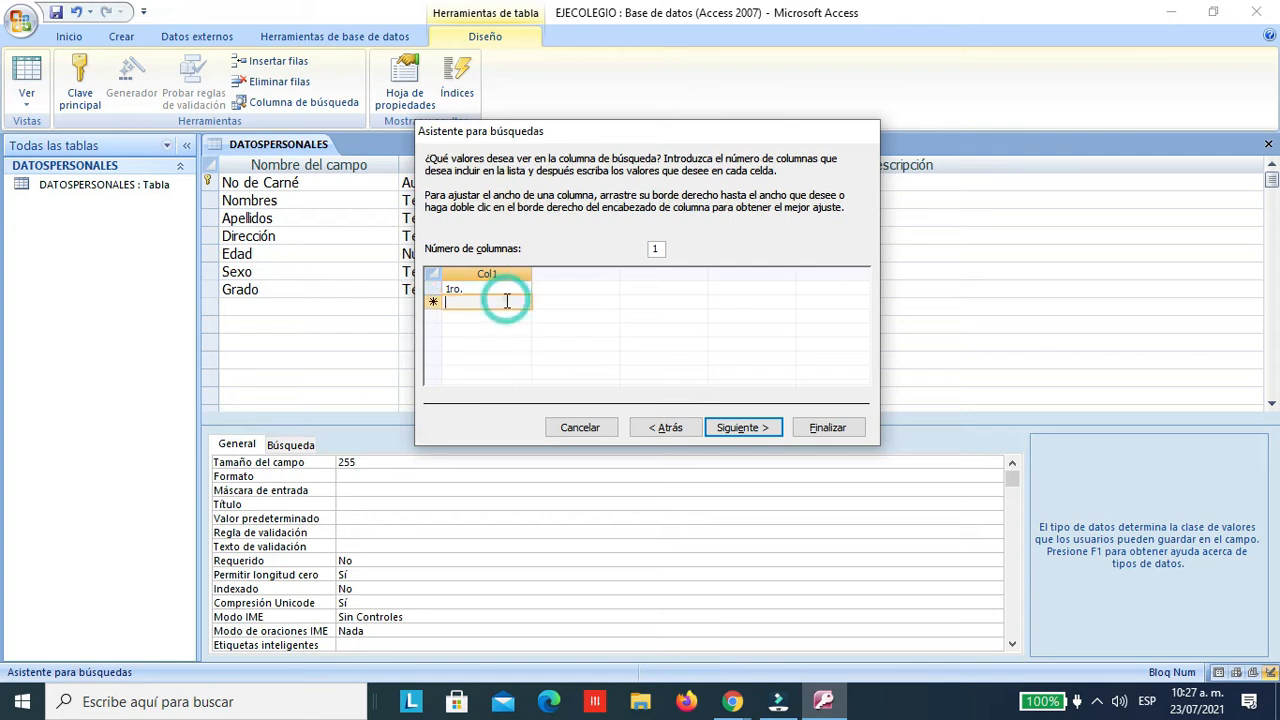
text(s)
text(2d)
text(o.)
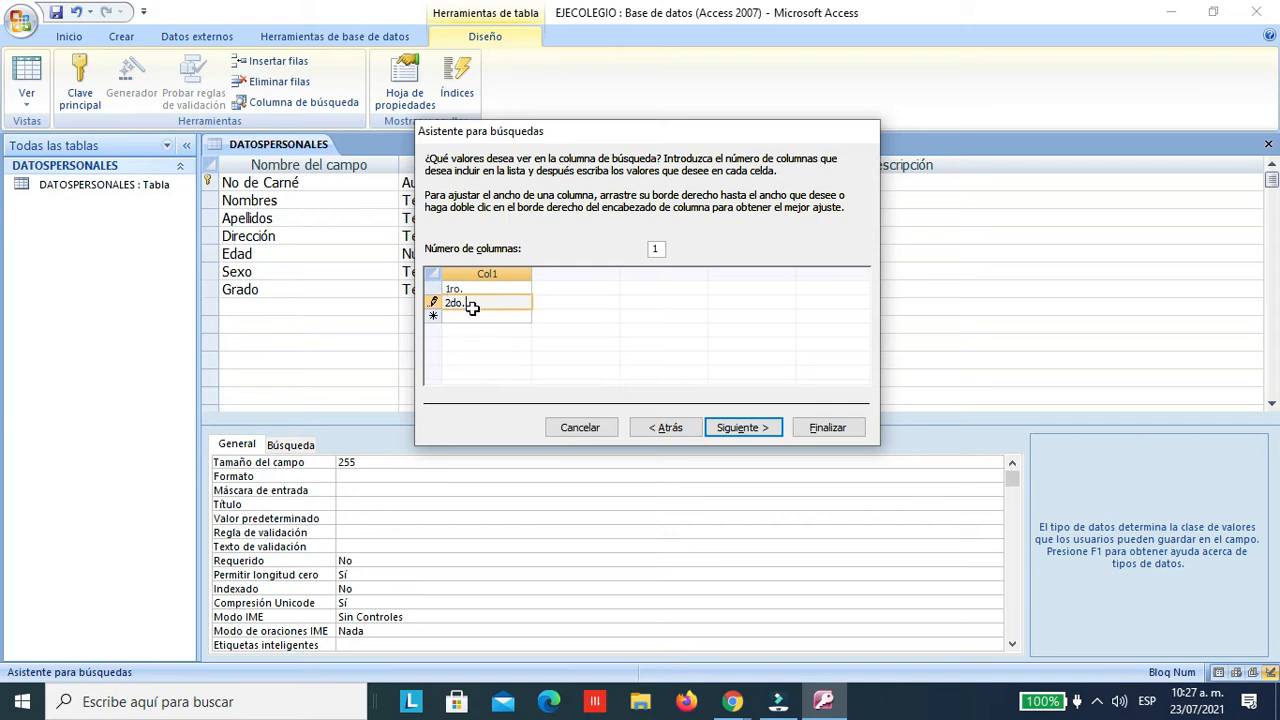
click(479, 317)
text(3ro)
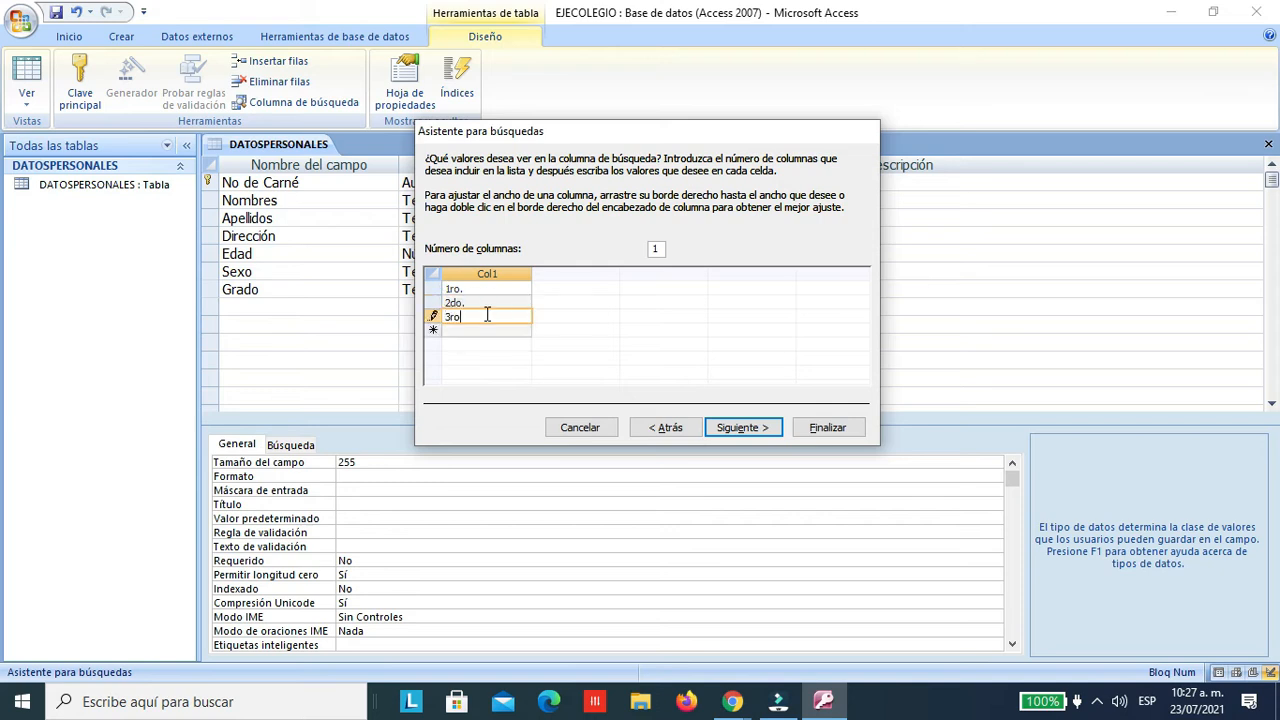
text(.)
Step: Add 4to., 5to. and 6to. to the Grado lookup list below 3ro
click(474, 330)
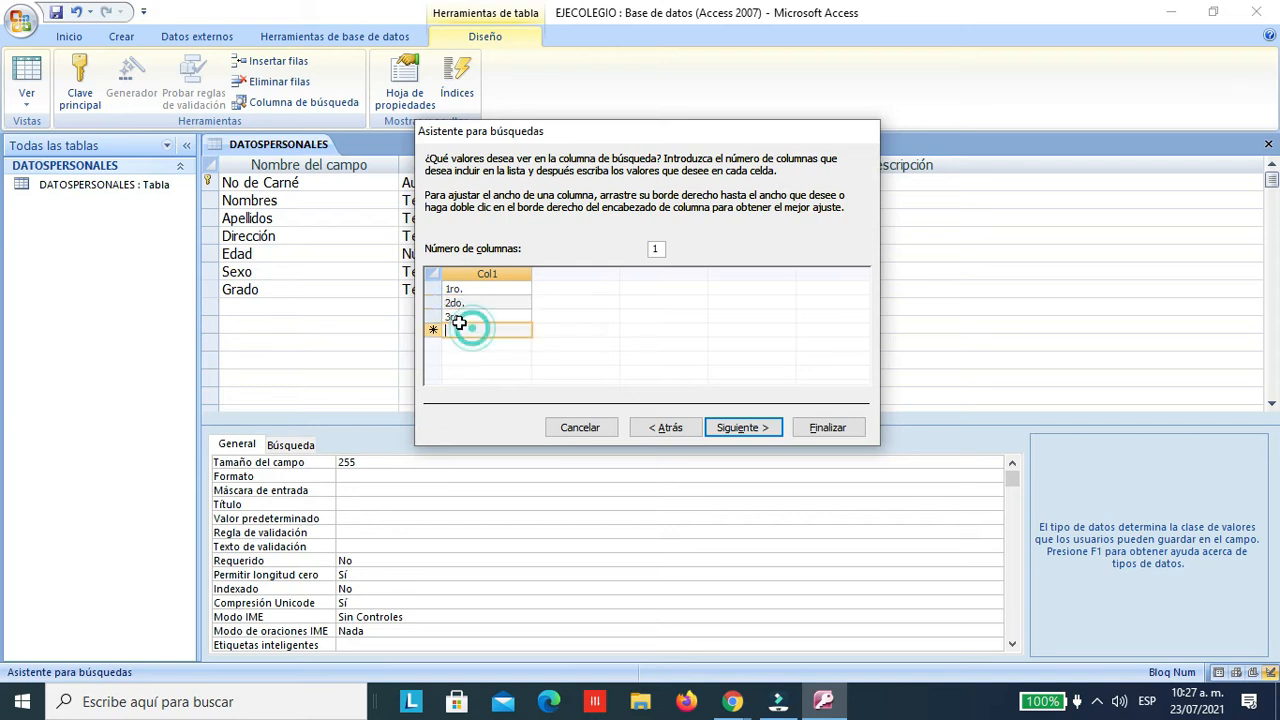
text(4to.)
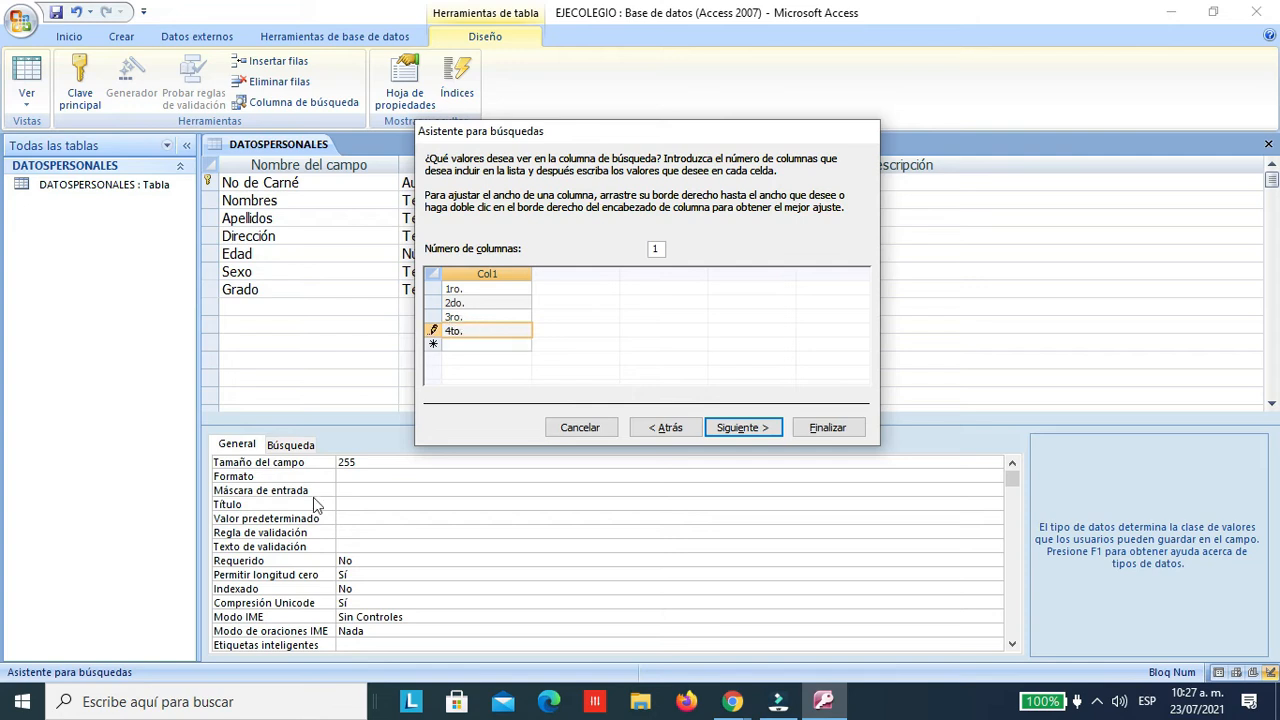
click(494, 342)
text(5to.)
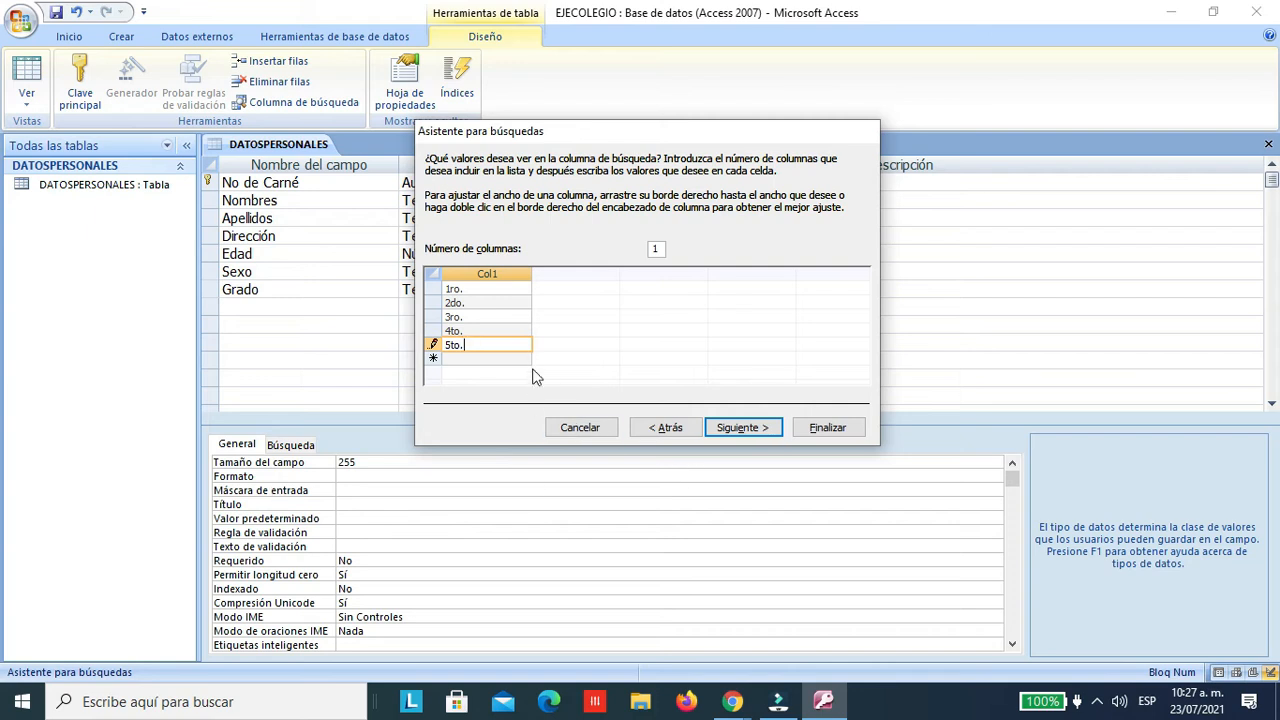
click(492, 359)
text(6t)
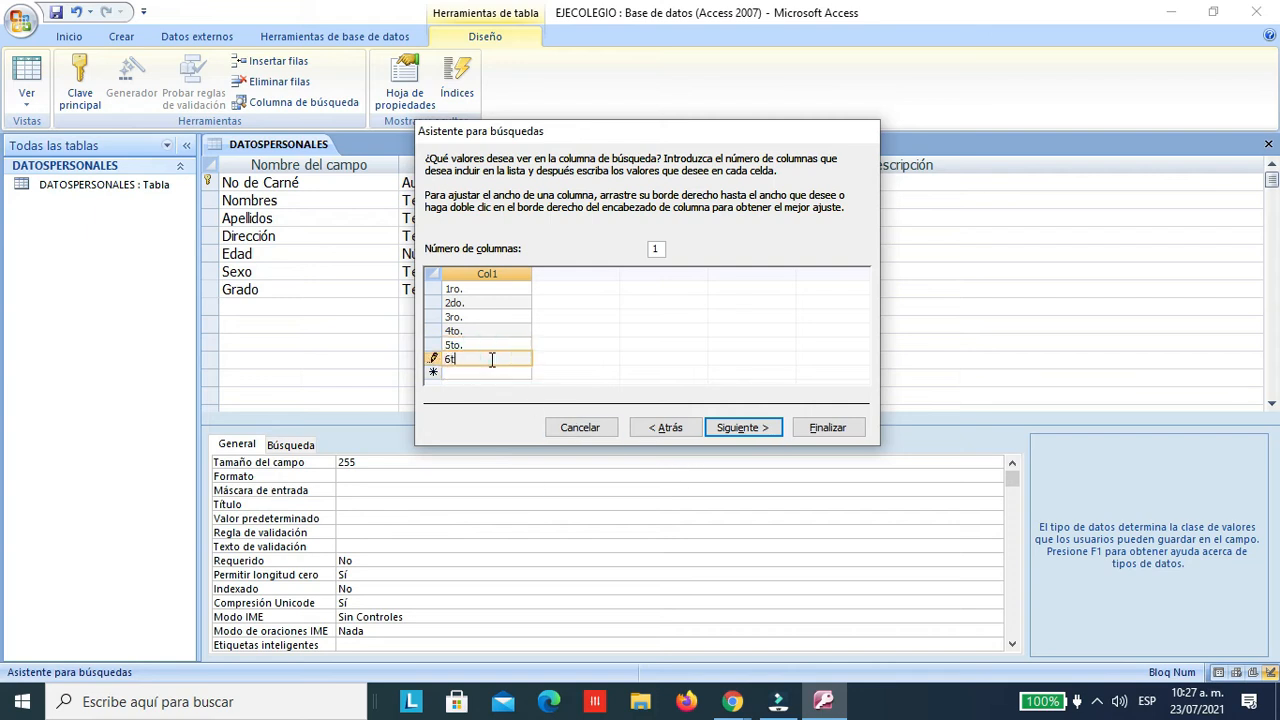
text(o.)
Step: Finish the Grado lookup column with its label kept as Grado, allowing multiple values
click(765, 427)
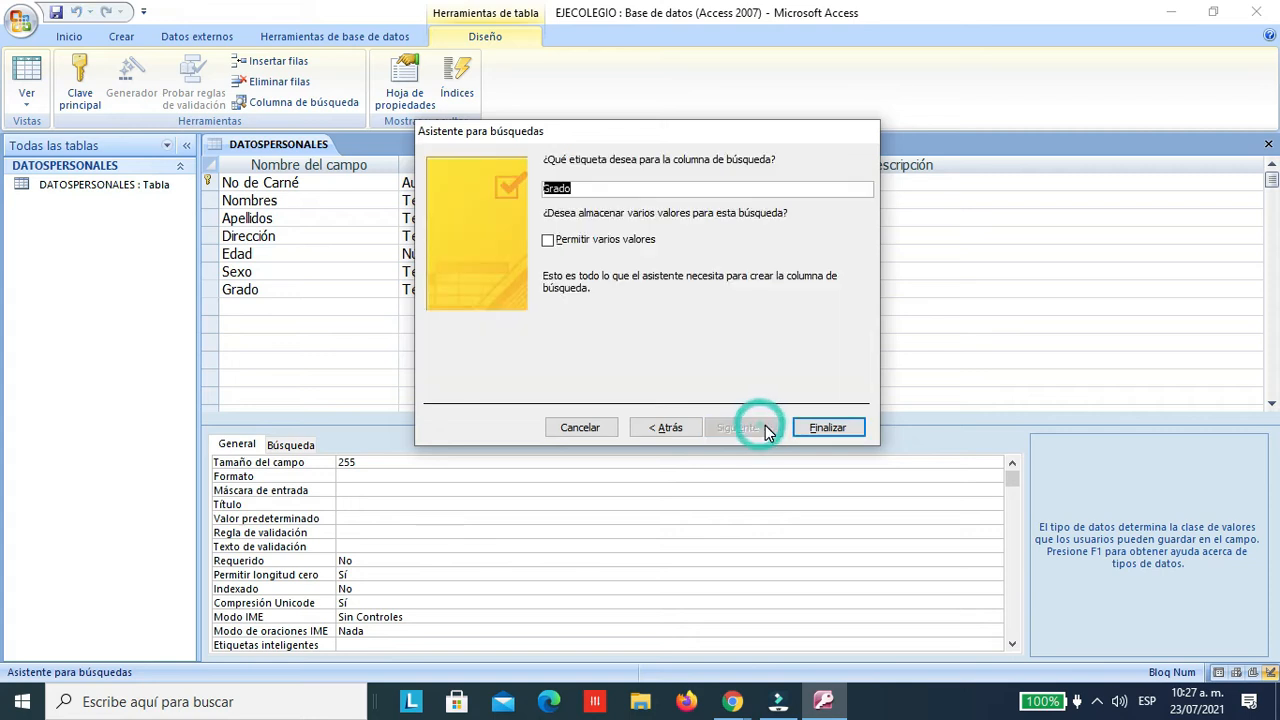
click(571, 242)
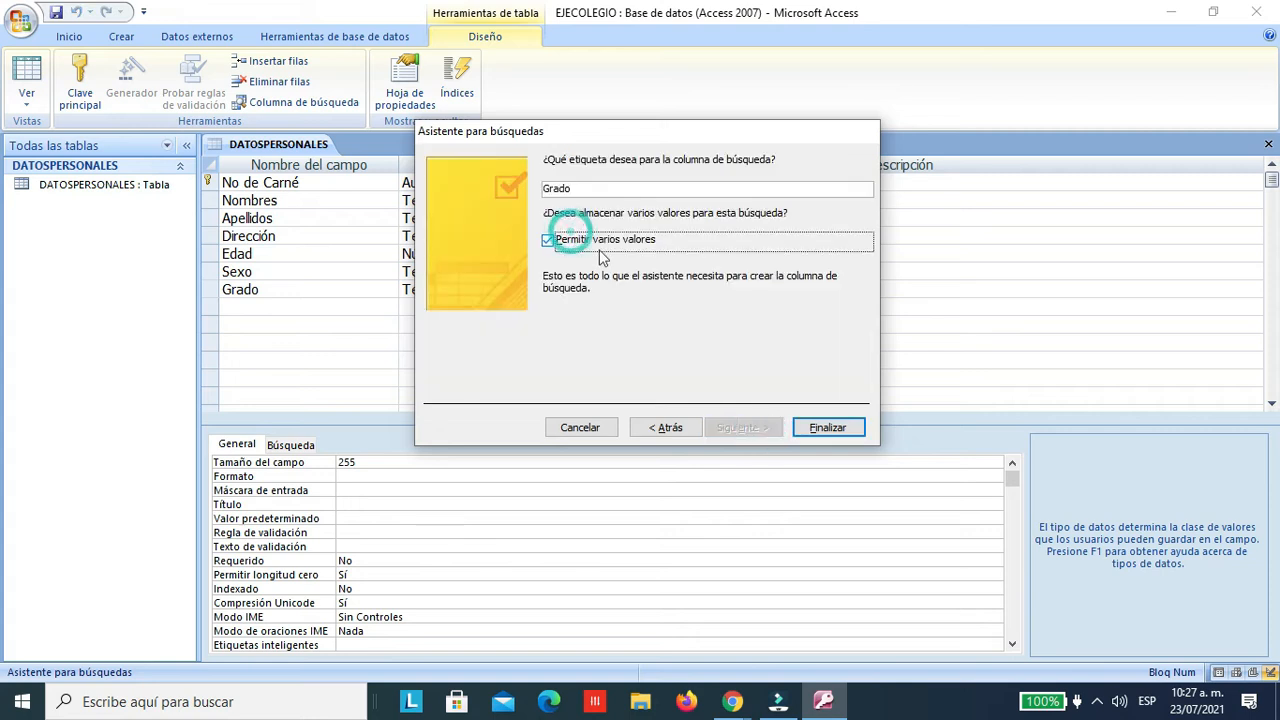
click(845, 430)
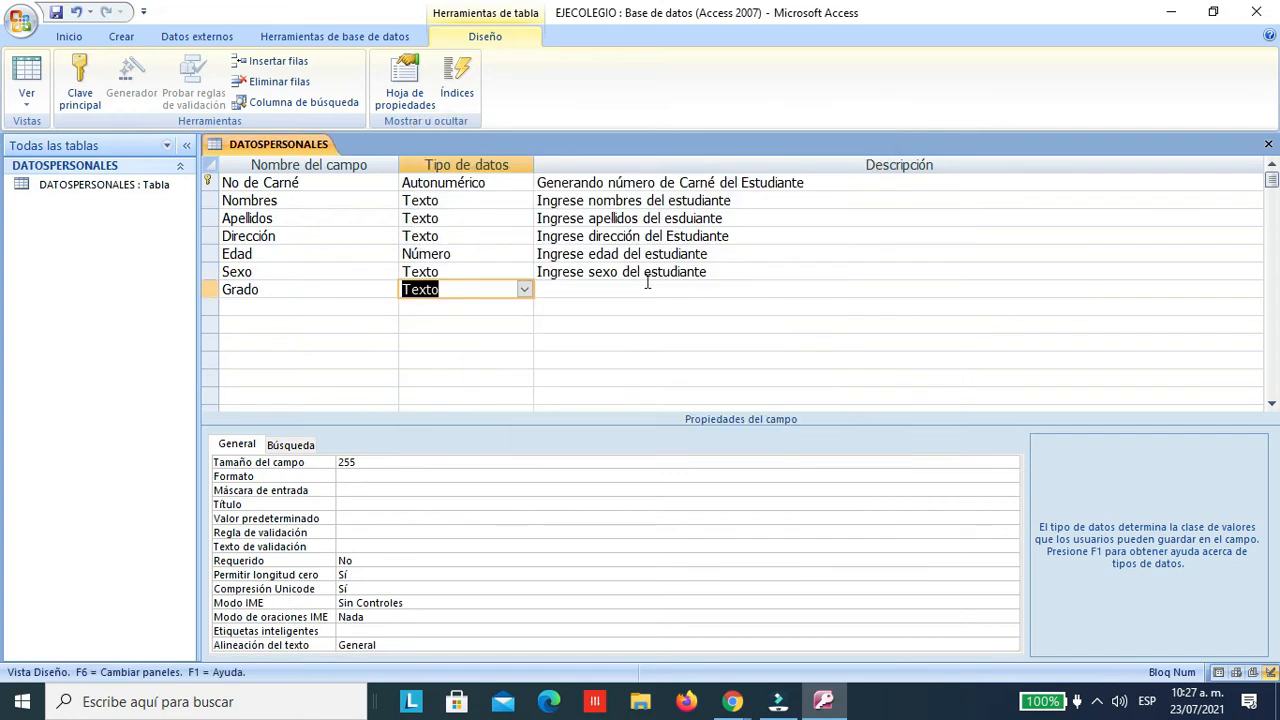
Step: Describe the Grado field as "Ingrese grado del estudiante"
click(598, 288)
text(I)
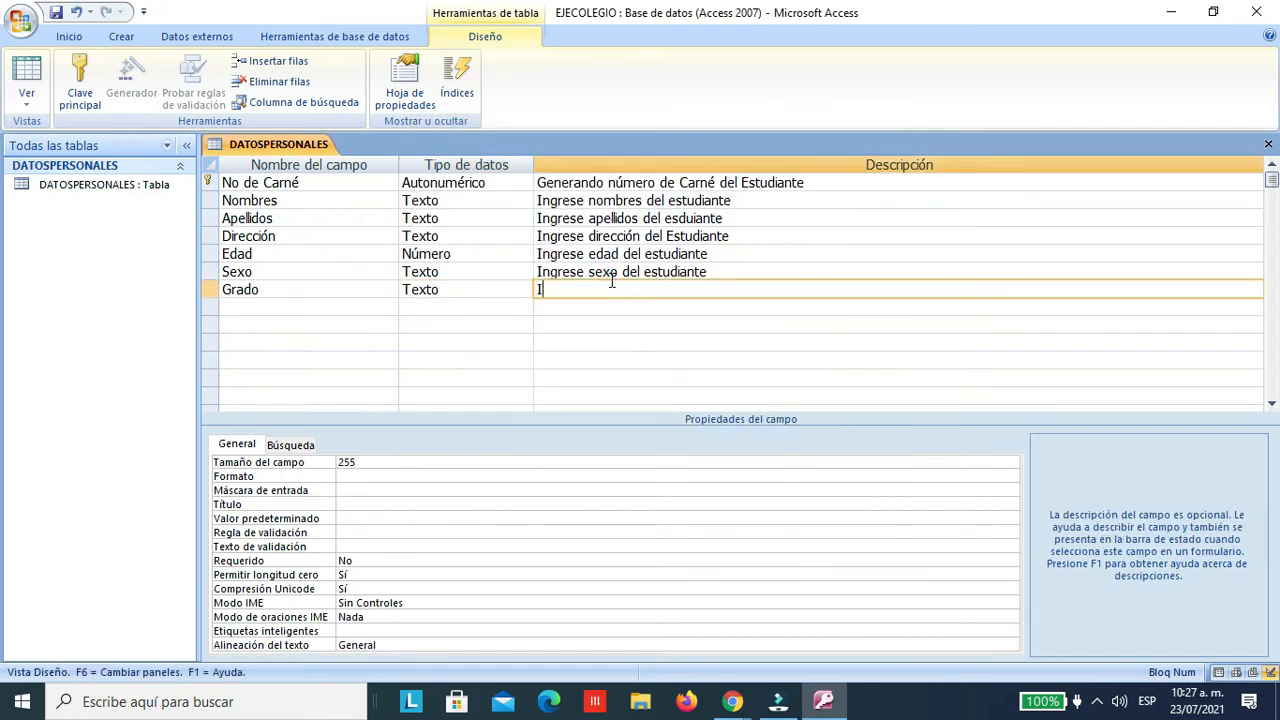
text(ngrese grado del estudiante)
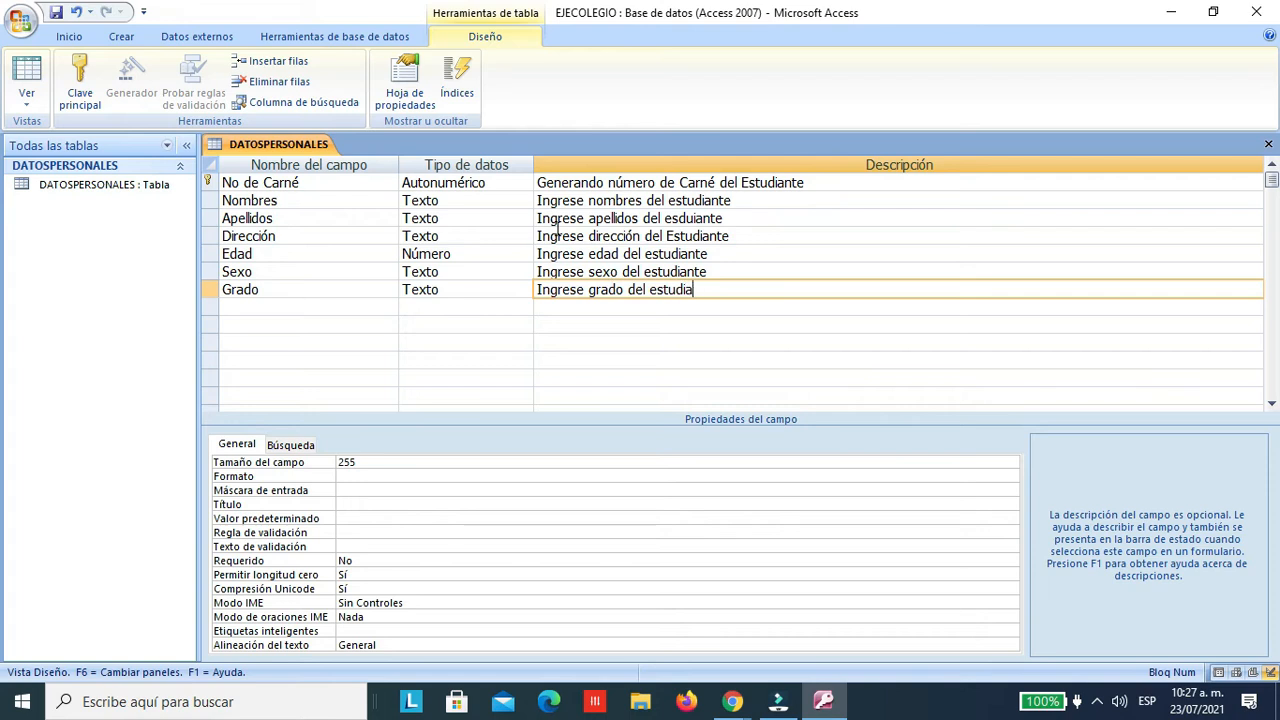
Step: Add a Carrera field below Grado and make it a lookup column with hand-written values
click(287, 306)
text(Carrera)
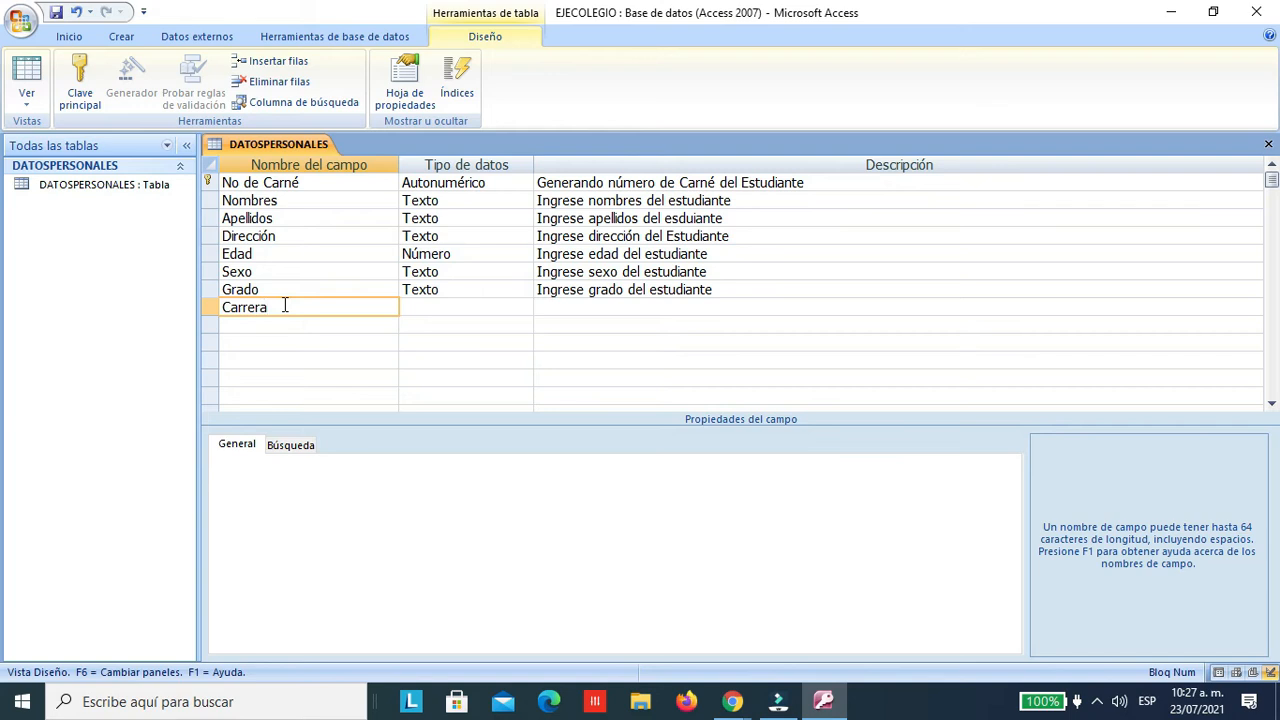
key(Tab)
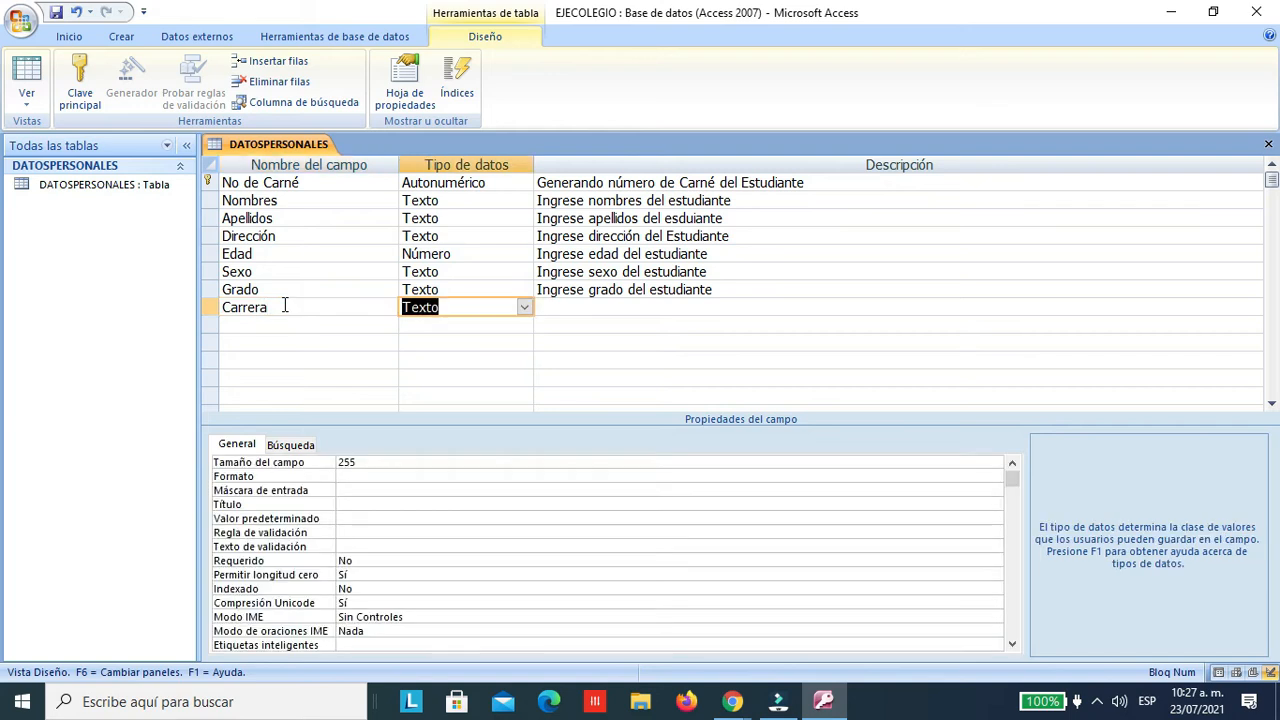
click(522, 307)
click(466, 506)
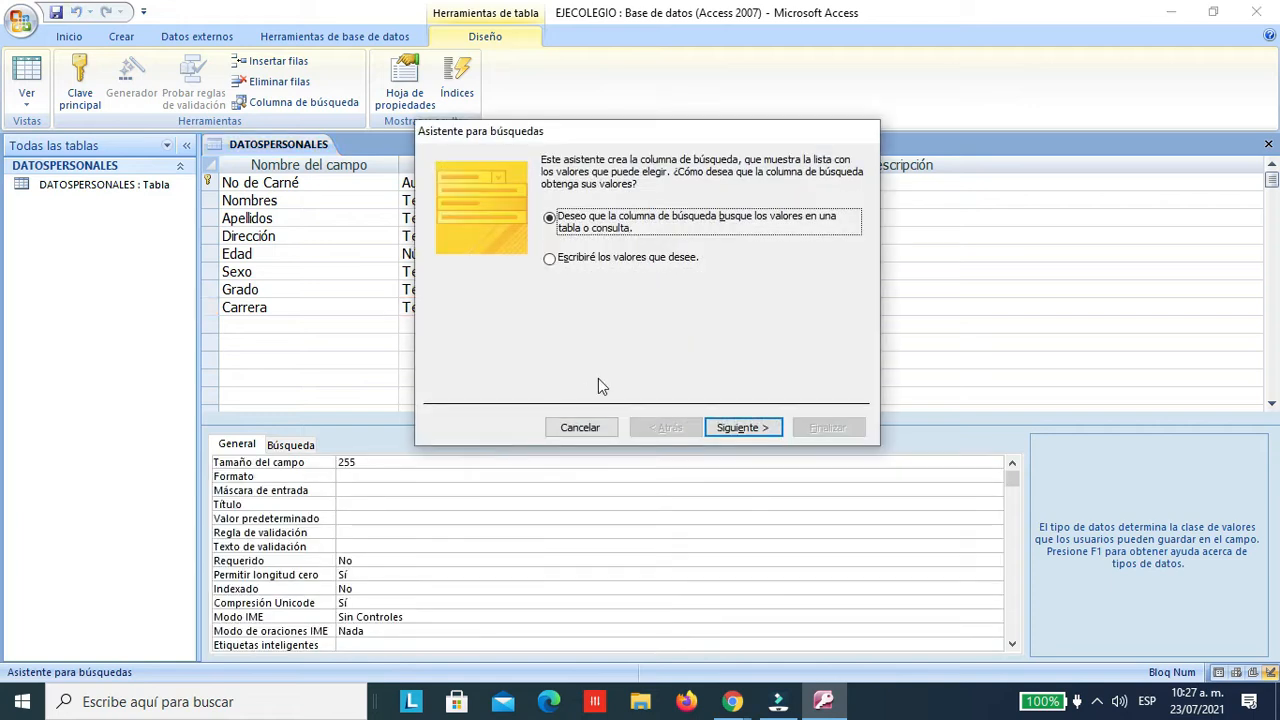
click(646, 257)
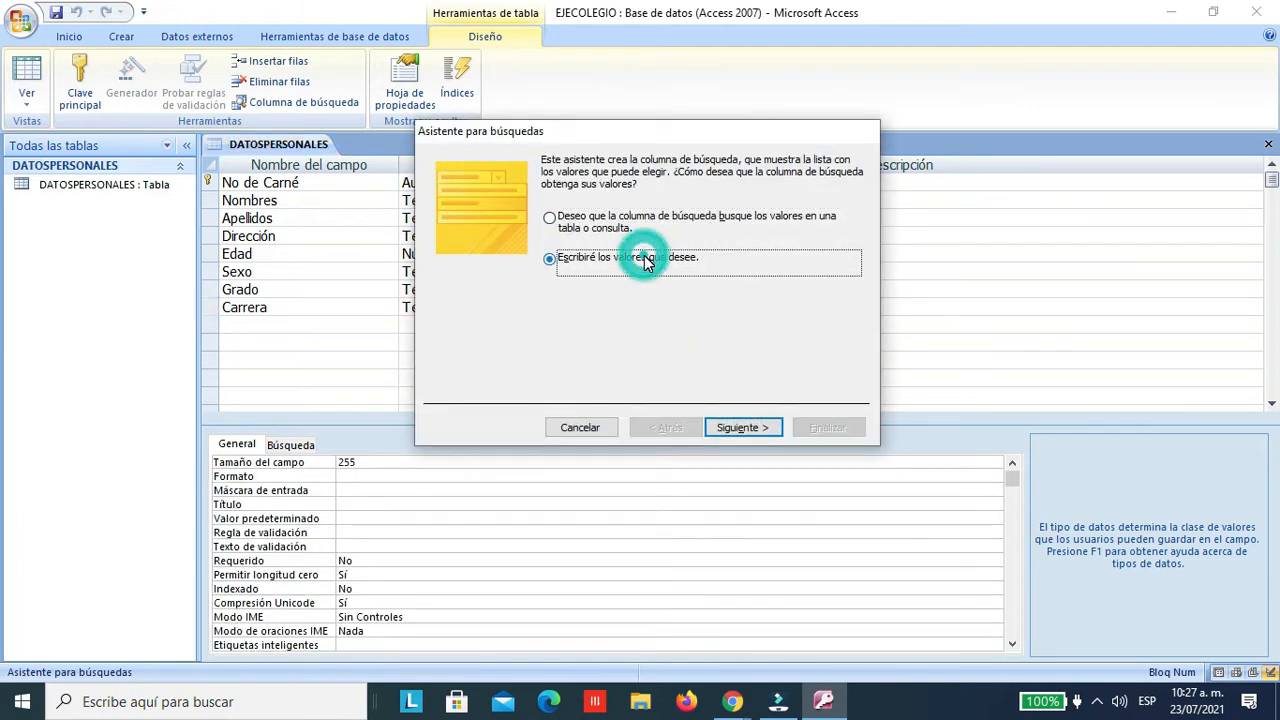
click(745, 427)
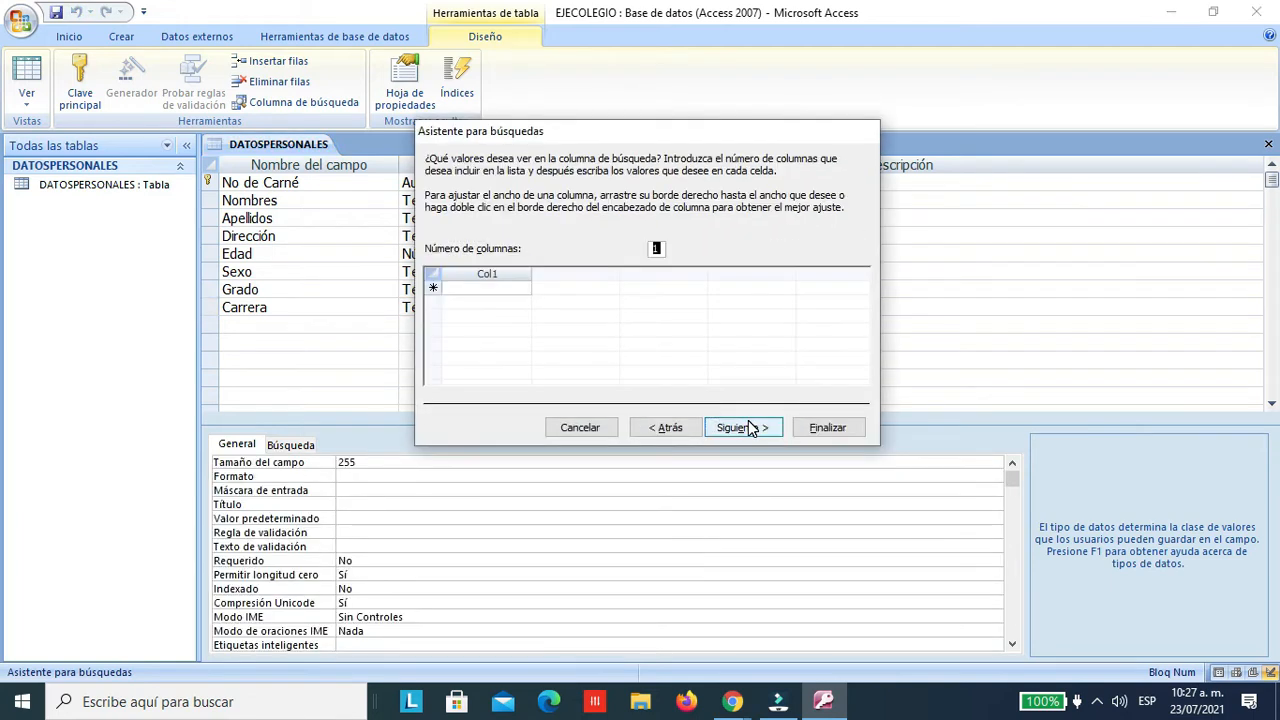
Step: Enter "Bachillerato en Ciencias y Letras" as the first value of the Carrera lookup list
click(486, 288)
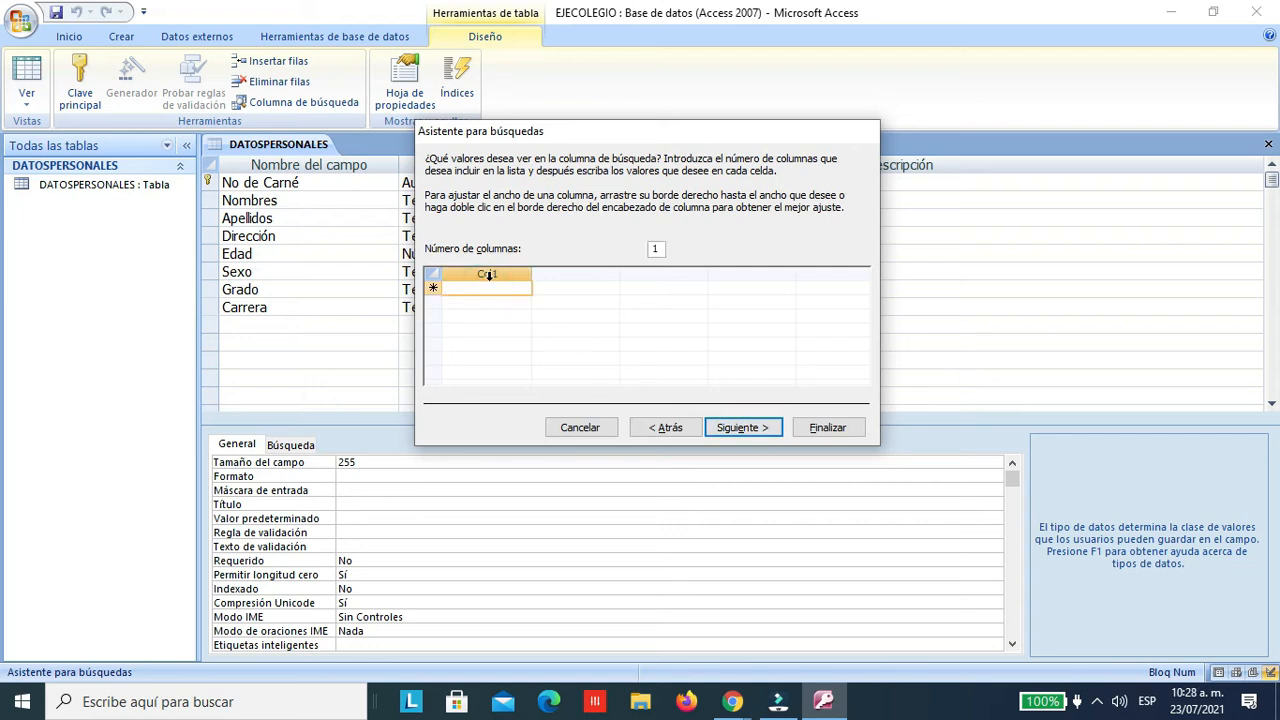
text(Bachillerato en)
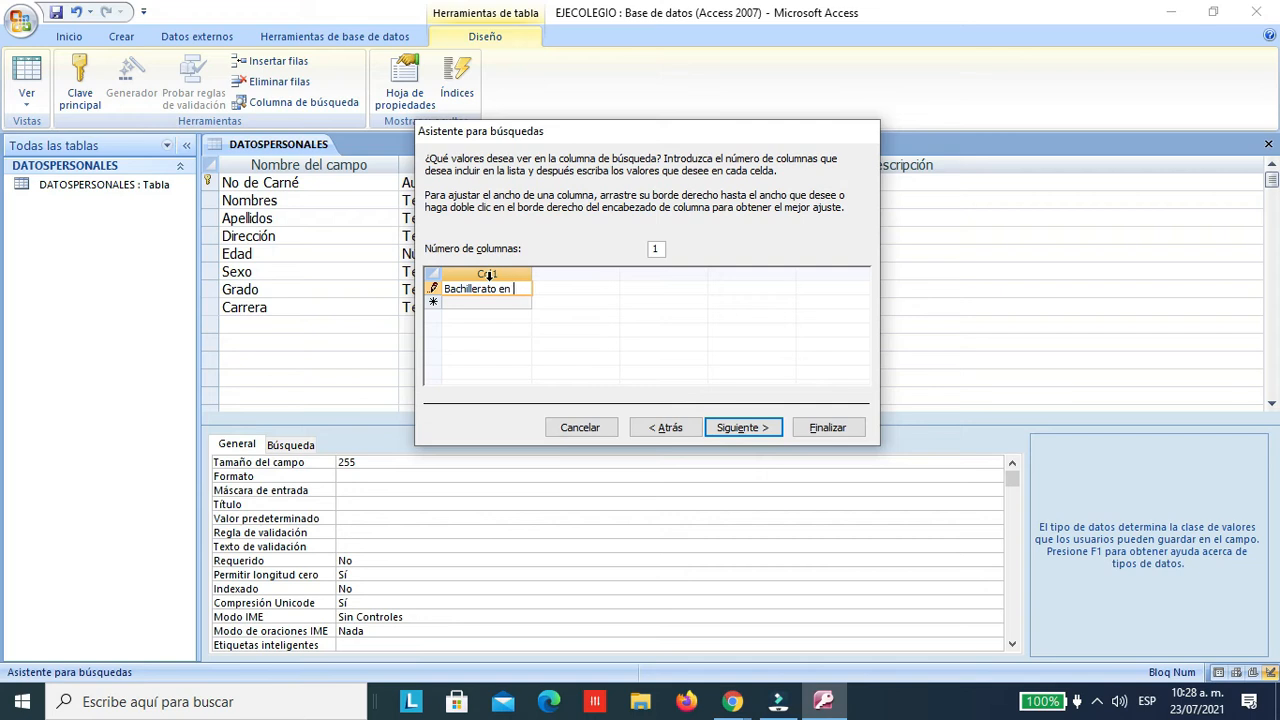
text(Ciencias y Letras)
Step: Add "Bachillerato en Ciencias y Letras con O. Computación" as the second value of the Carrera lookup list
click(512, 305)
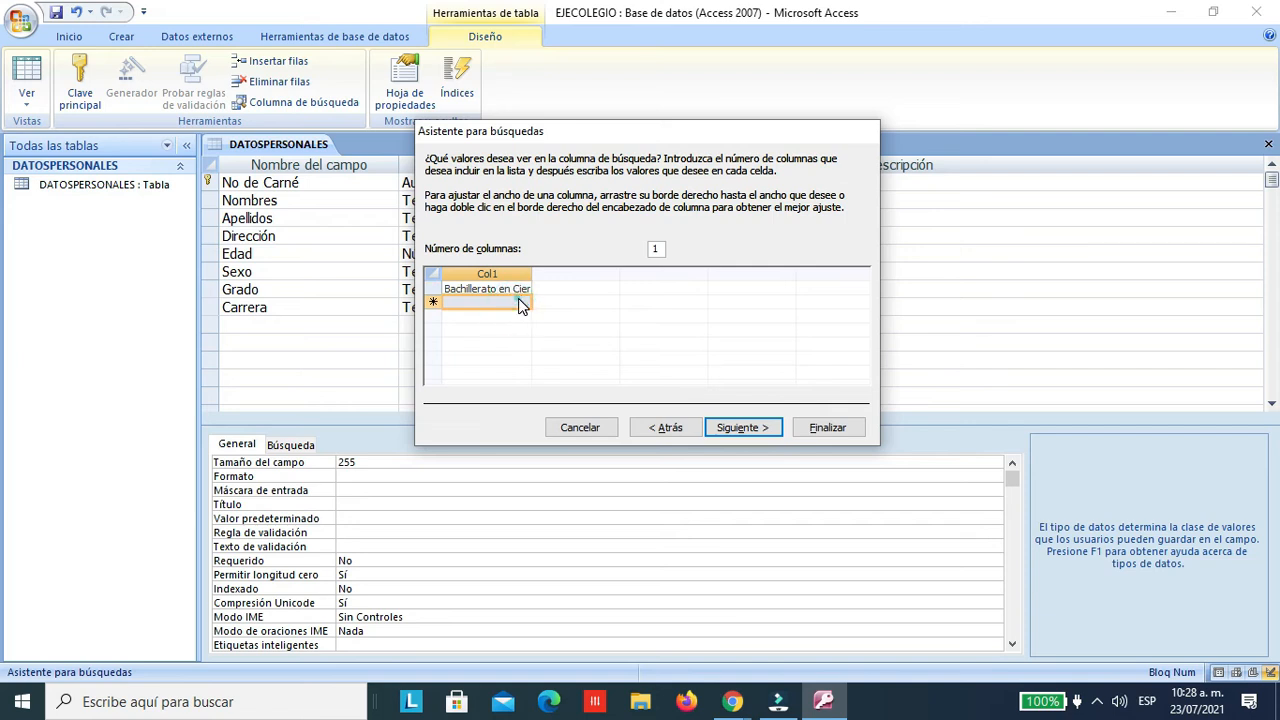
click(521, 305)
text(Bachi)
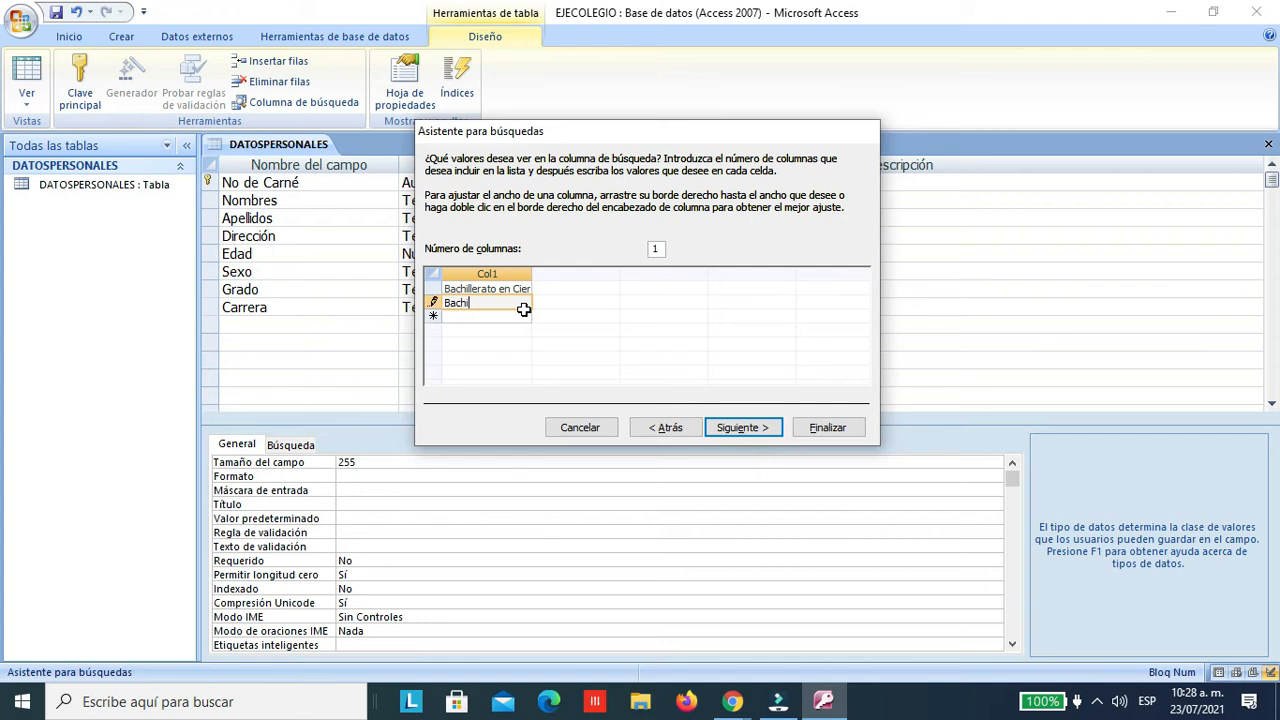
text(llerato en Cier)
key(BackSpace)
key(BackSpace)
key(BackSpace)
key(BackSpace)
key(BackSpace)
text(llerato en Ciencias y)
text(tratras con O. Cpomputa)
Step: Add "Perito Contador con o. Computación" as the third value of the Carrera lookup list
click(494, 318)
text(P)
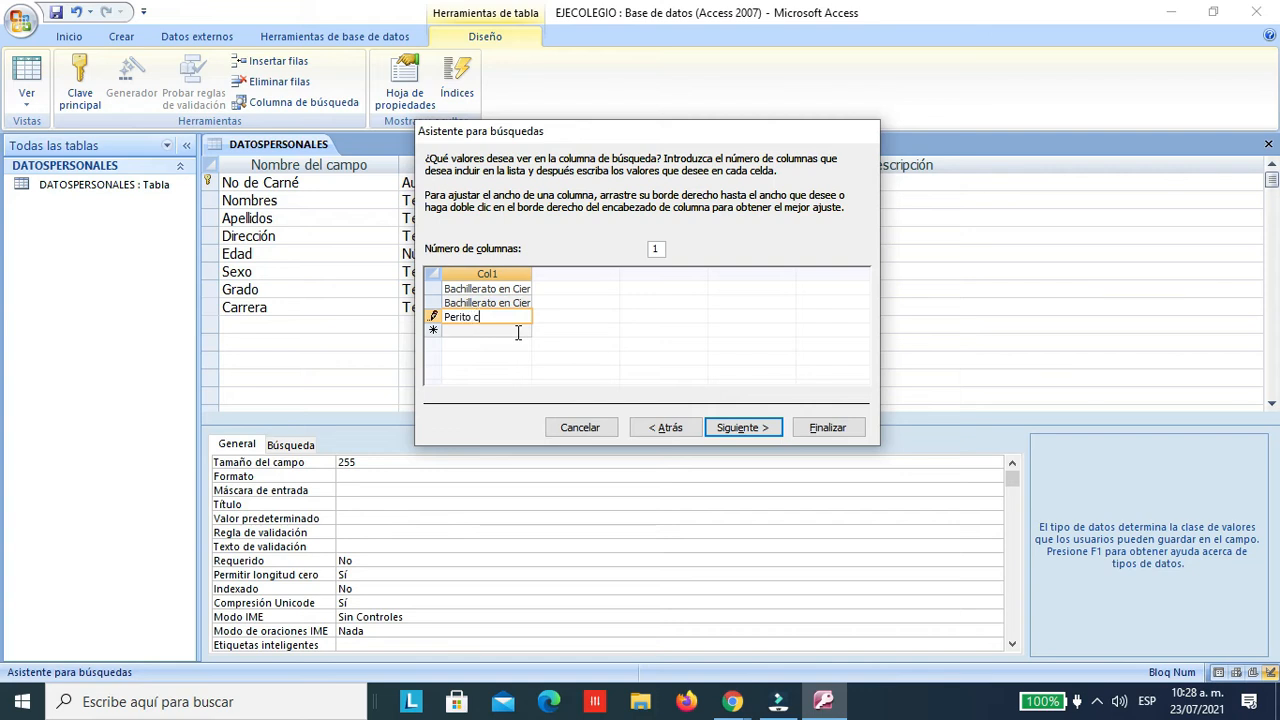
text(erito Contador)
key(Up)
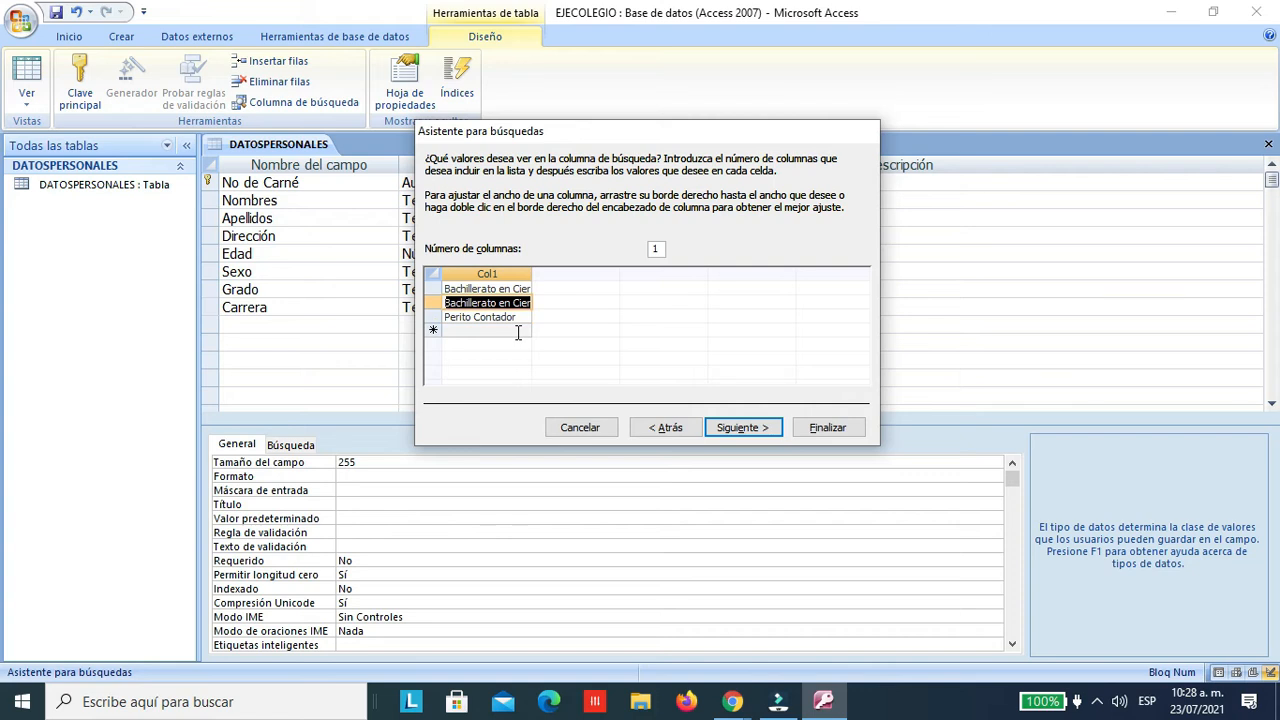
click(521, 318)
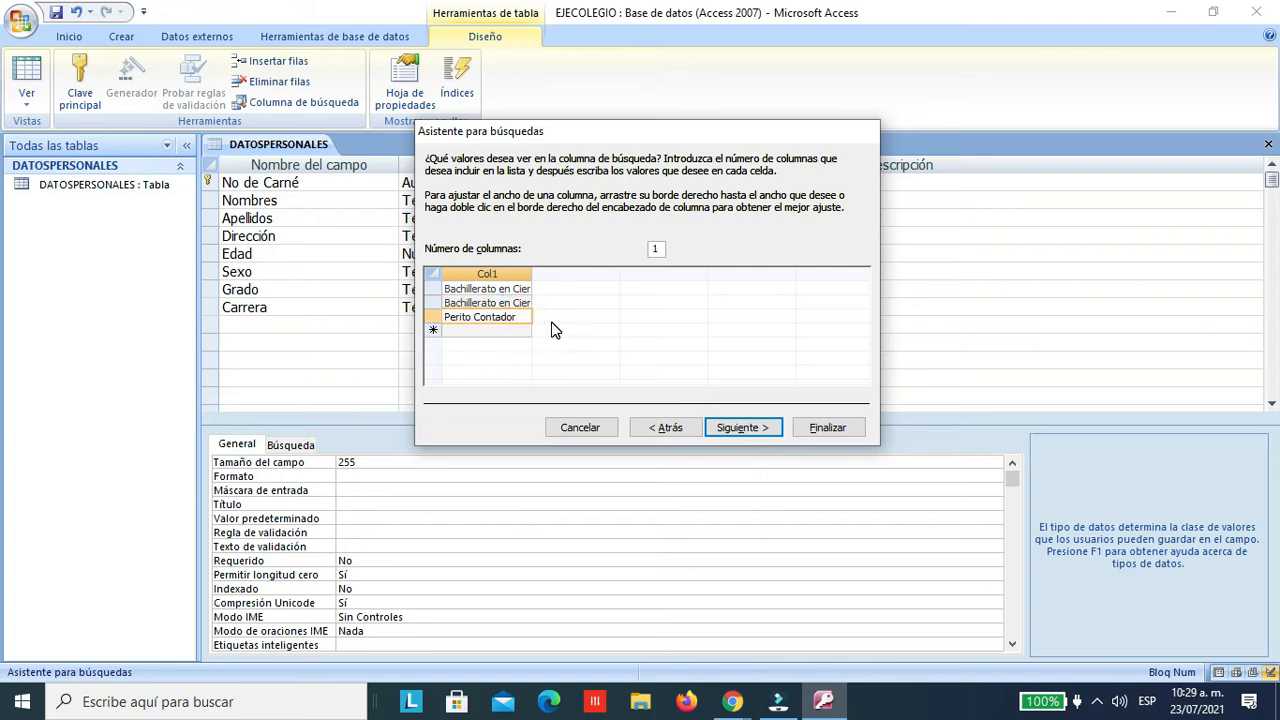
text(con o)
text(. Computaci)
text(ón)
Step: Add "Bachillerato en Turismo" as the fourth Carrera value and finish the lookup, allowing multiple values
click(498, 330)
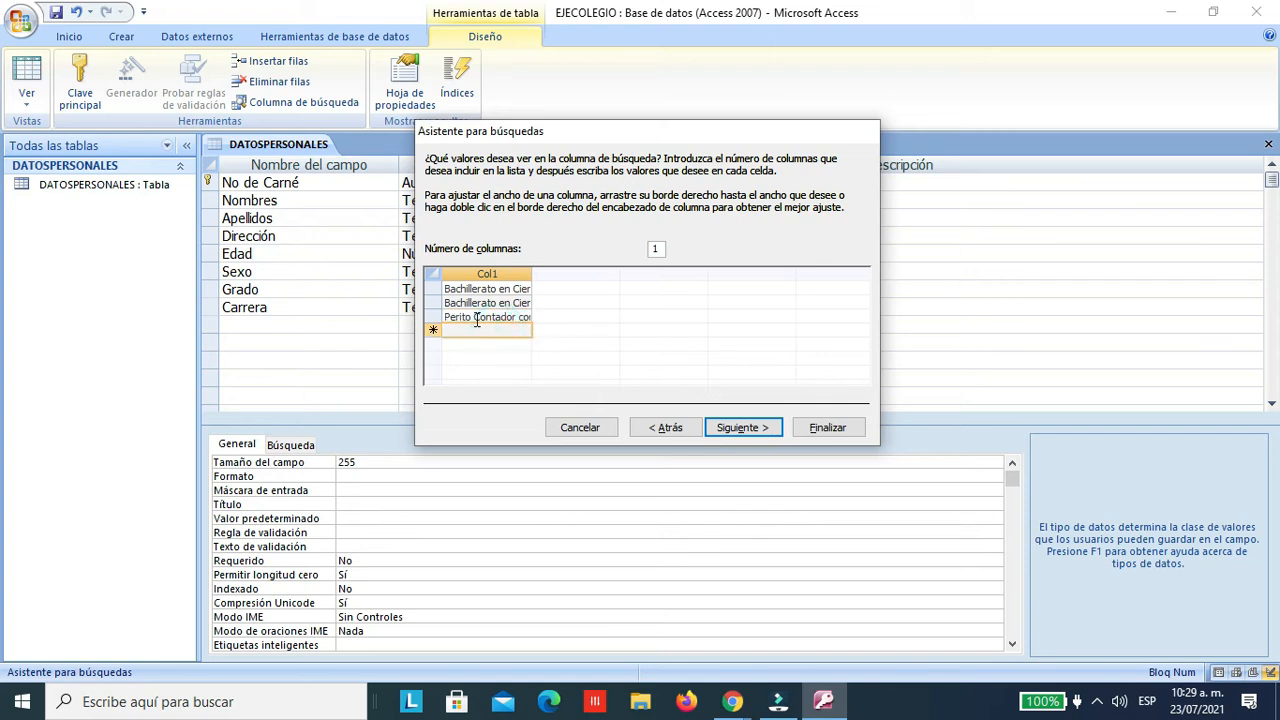
text(Bachillerato en T)
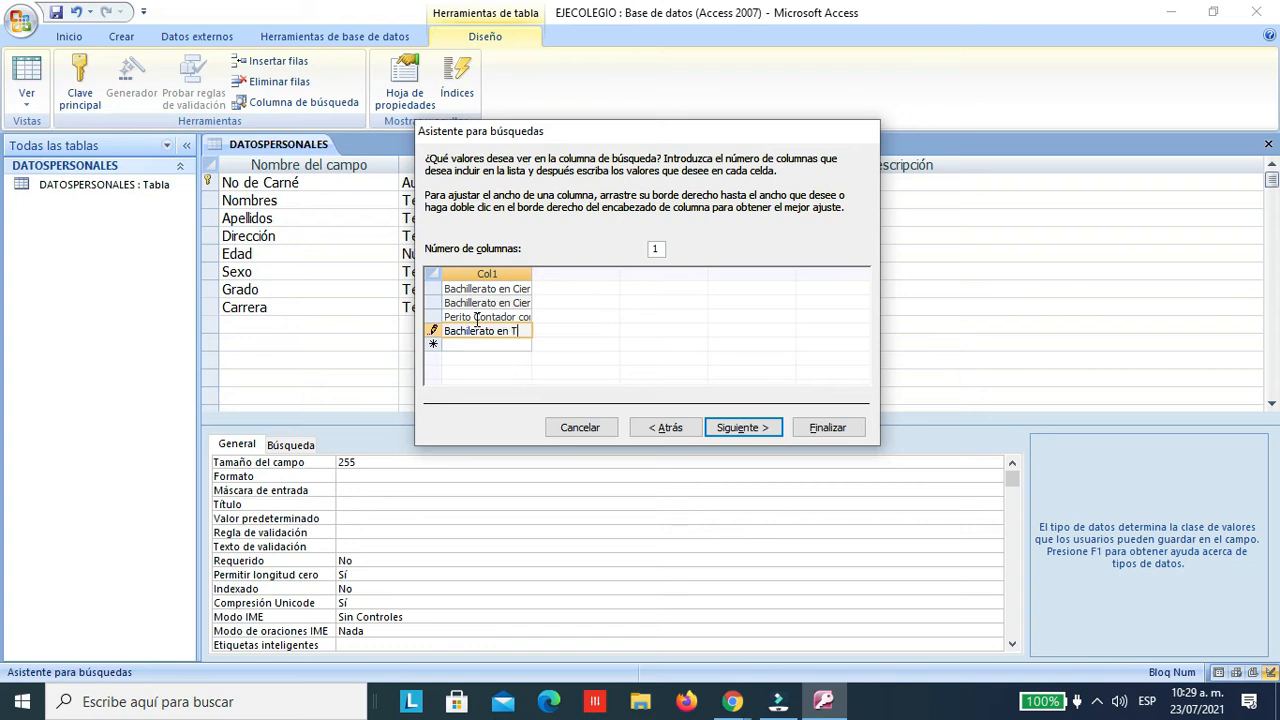
text(urismo)
click(755, 428)
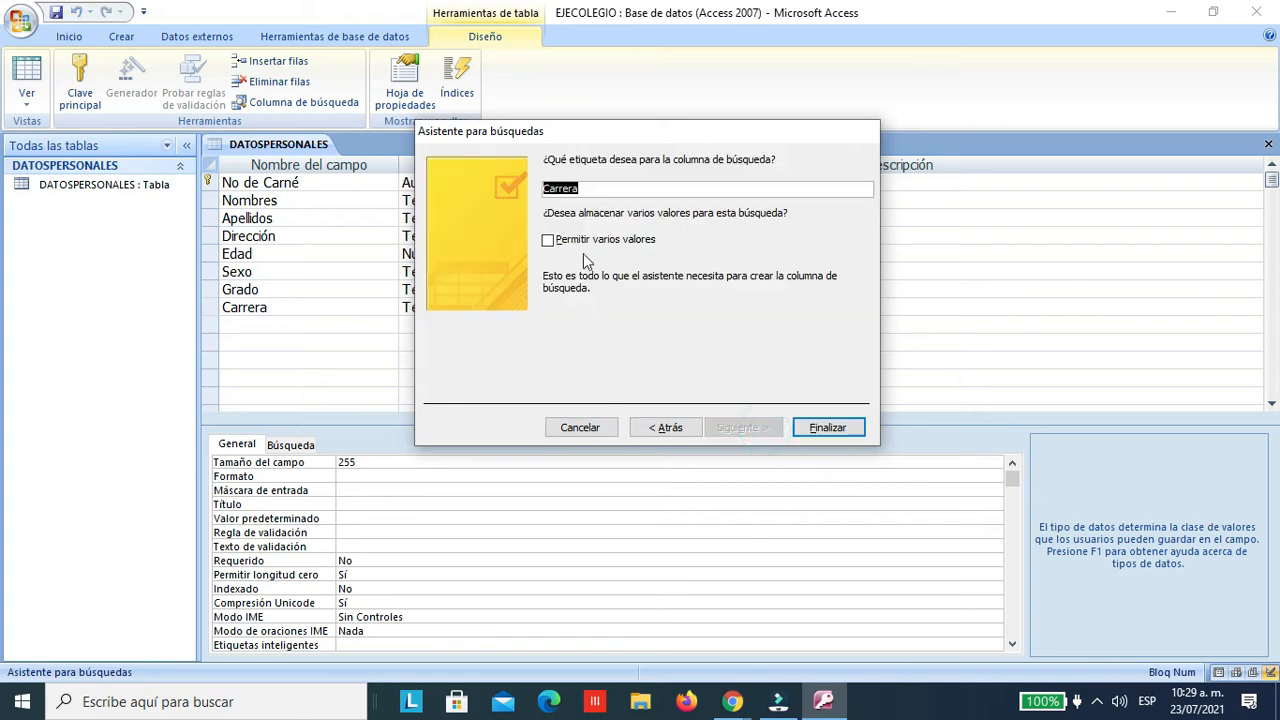
click(580, 240)
click(828, 428)
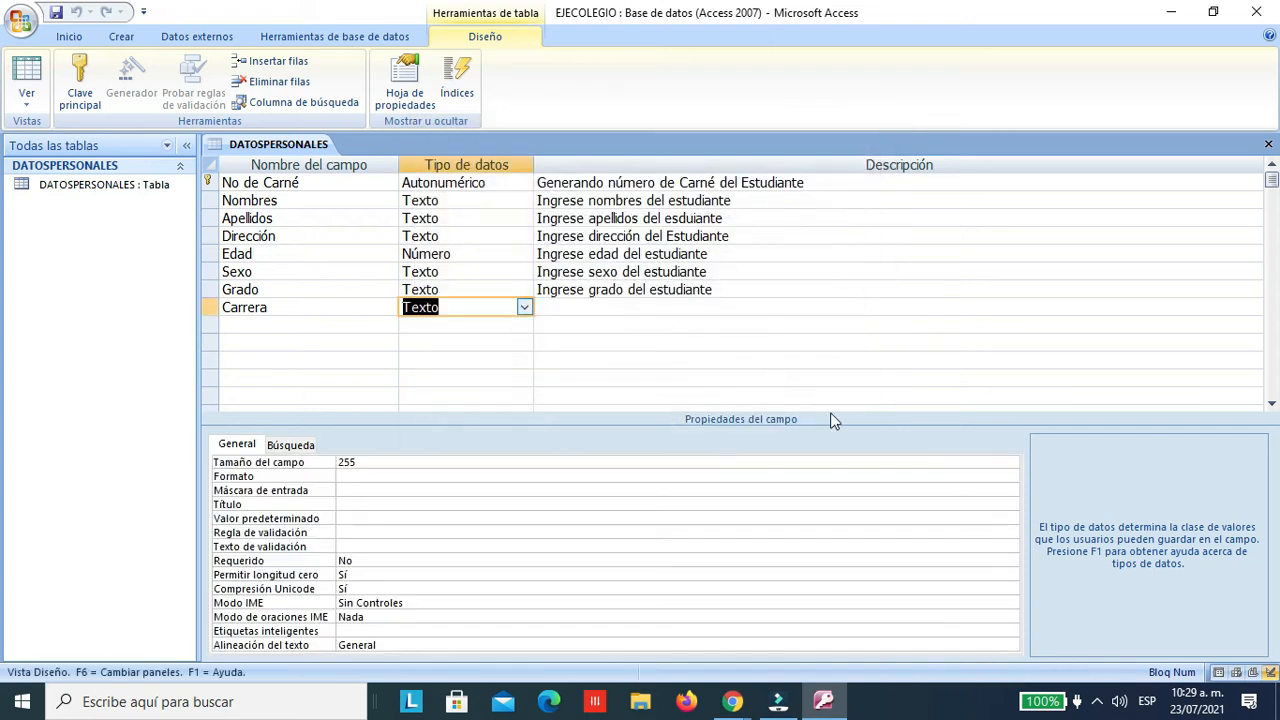
Step: Describe the Carrera field as "Ingrese carrera del estudiante"
click(648, 310)
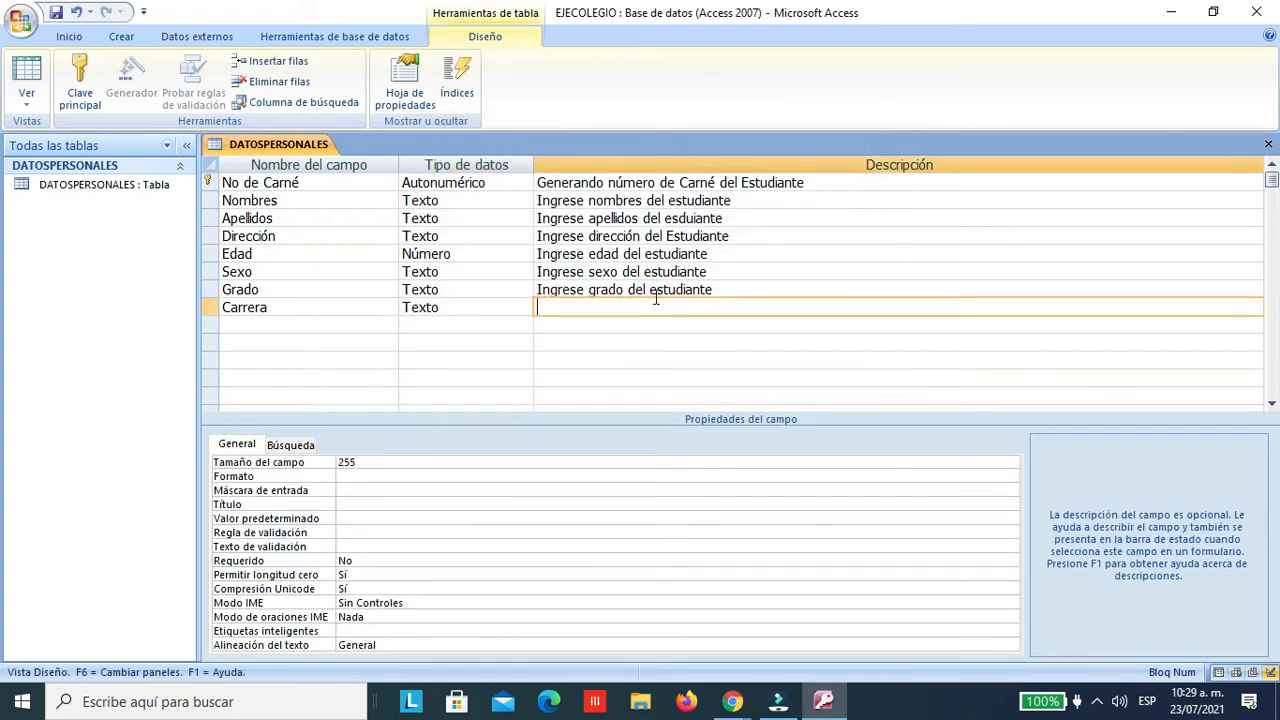
text(Ingrese g)
key(BackSpace)
text(carrera del estyć)
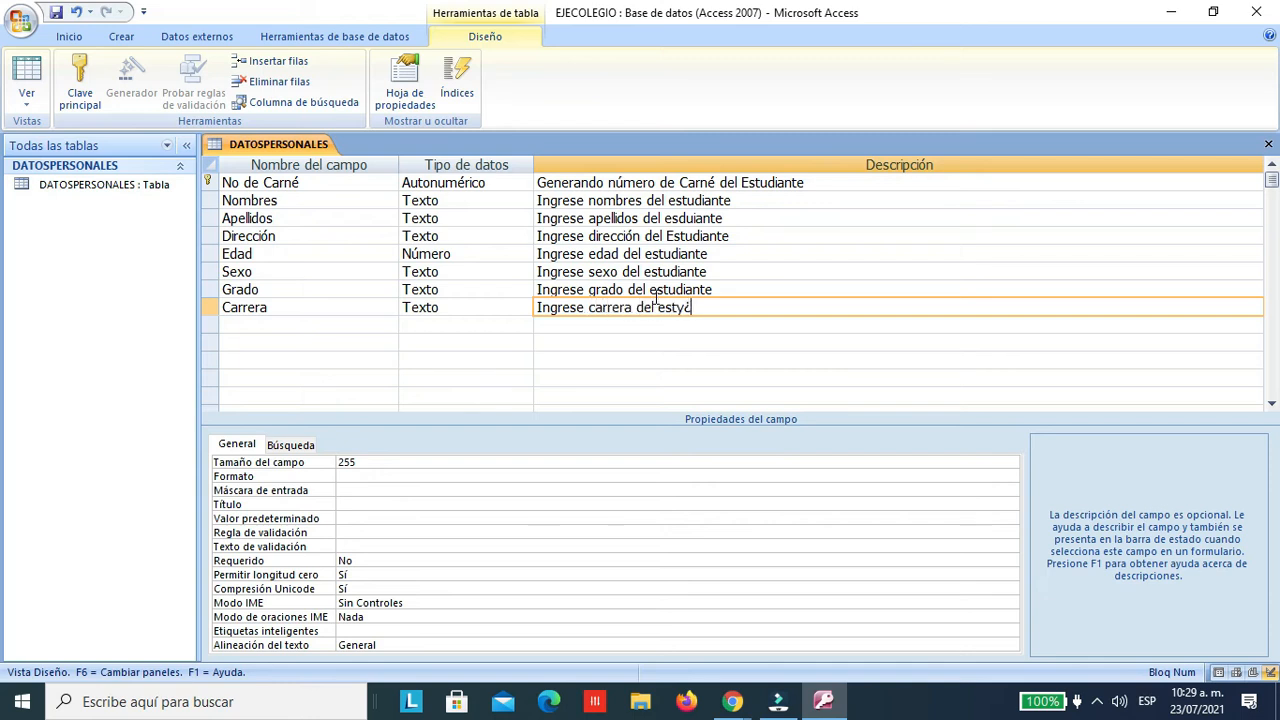
key(BackSpace)
key(BackSpace)
text(udiante)
Step: Add a Jornada field below Carrera with the data type Texto
click(300, 324)
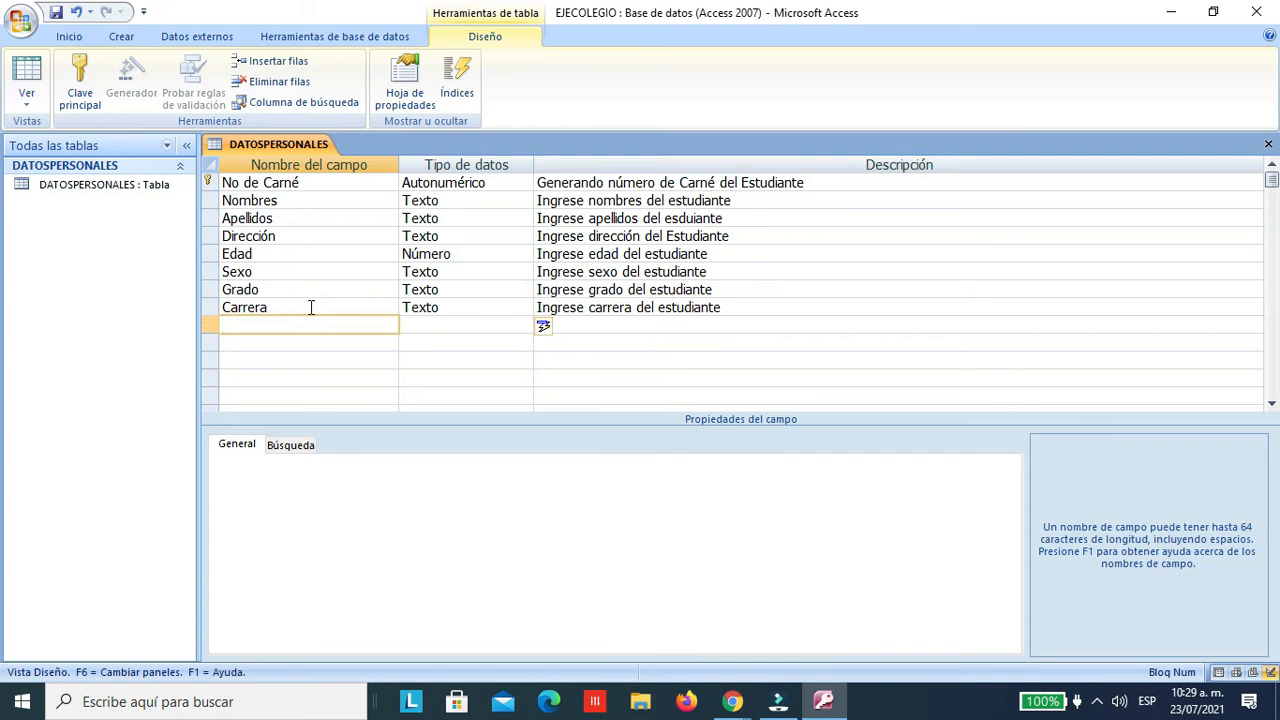
text(Jornada)
click(527, 326)
click(523, 325)
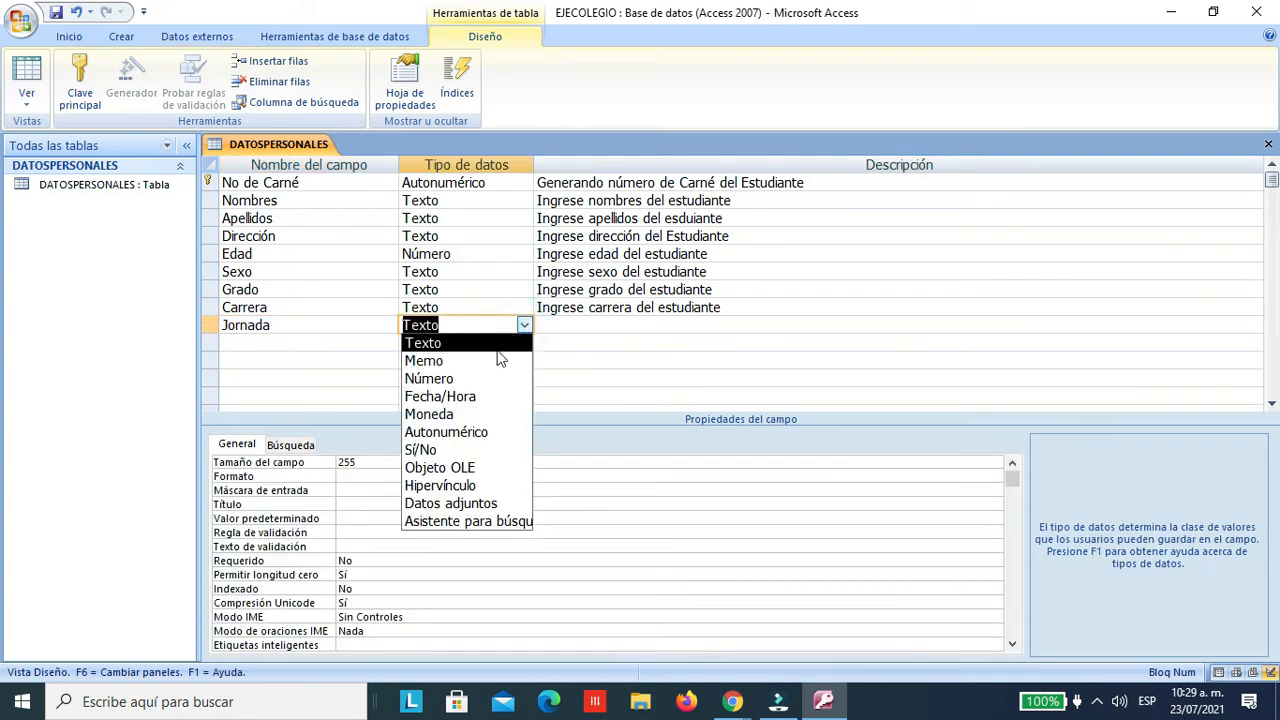
click(494, 347)
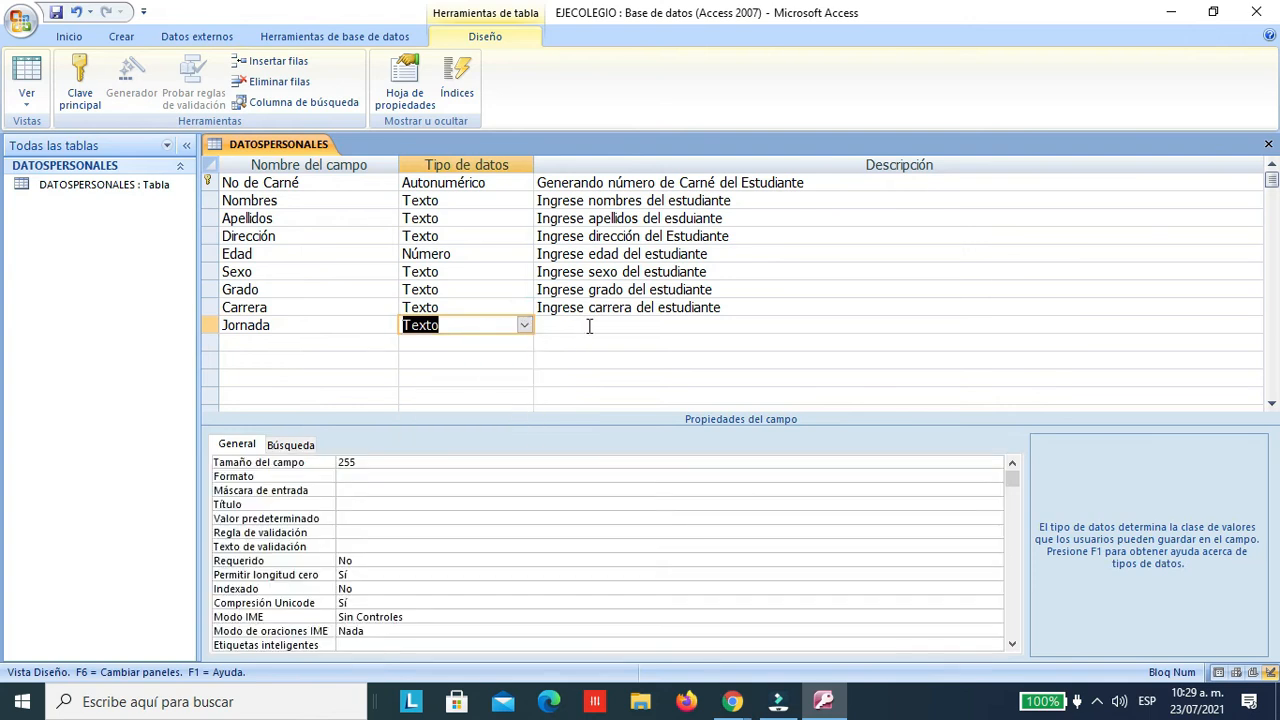
Step: Start the lookup wizard for the Jornada field, choosing to enter the list values manually
click(587, 326)
click(523, 326)
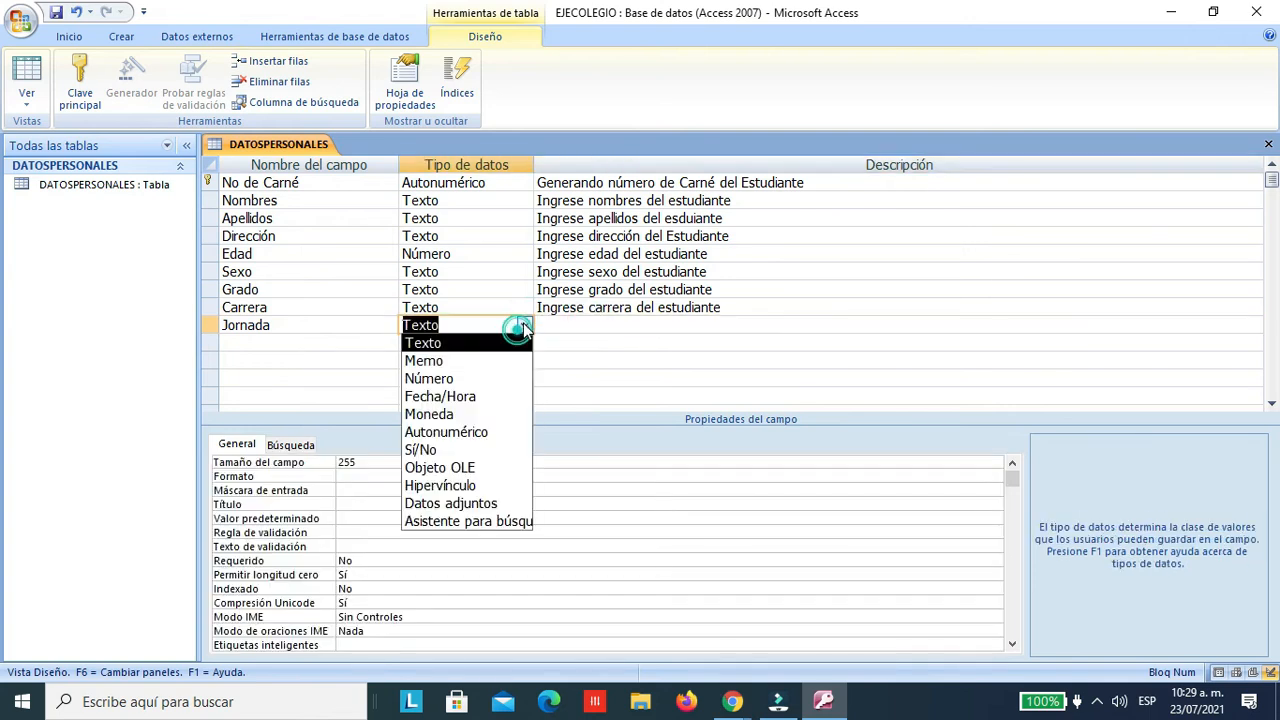
click(460, 521)
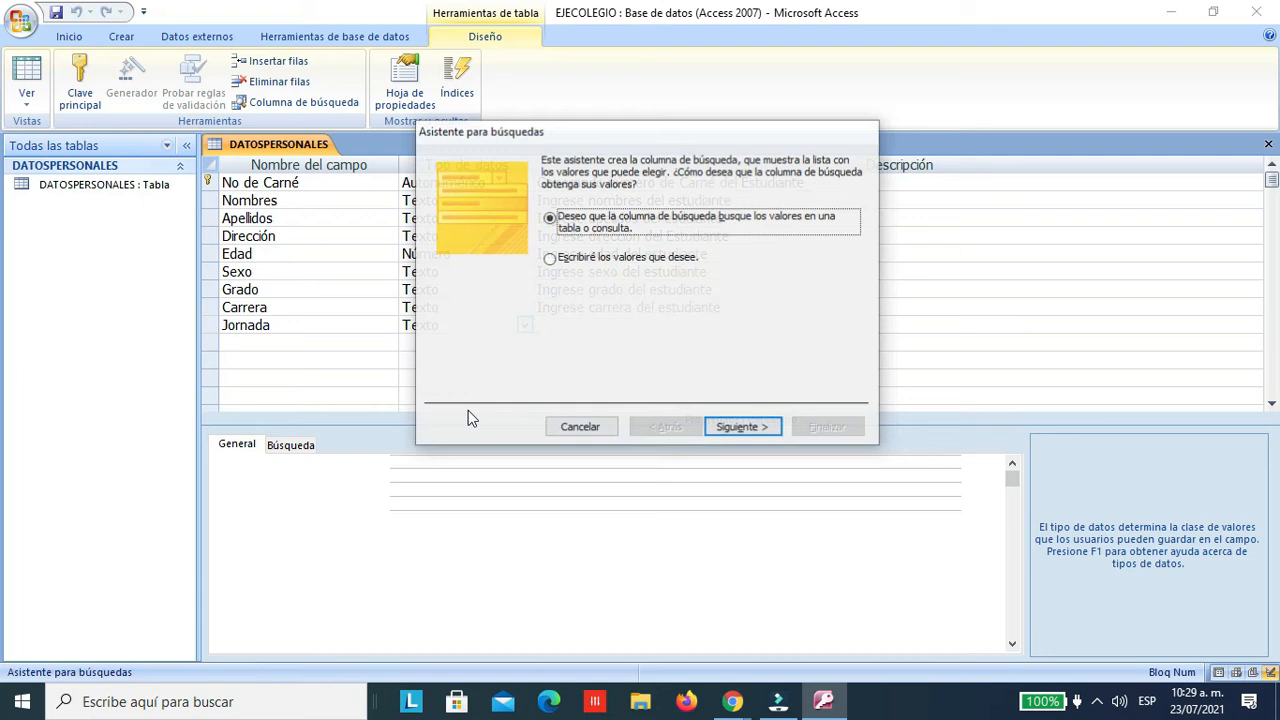
click(600, 258)
click(758, 427)
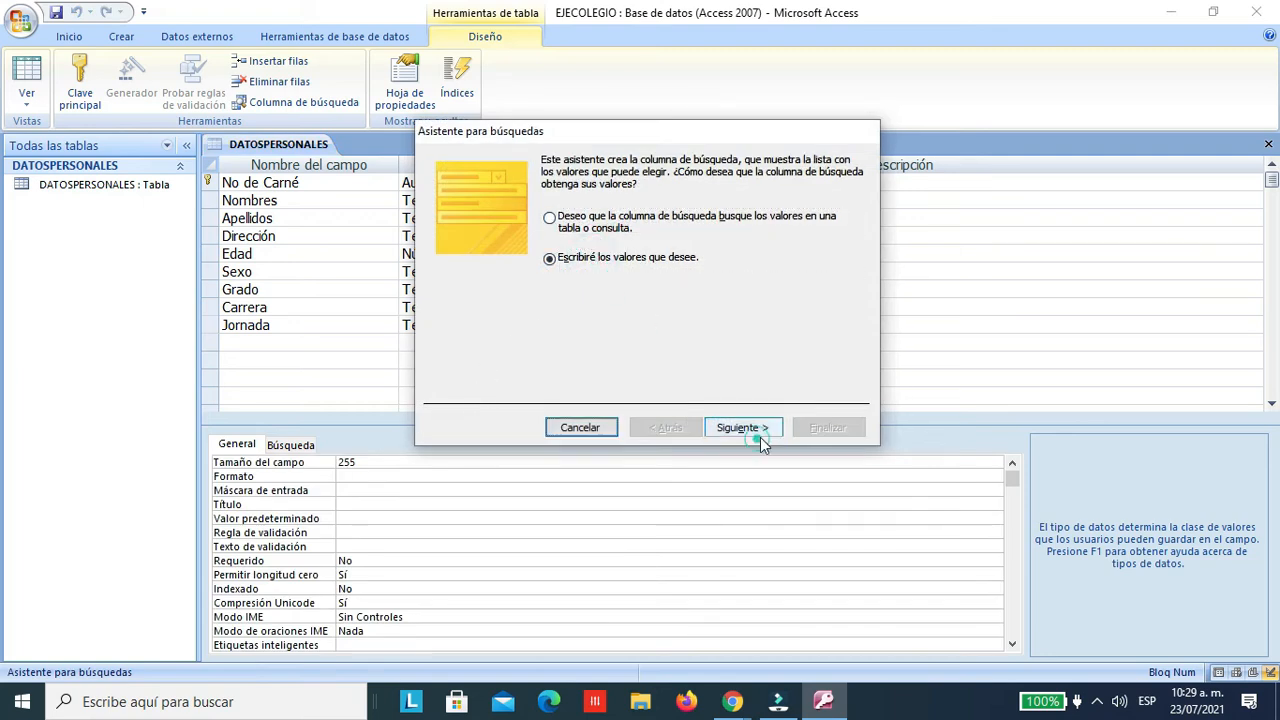
Step: Enter "Matutina" and "Vespertima" as the first two values of the Jornada lookup list
click(508, 288)
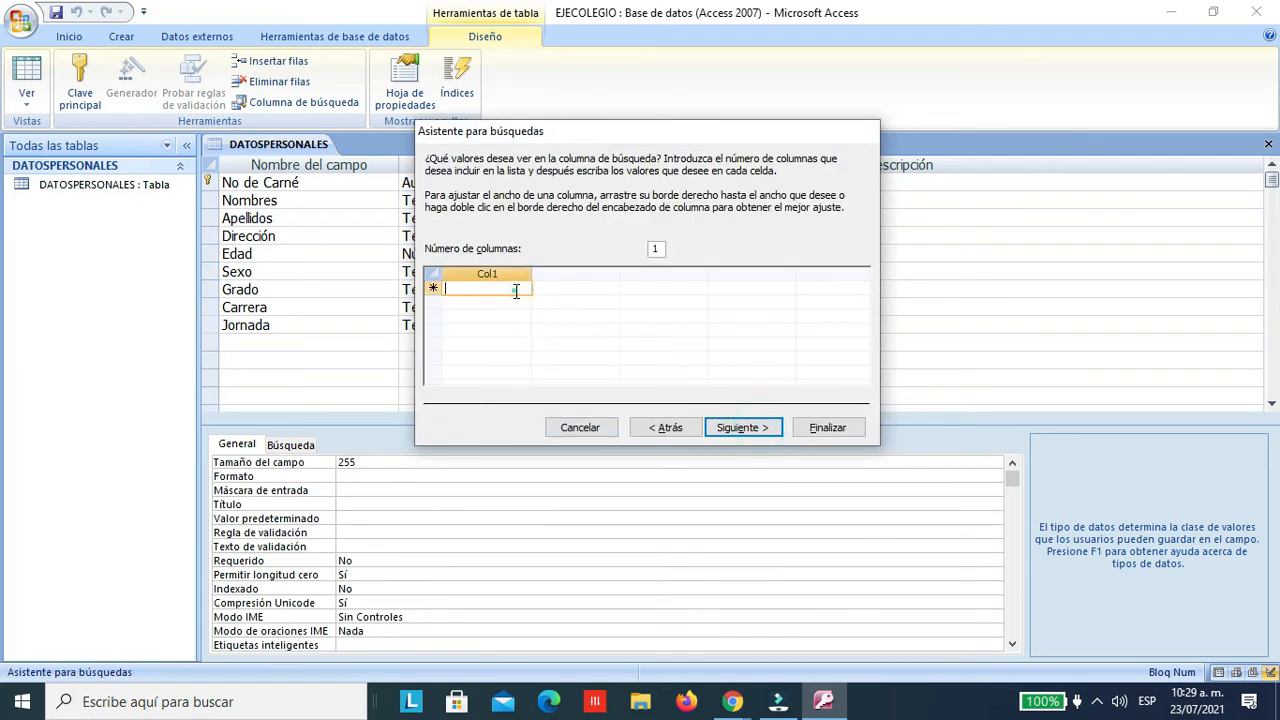
text(Matuti)
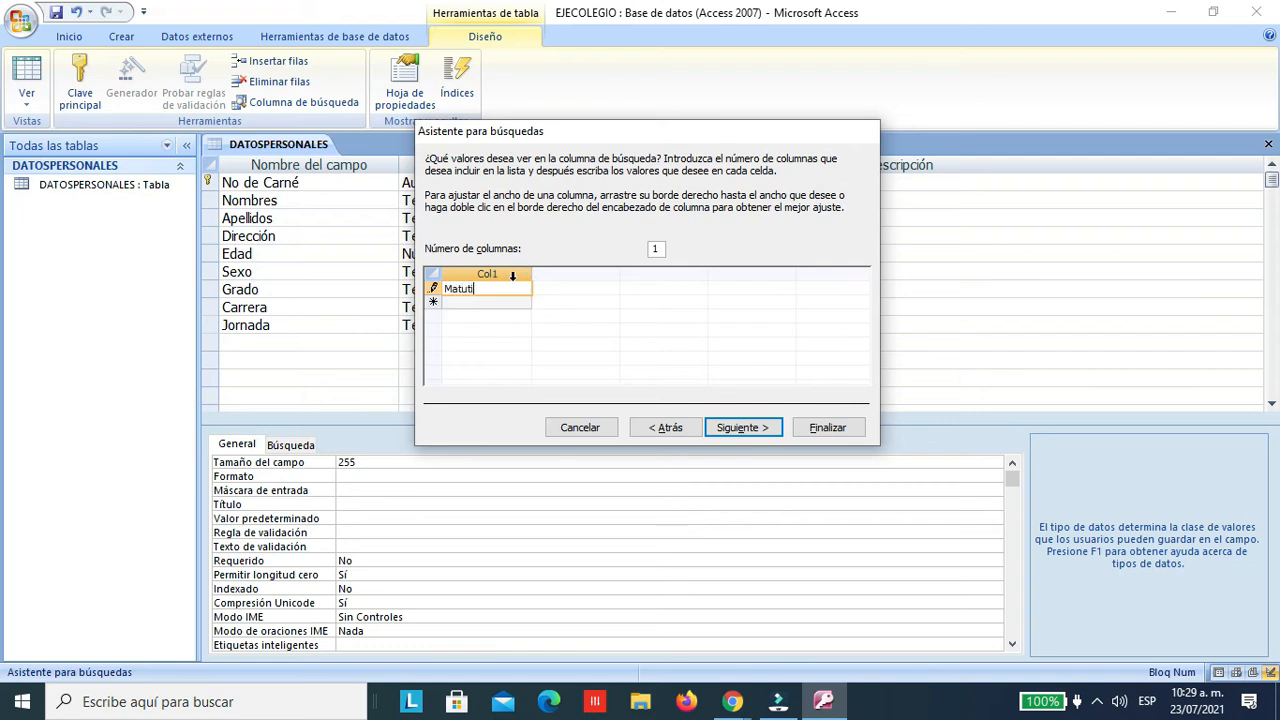
text(na)
key(Return)
text(Ve)
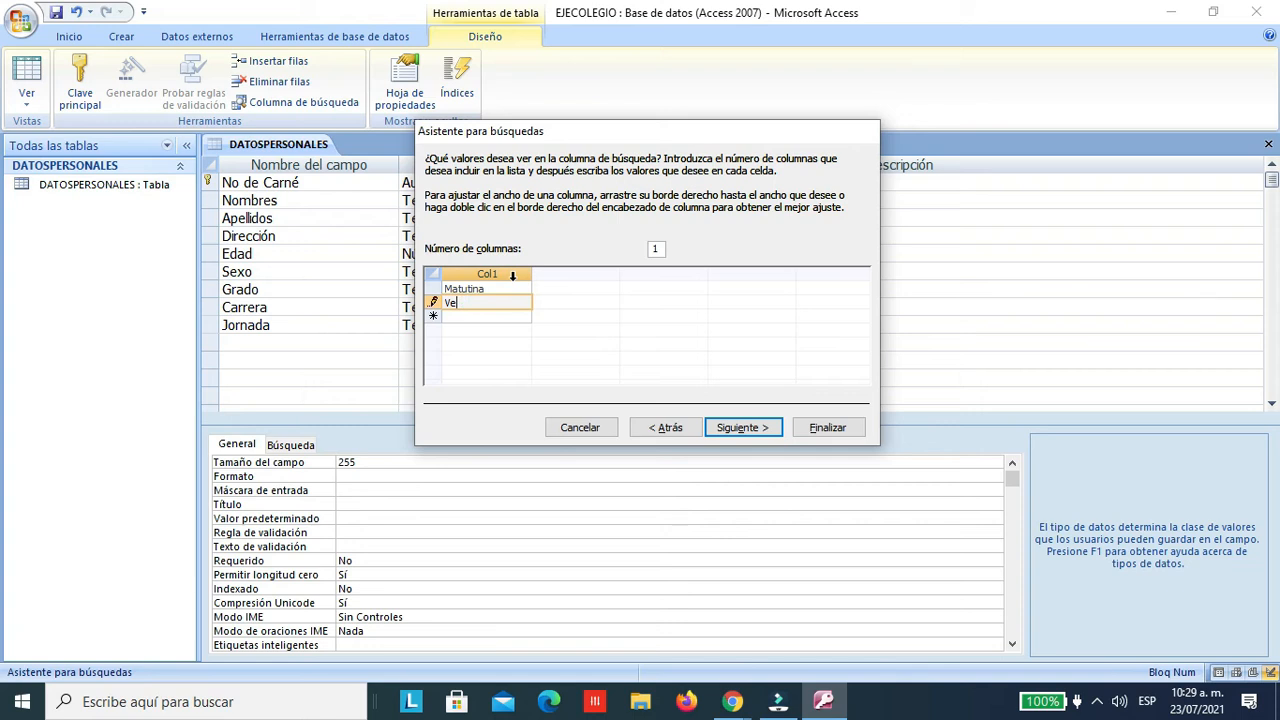
text(spertina)
key(Return)
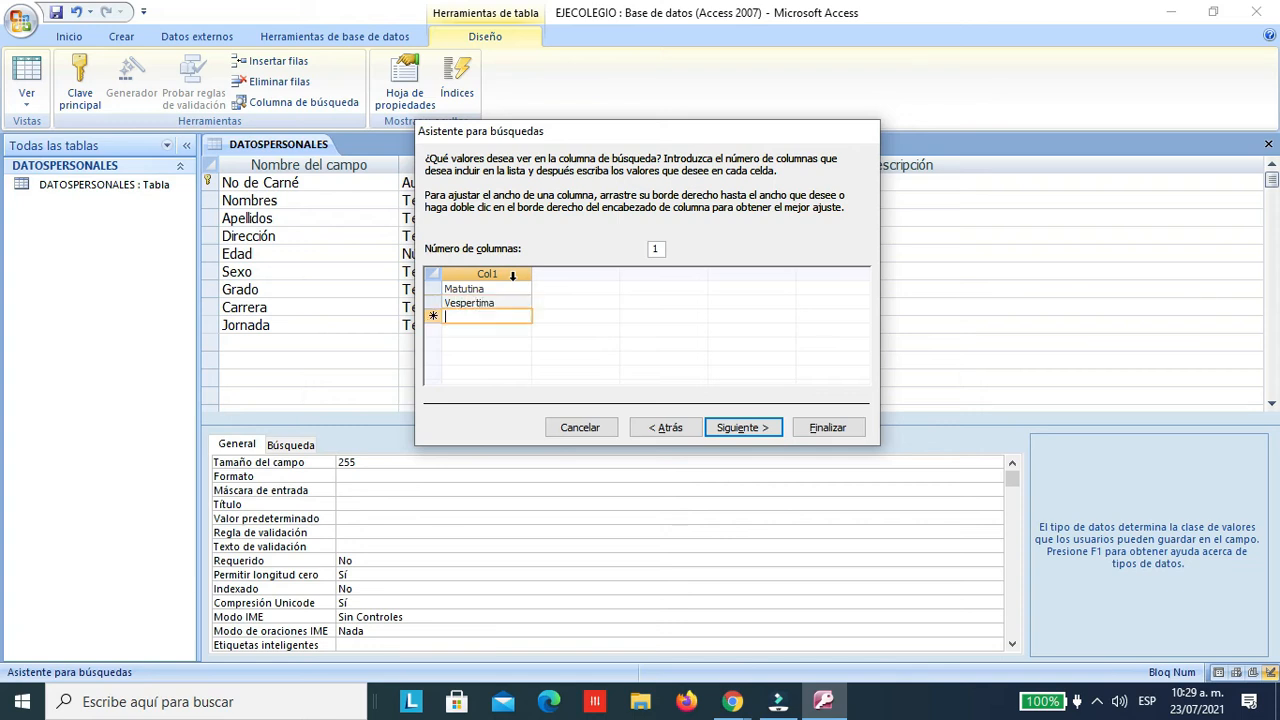
Step: Add "Plan Fin de Semana" as the third value of the Jornada lookup list
text(Plan Fin de)
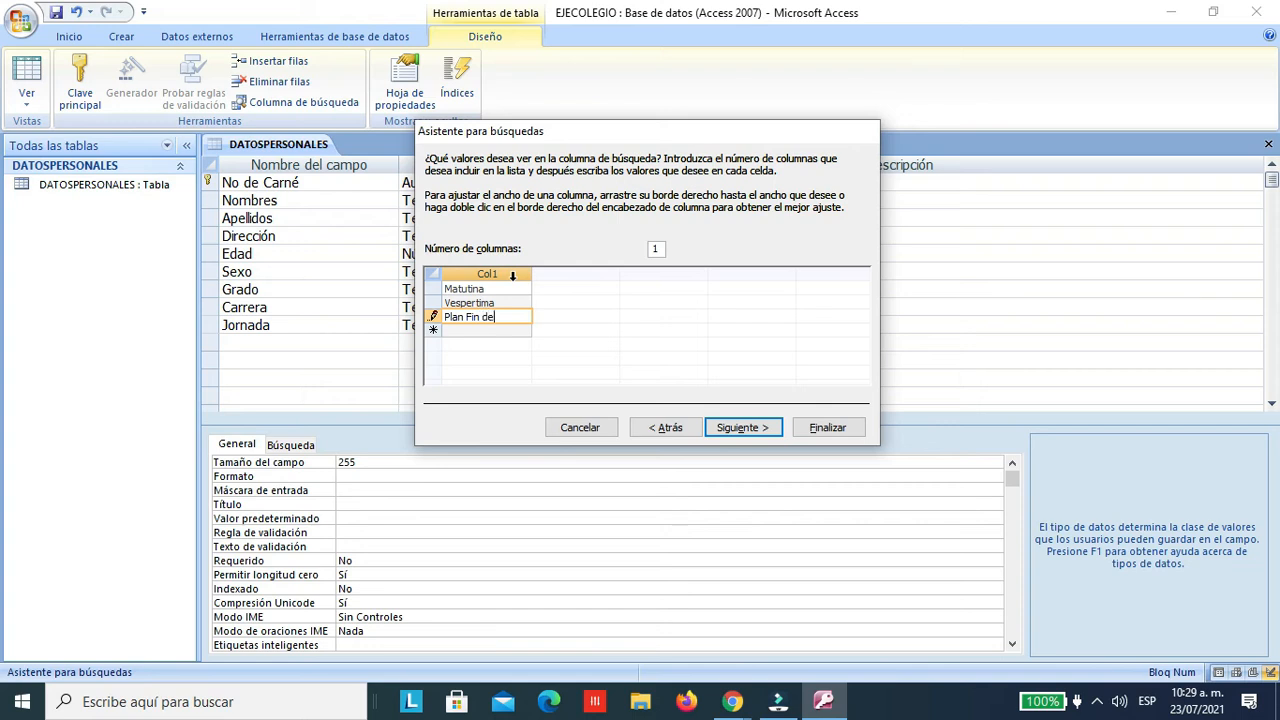
key(Up)
text(se)
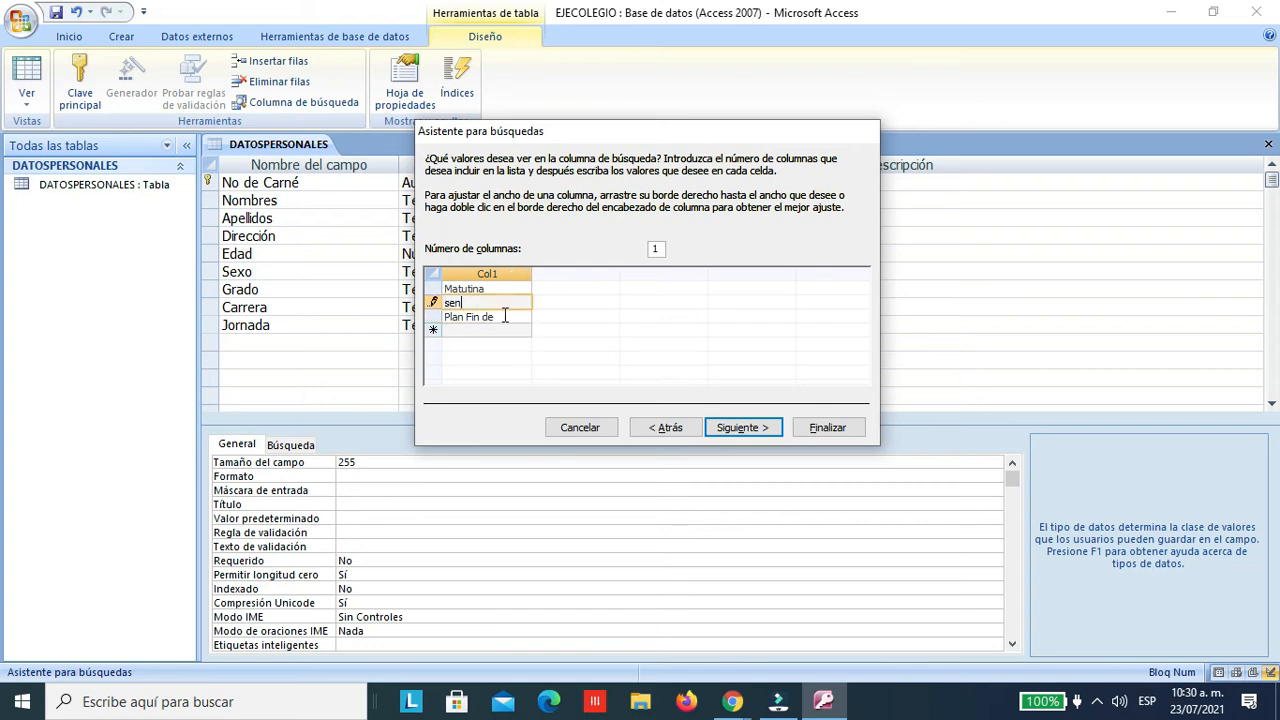
double_click(452, 303)
click(502, 318)
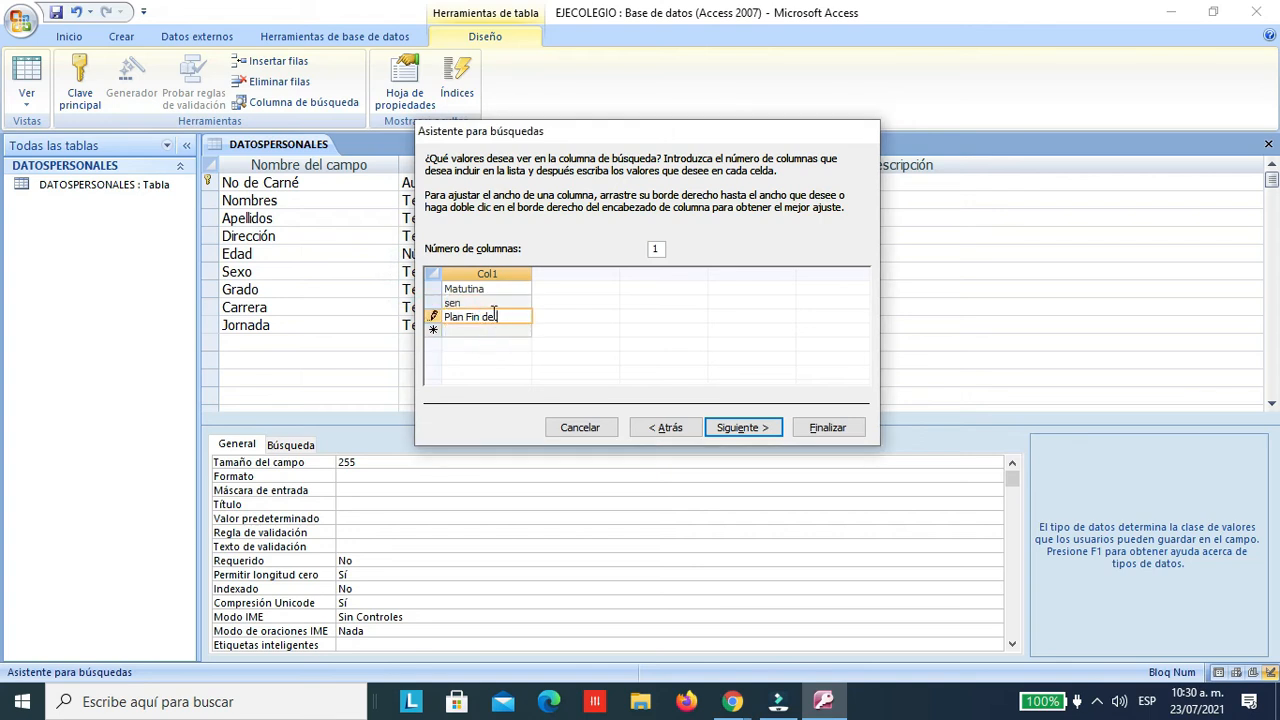
text(Semana)
Step: Replace the second Jornada value with "Vespertina" and finish the lookup, allowing multiple values
click(487, 300)
double_click(466, 300)
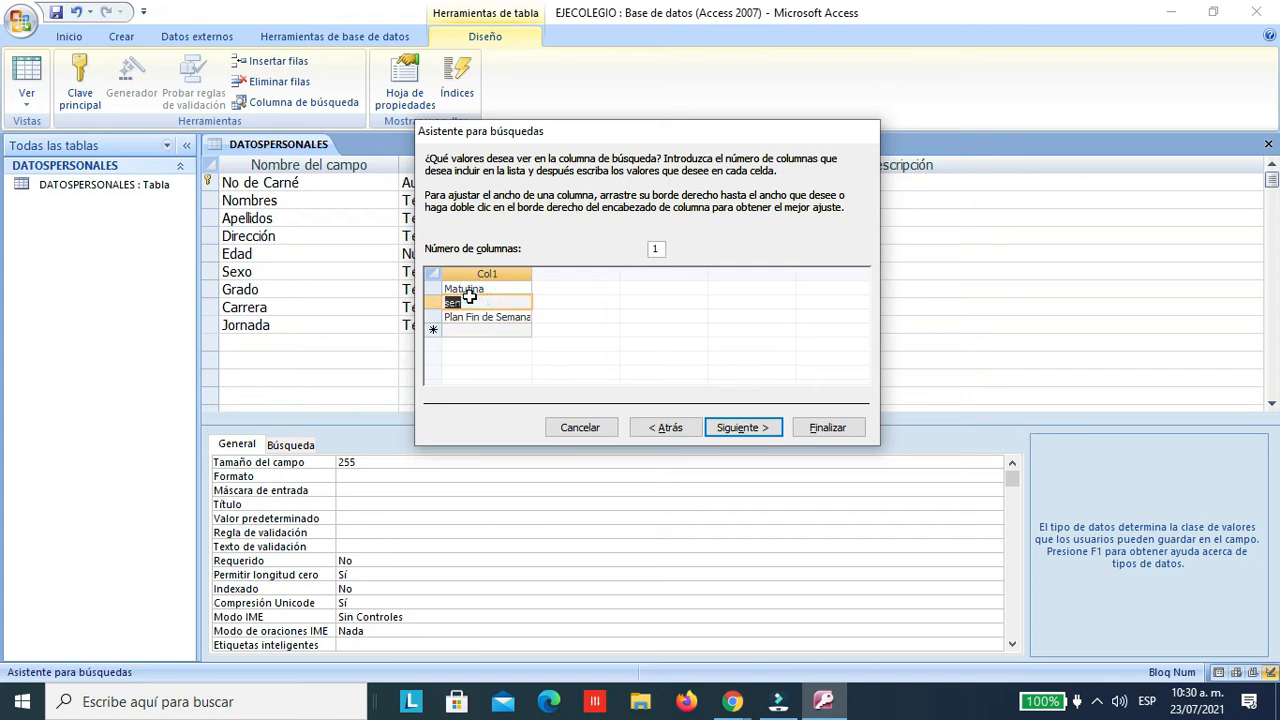
text(Vespertina)
click(720, 426)
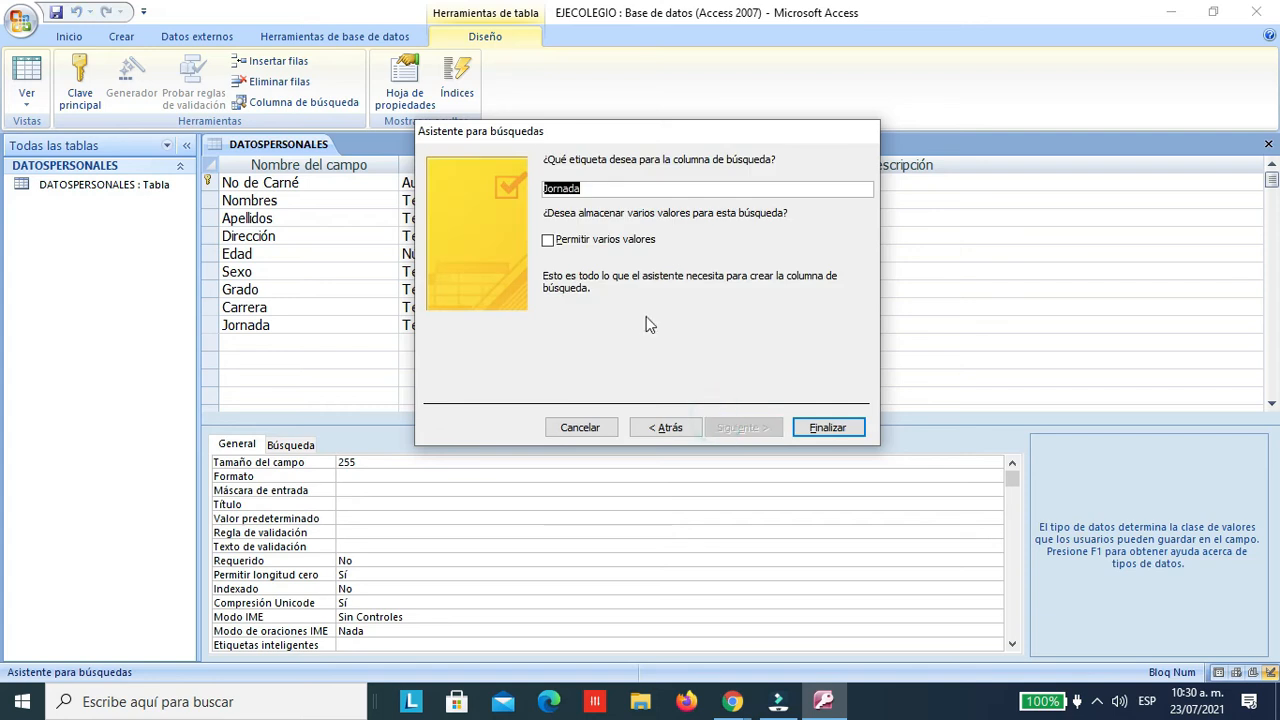
click(638, 240)
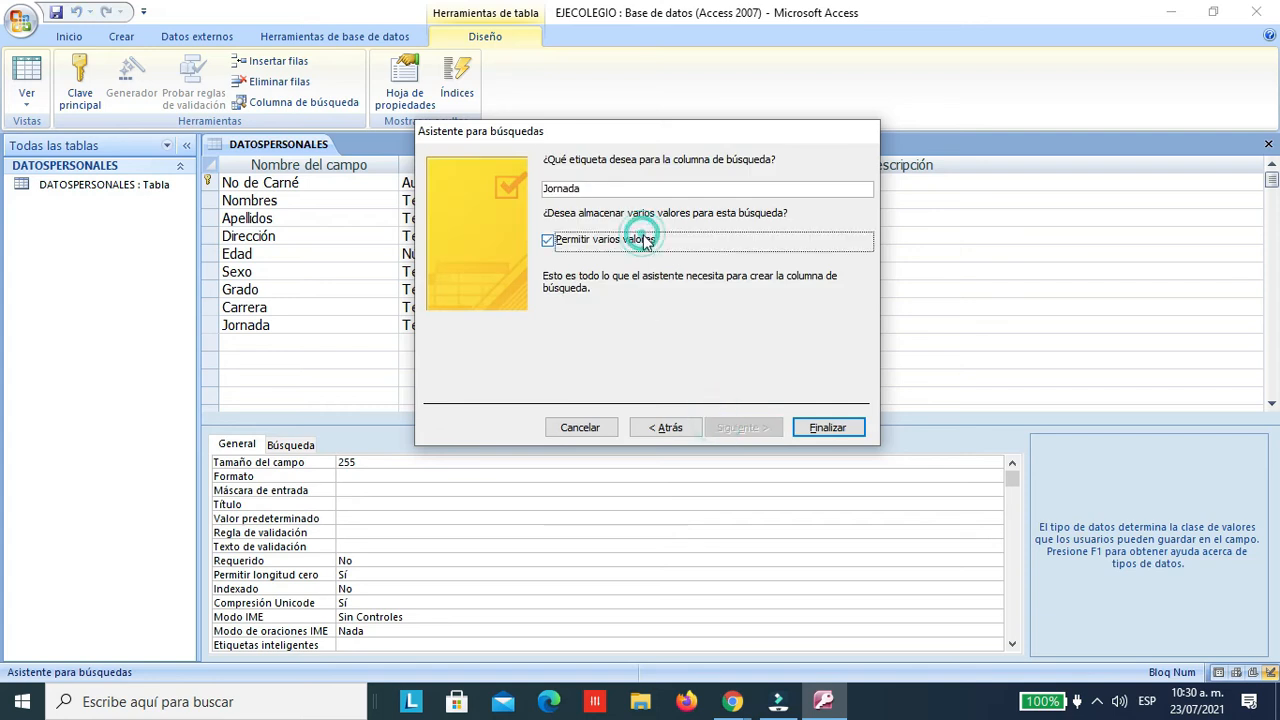
click(826, 428)
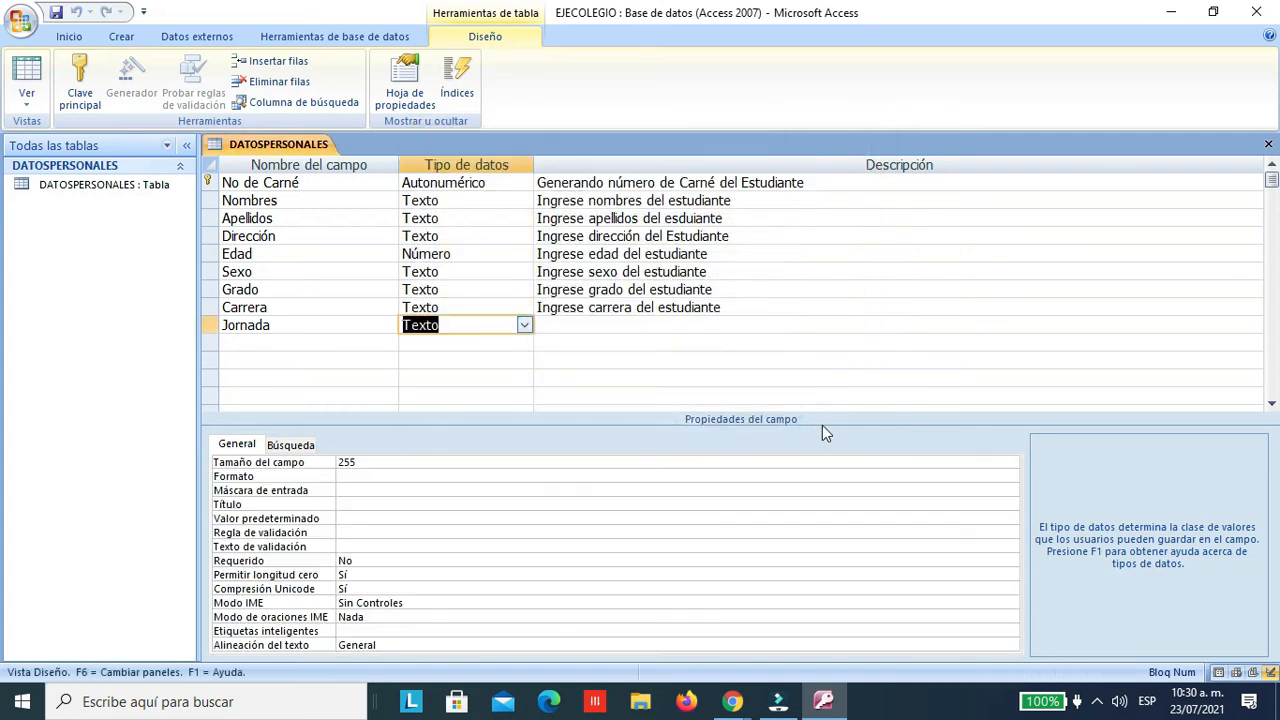
Step: Describe the Jornada field as "Ingrese Jornada del estudiante"
click(612, 327)
text(In)
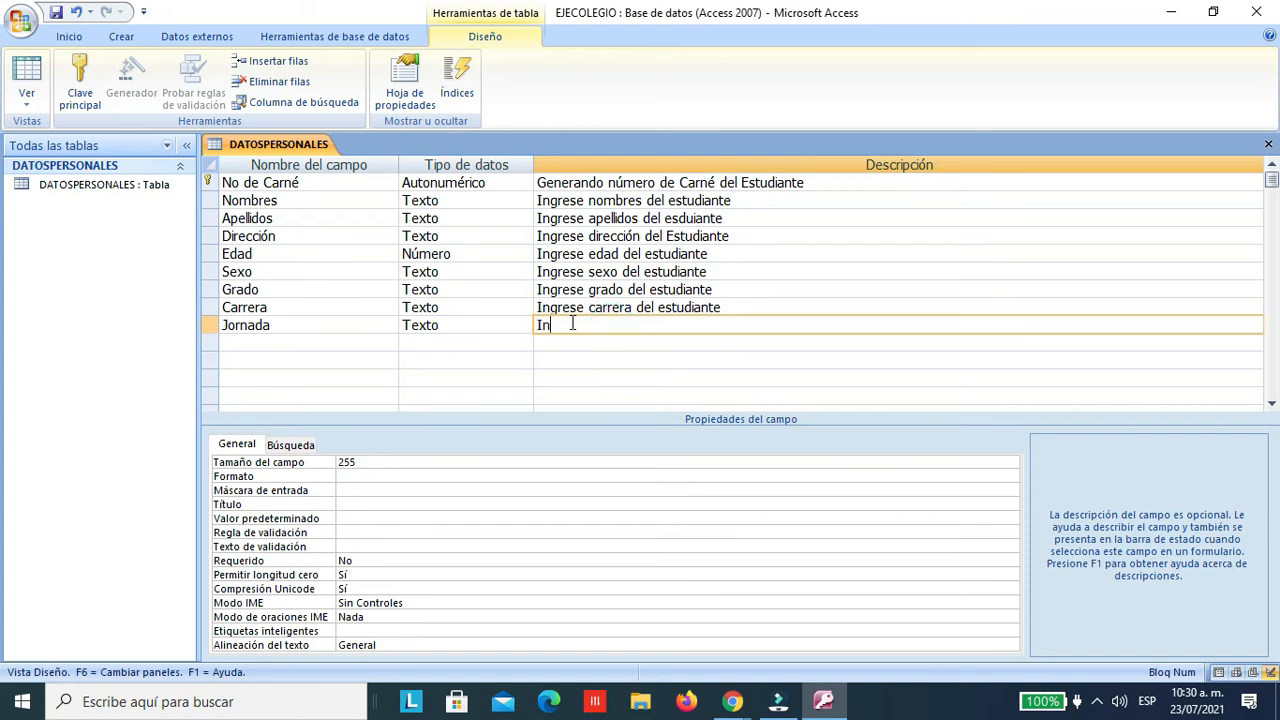
text(grese )
text(Jornada de)
text(l estduai)
key(BackSpace)
key(BackSpace)
text(udiante)
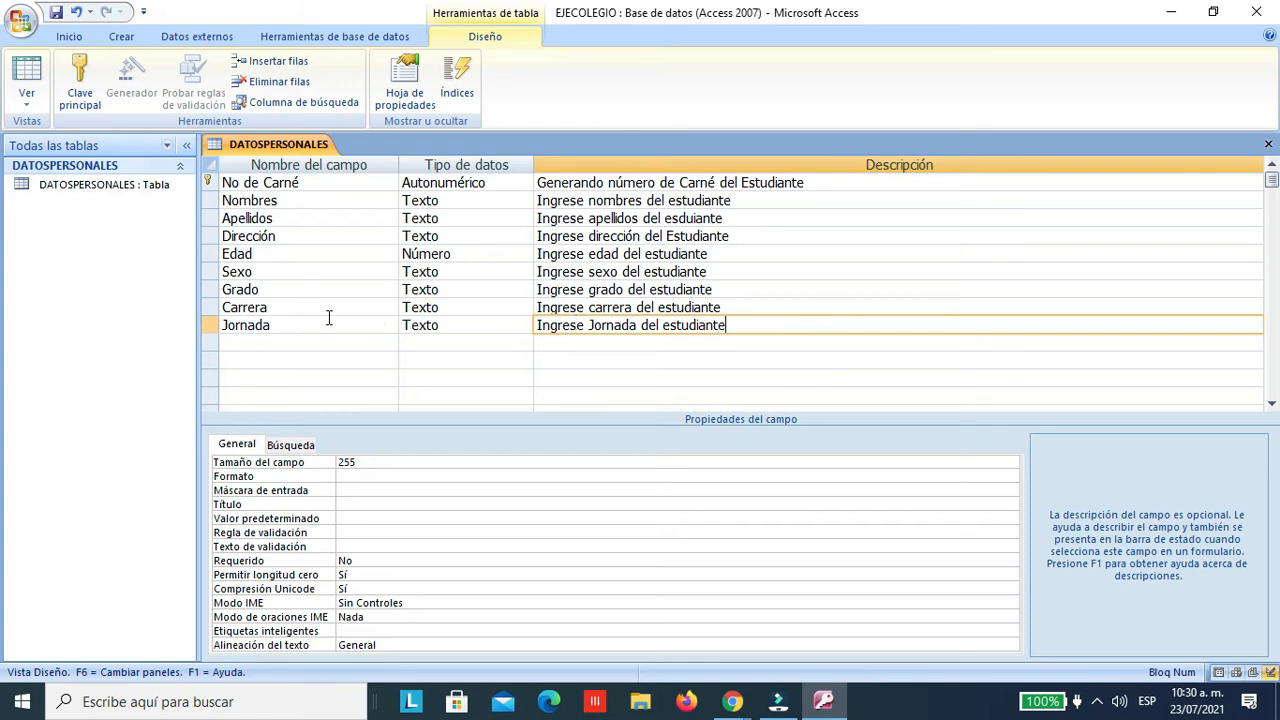
Step: Add a Ciclo Escolar field below Jornada with the data type Texto
click(334, 343)
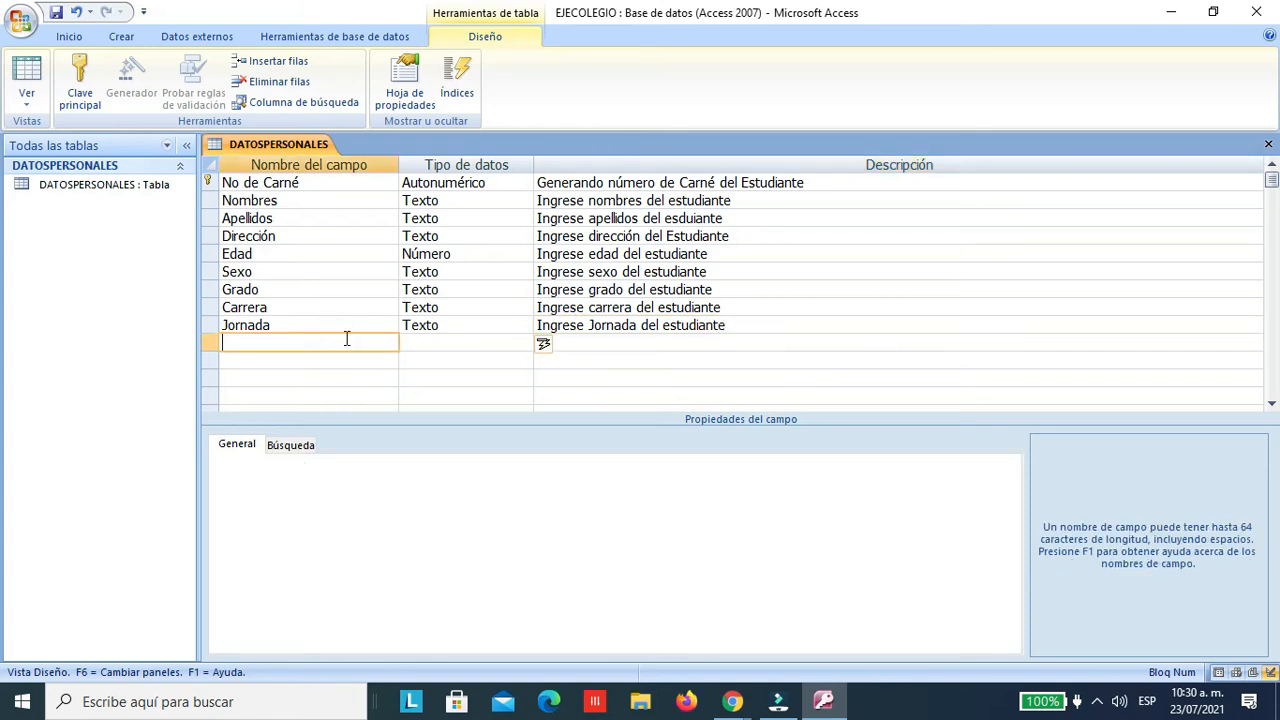
text(Cl)
text(clo Escolar)
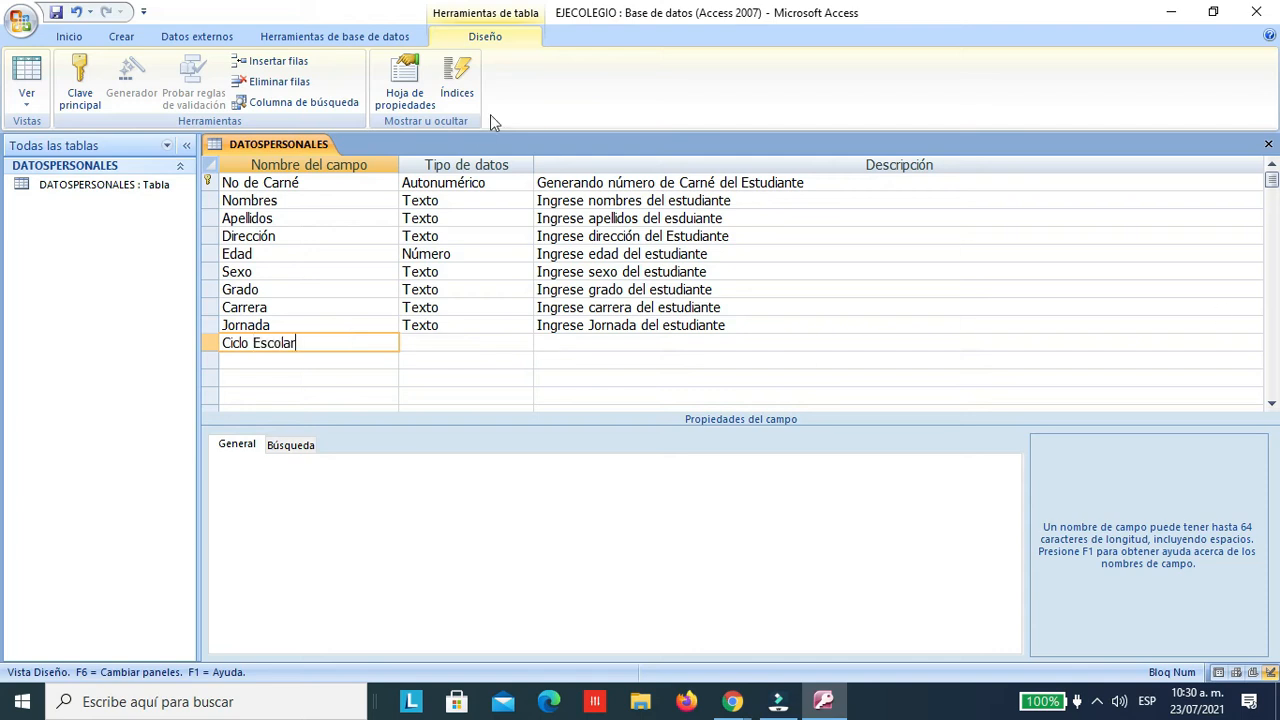
click(521, 344)
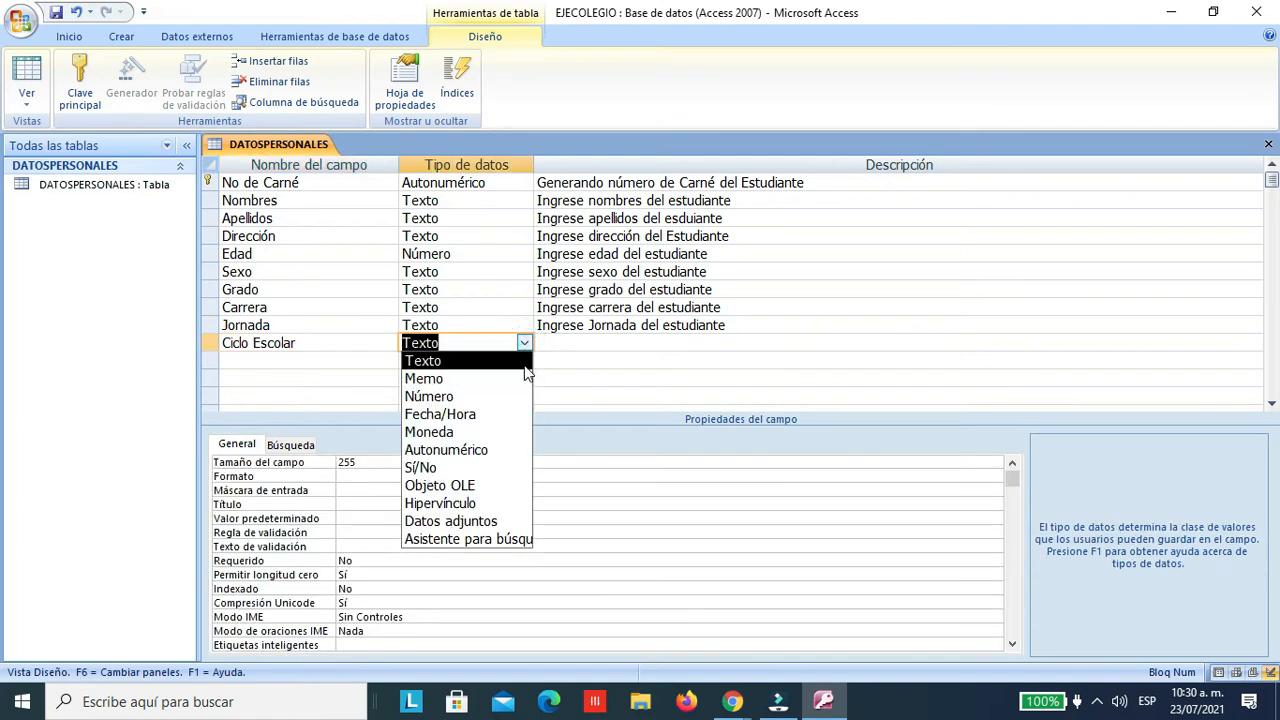
click(520, 357)
Step: Start the lookup wizard for the Ciclo Escolar field, choosing to enter the list values manually
click(520, 344)
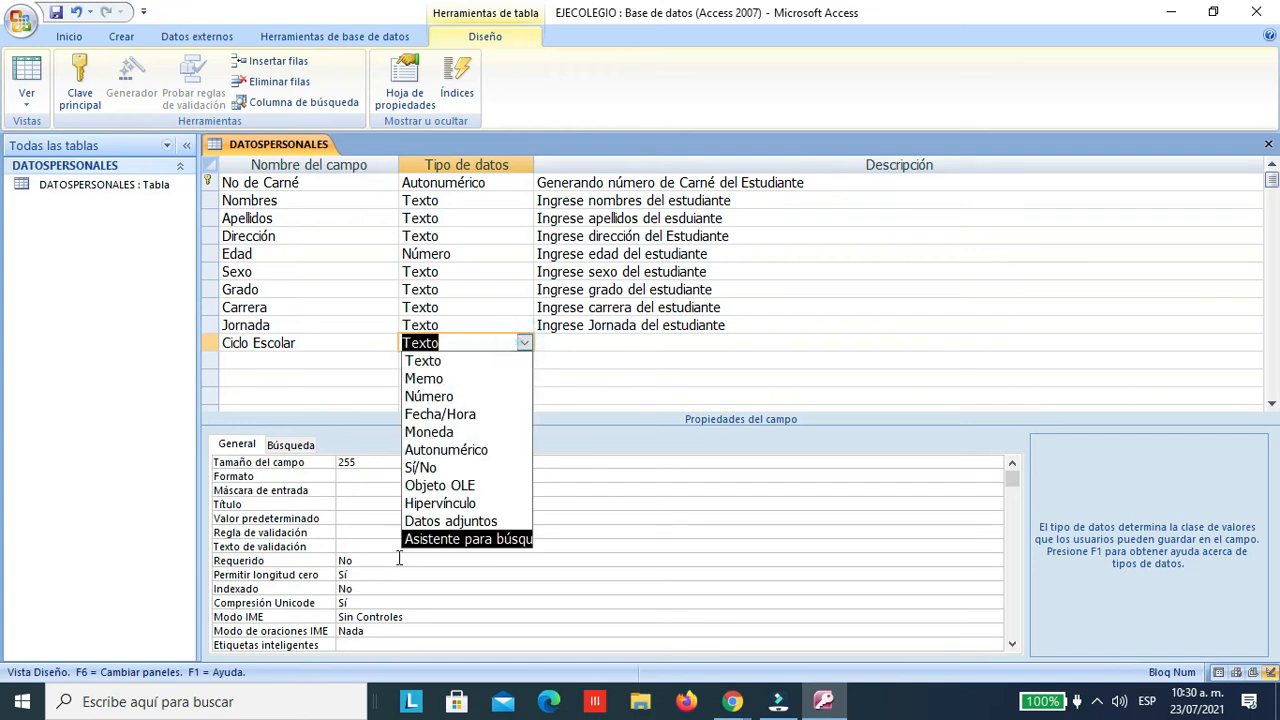
click(435, 540)
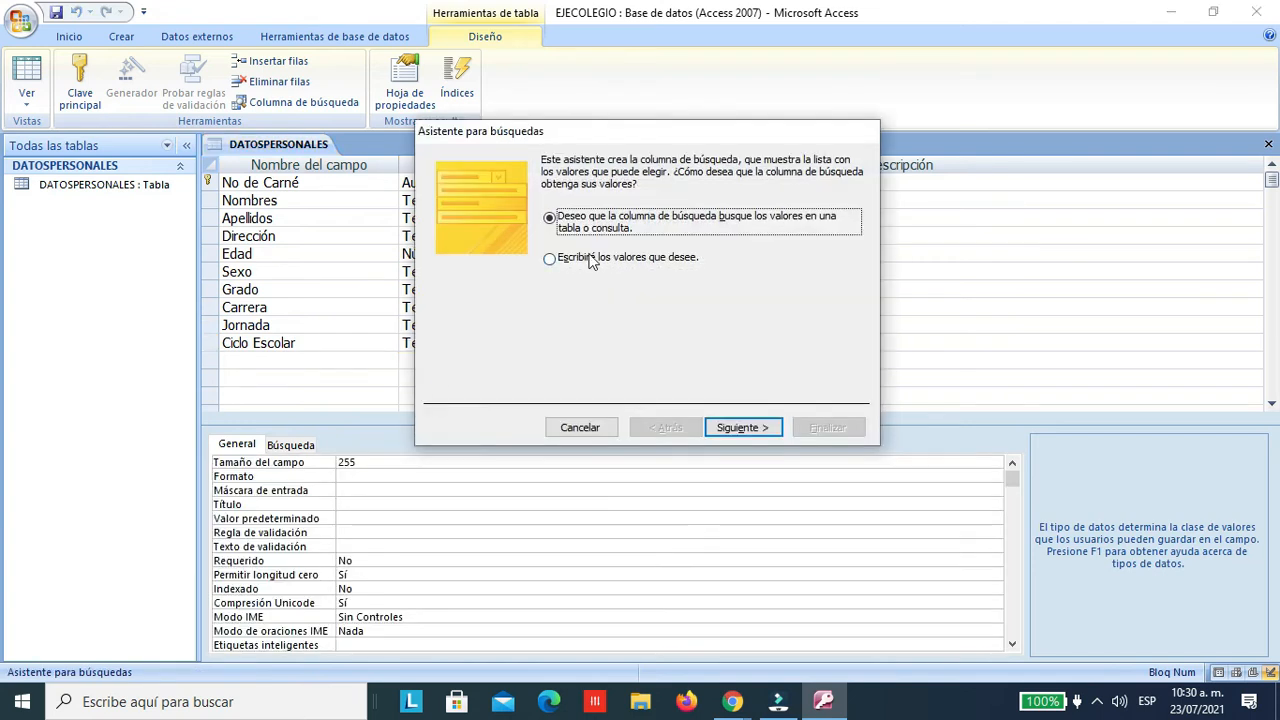
click(558, 259)
click(760, 430)
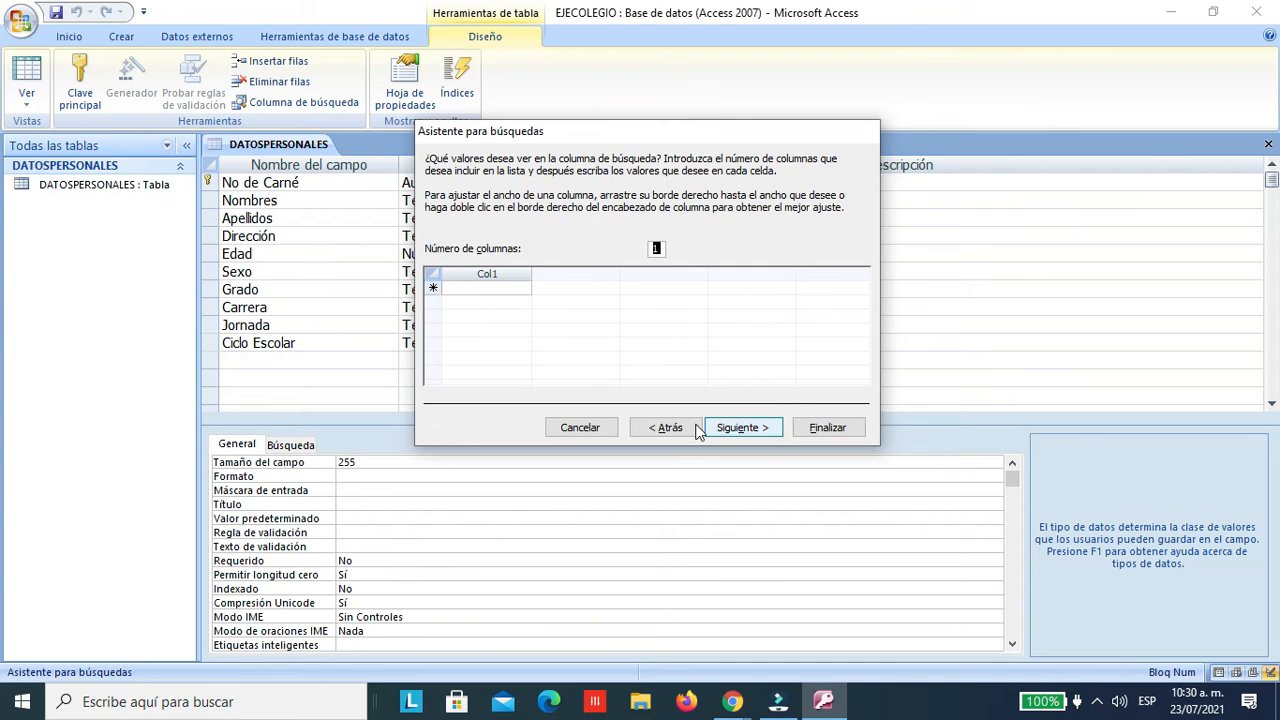
Step: Enter 2021, 2022 and 2023 as the Ciclo Escolar values and finish the lookup, allowing multiple values
click(488, 287)
text(2021)
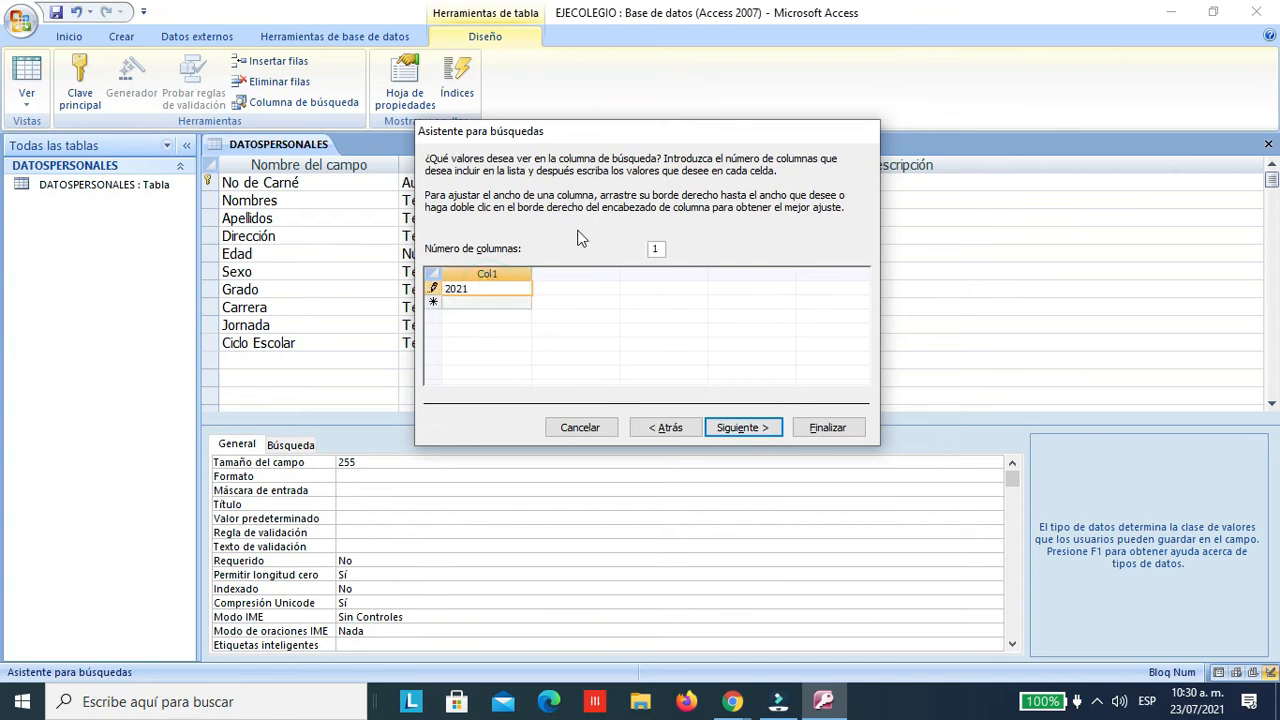
click(486, 301)
text(2022)
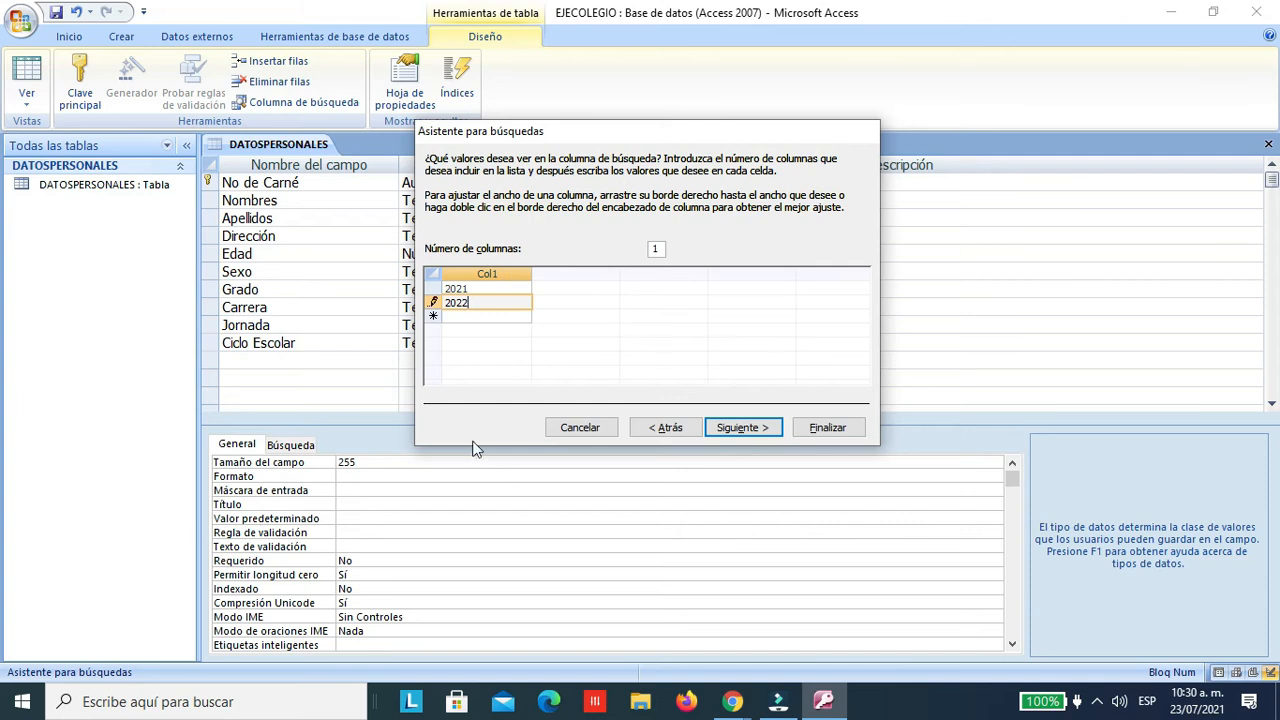
click(459, 315)
text(2023)
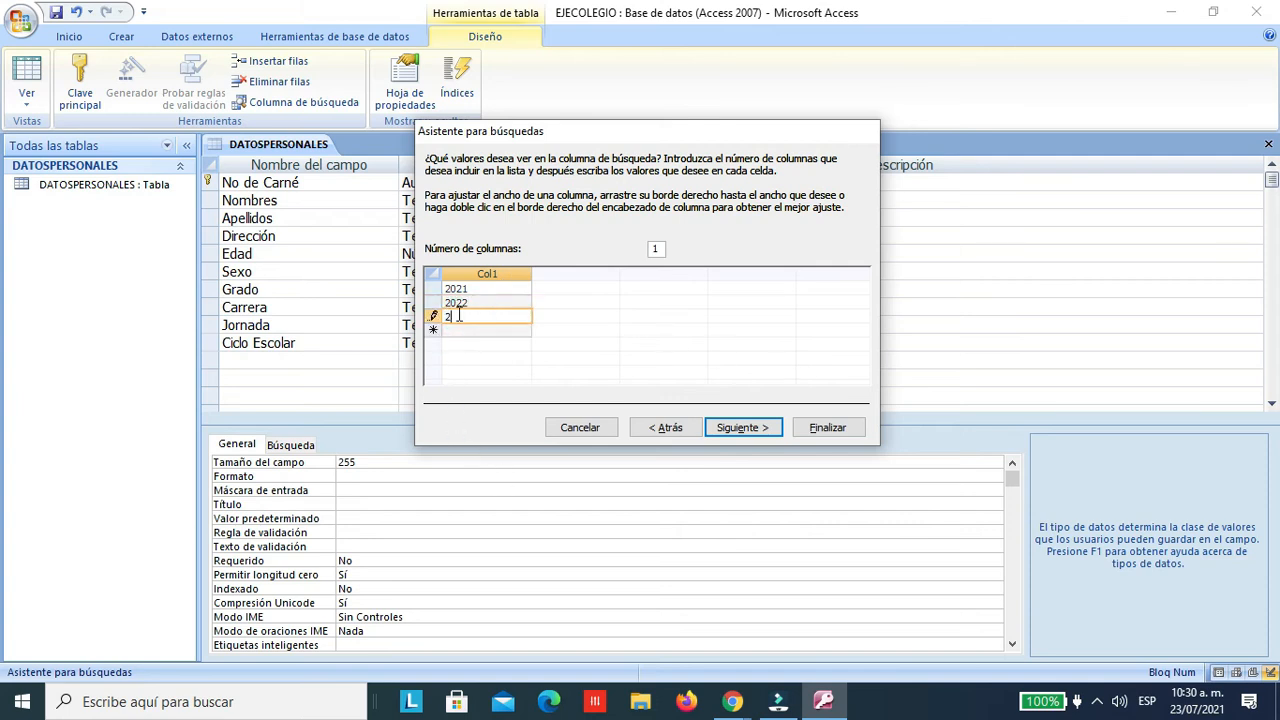
click(748, 428)
click(613, 240)
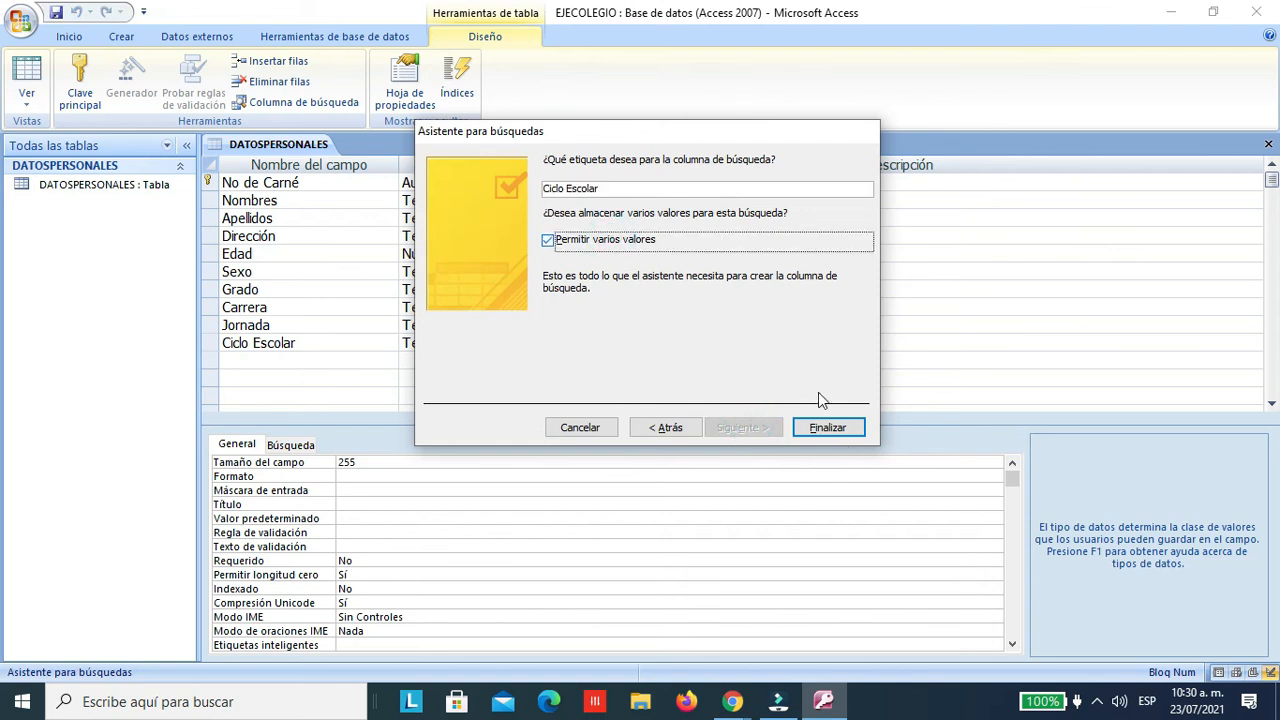
click(826, 427)
Step: Describe the Ciclo Escolar field as "Ingrese Ciclo escolar" and save the table
click(577, 348)
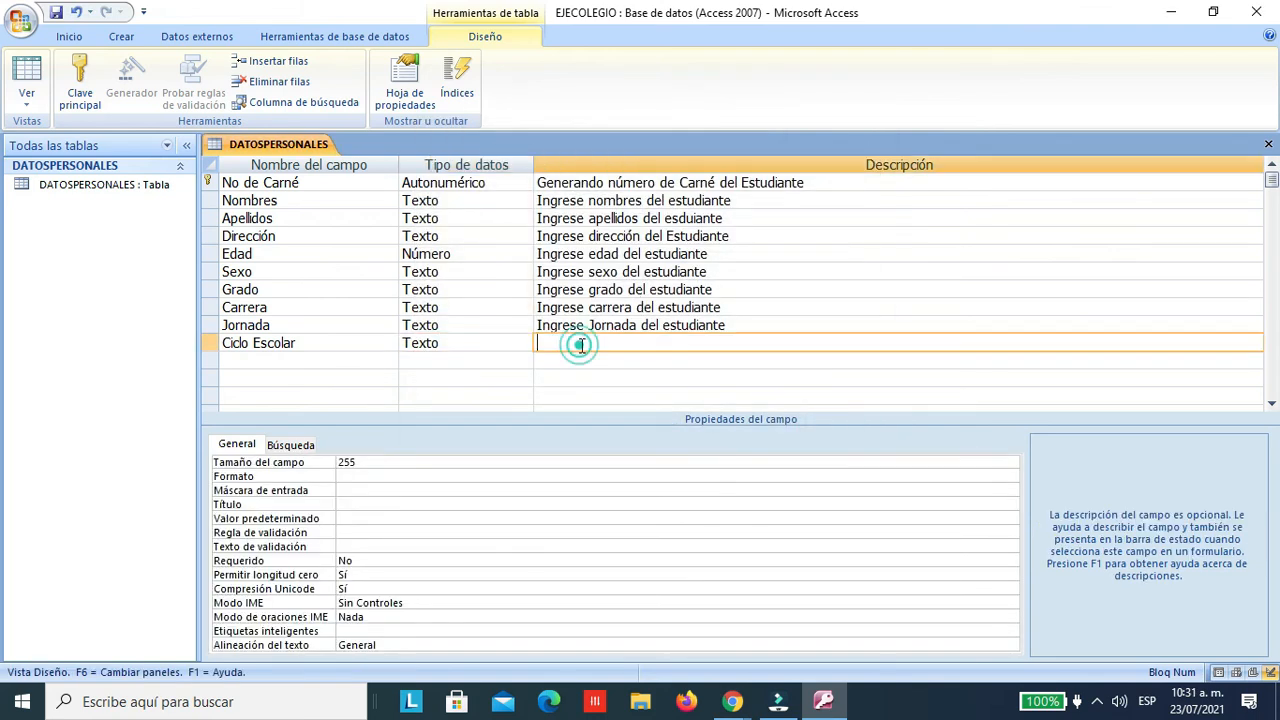
text(Ingrese )
text(Ciclo)
text( escpña)
key(BackSpace)
key(BackSpace)
key(BackSpace)
text(cpñ)
key(BackSpace)
key(BackSpace)
text(olar)
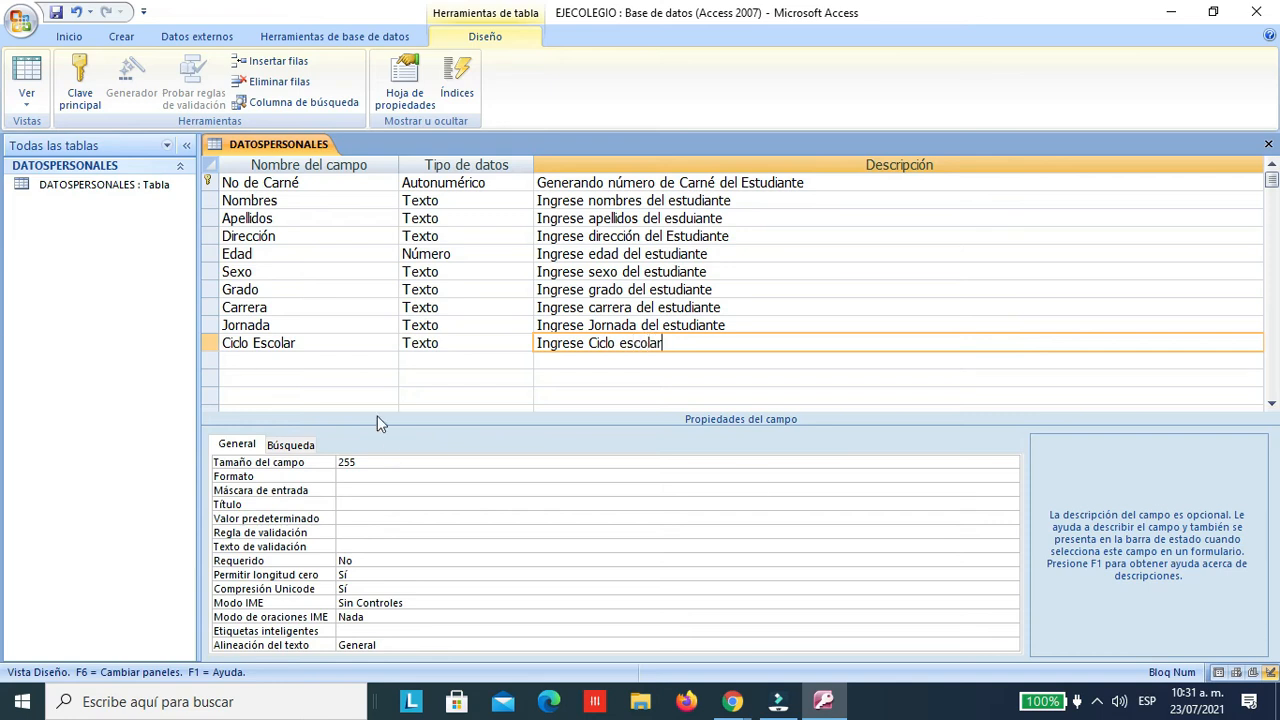
click(57, 13)
Step: Capitalize the last word of the Ciclo Escolar description so it reads "Ingrese Ciclo Escolar"
click(627, 346)
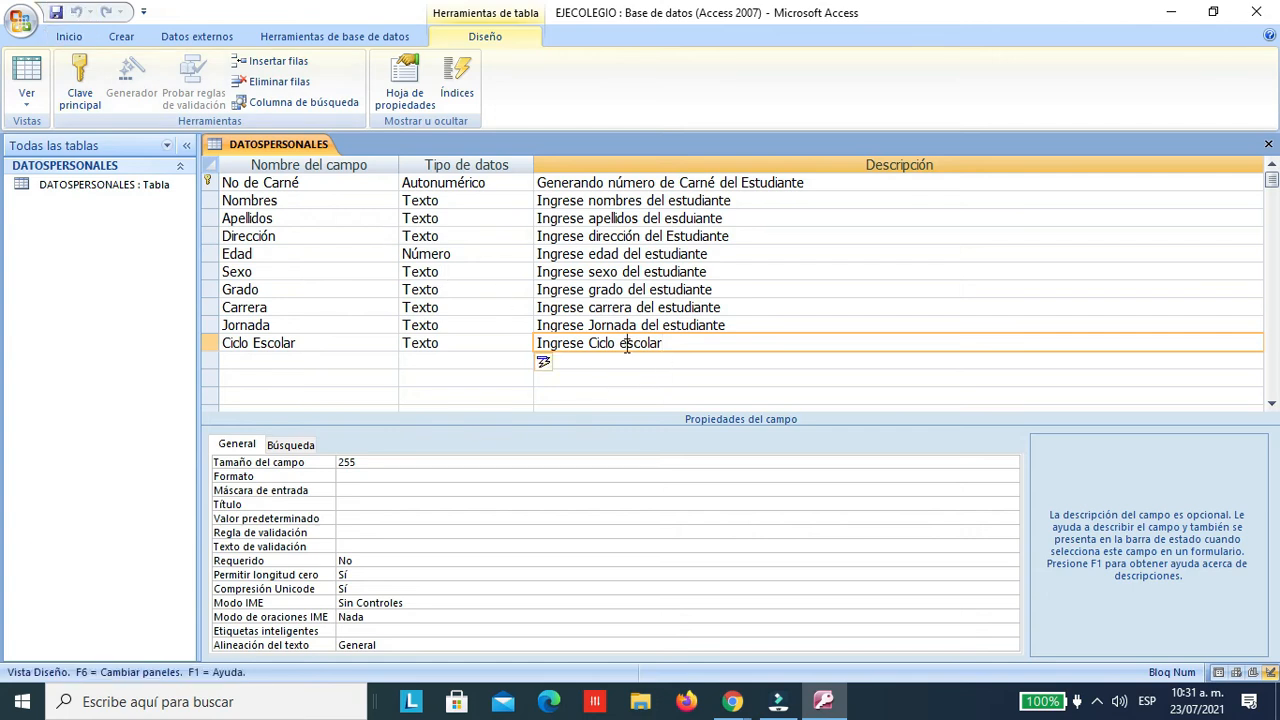
key(BackSpace)
text(E)
click(500, 180)
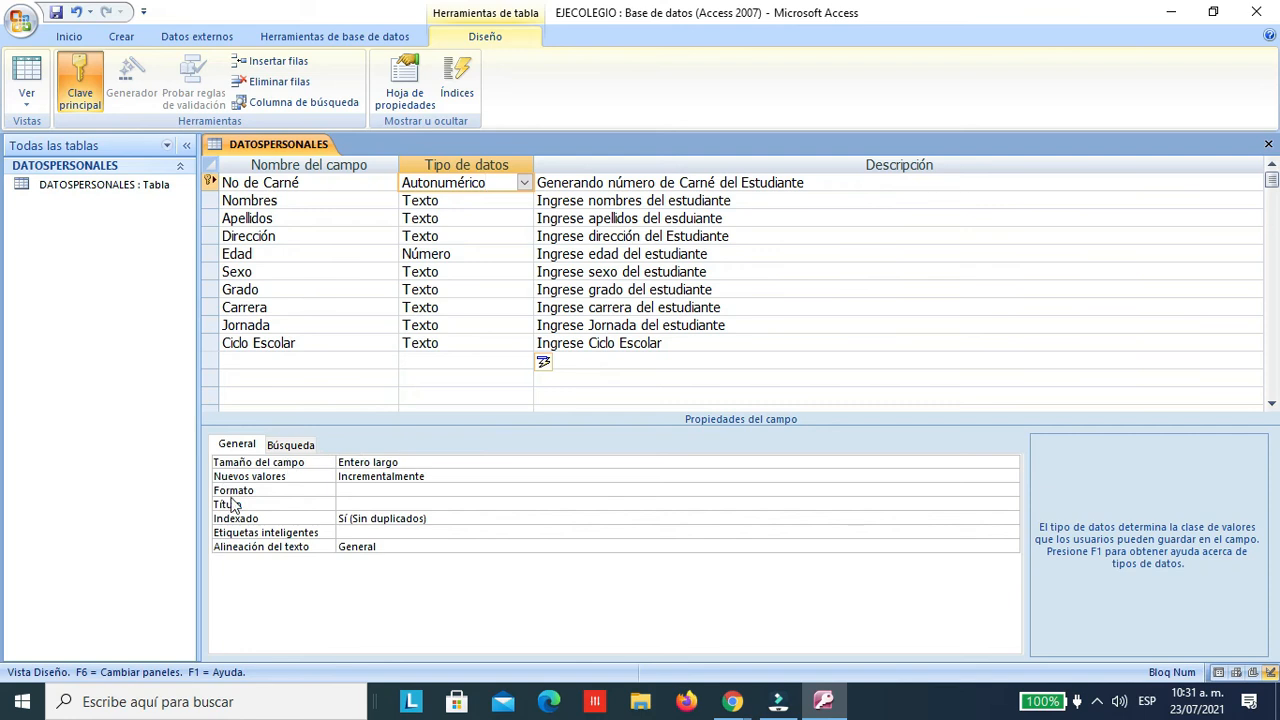
click(650, 180)
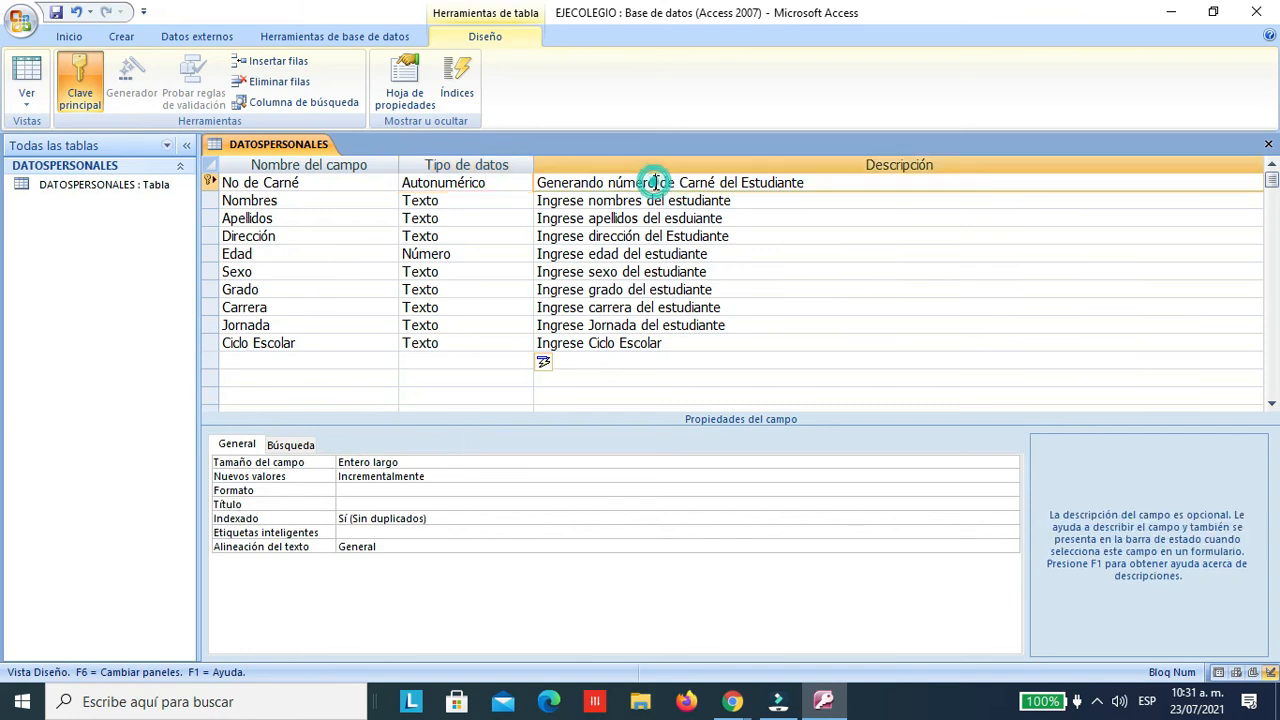
click(444, 208)
click(450, 200)
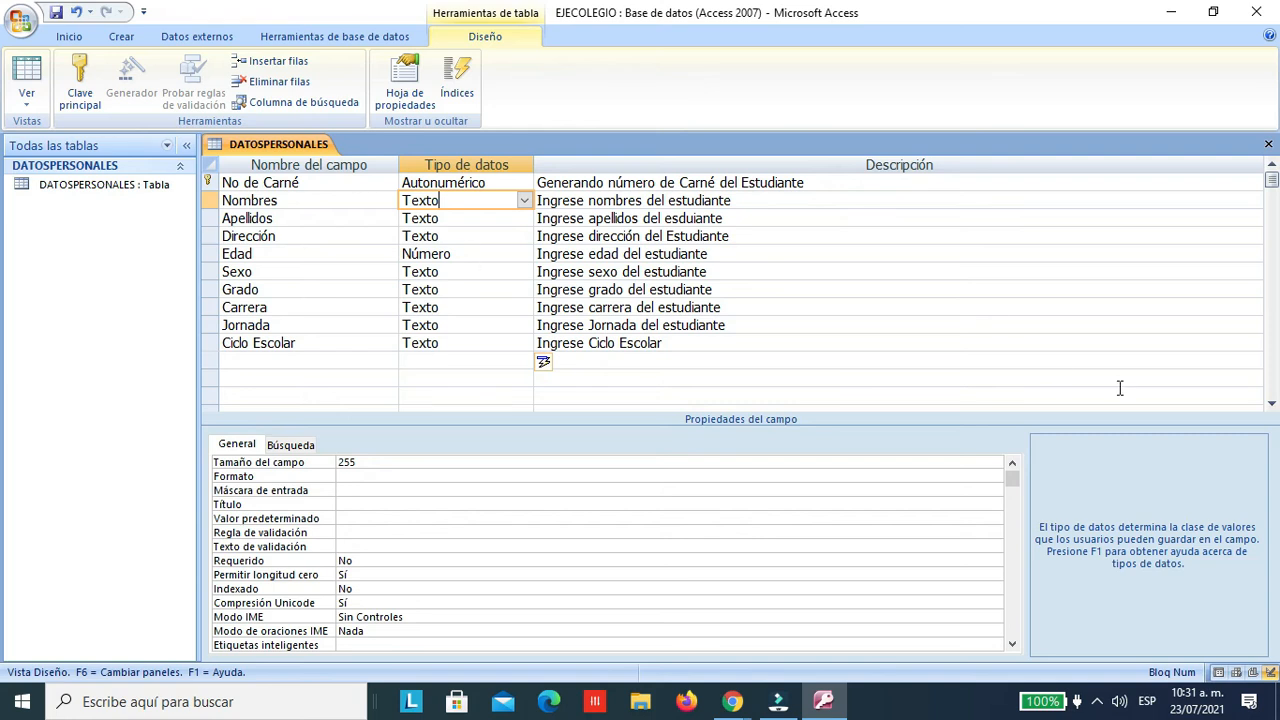
click(867, 268)
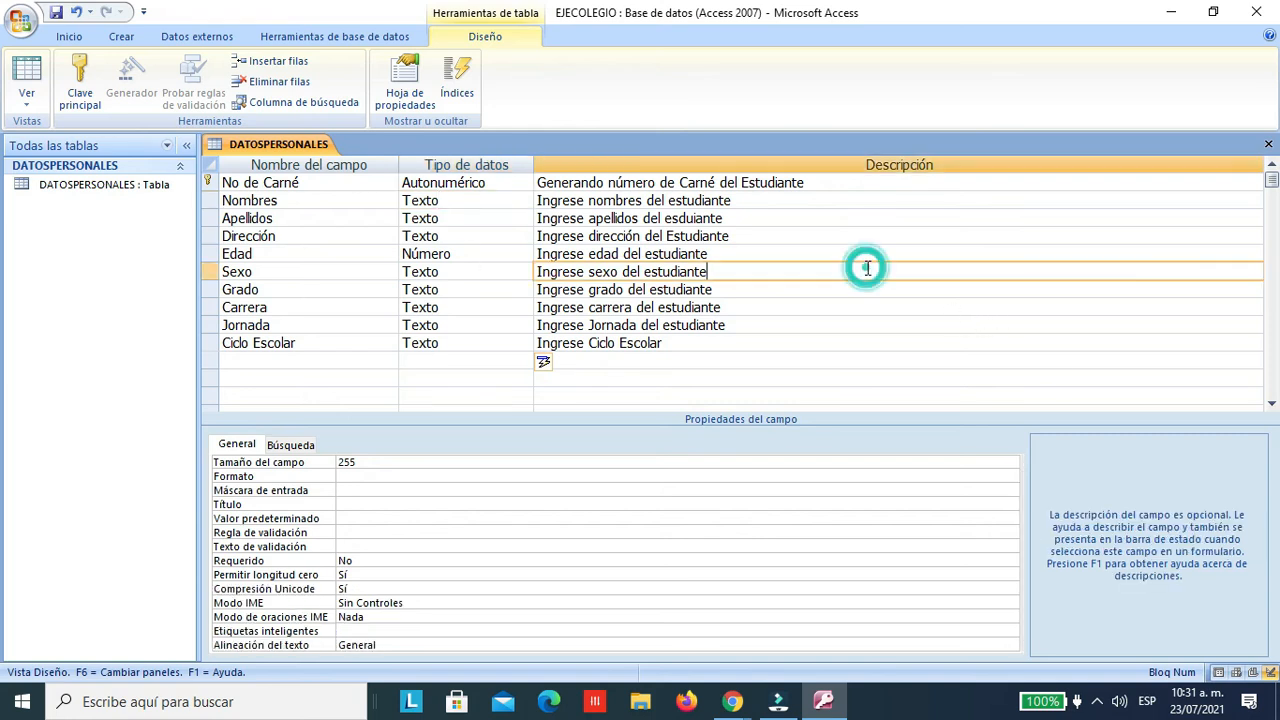
click(1096, 702)
right_click(1082, 664)
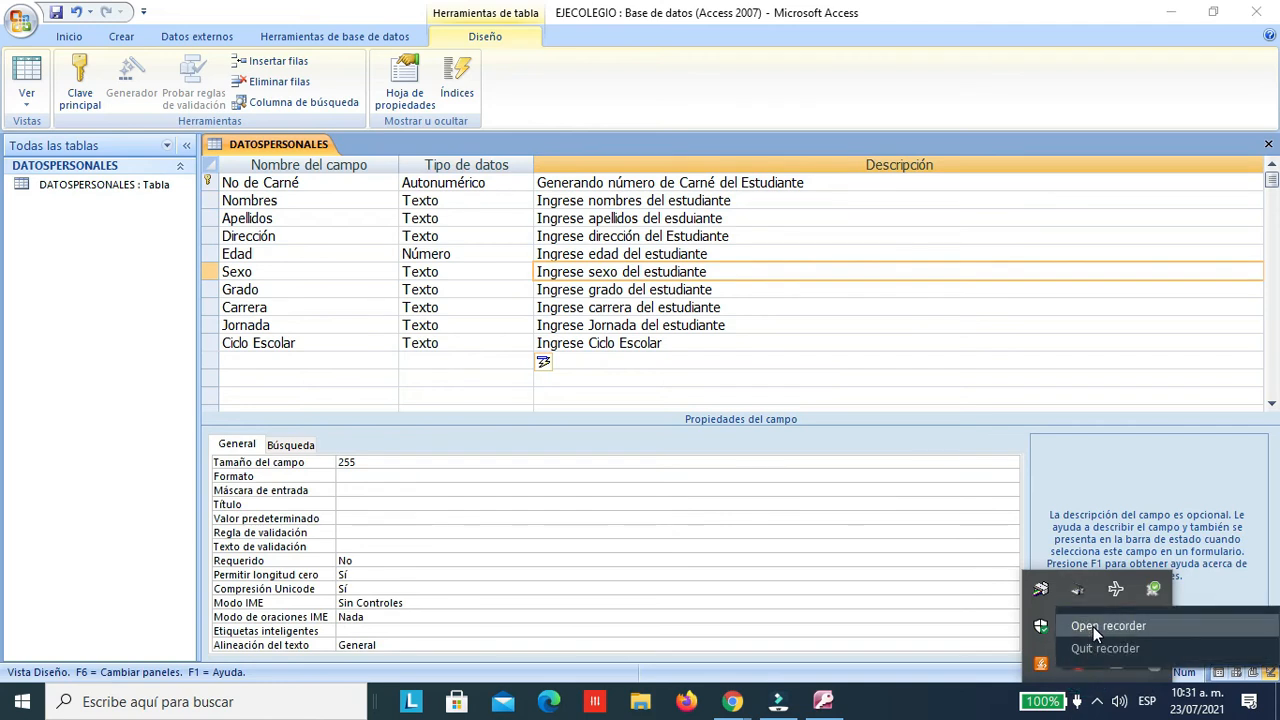
click(1093, 626)
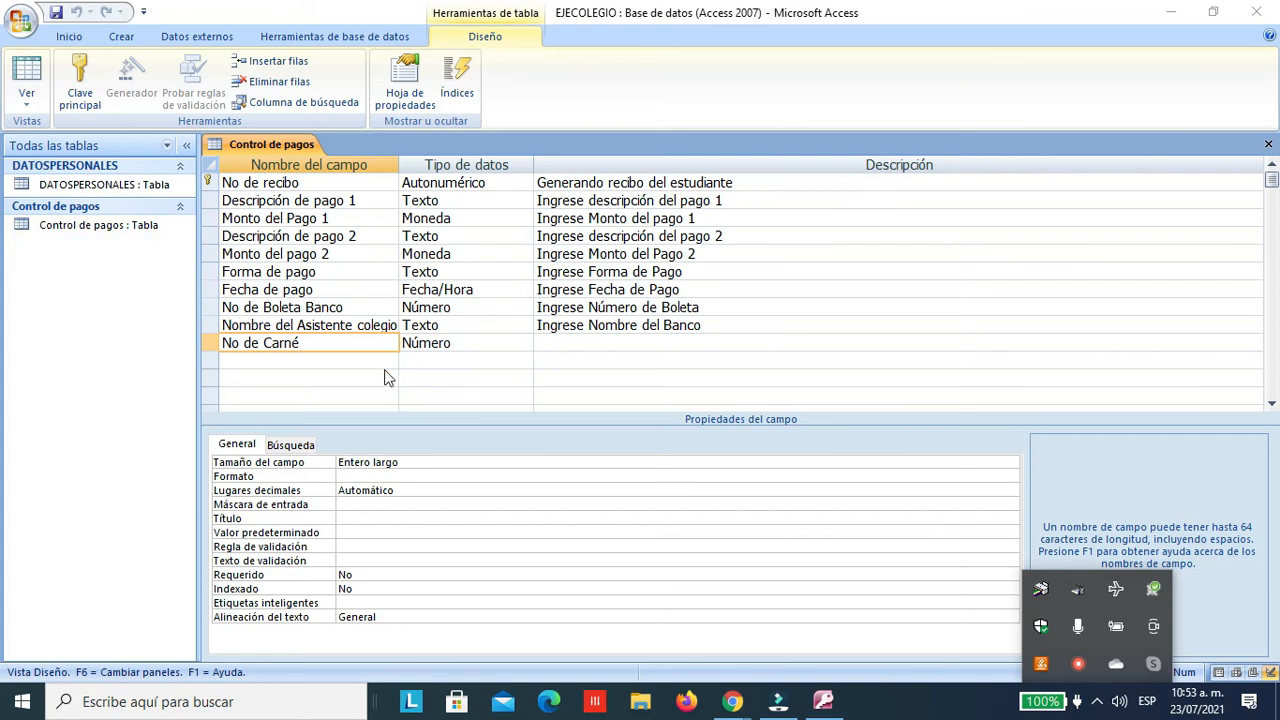
Step: Review the field names, data types and descriptions in the Control de pagos table, from No de recibo through No de Carné
click(778, 285)
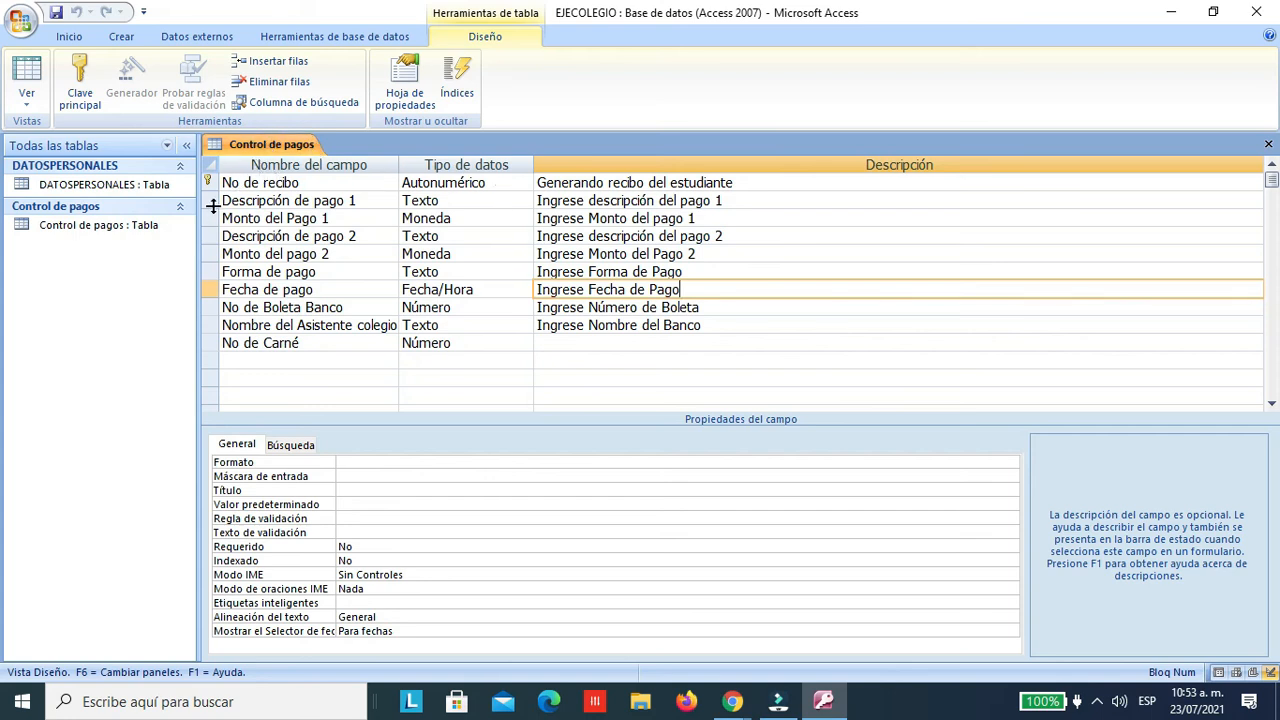
click(279, 190)
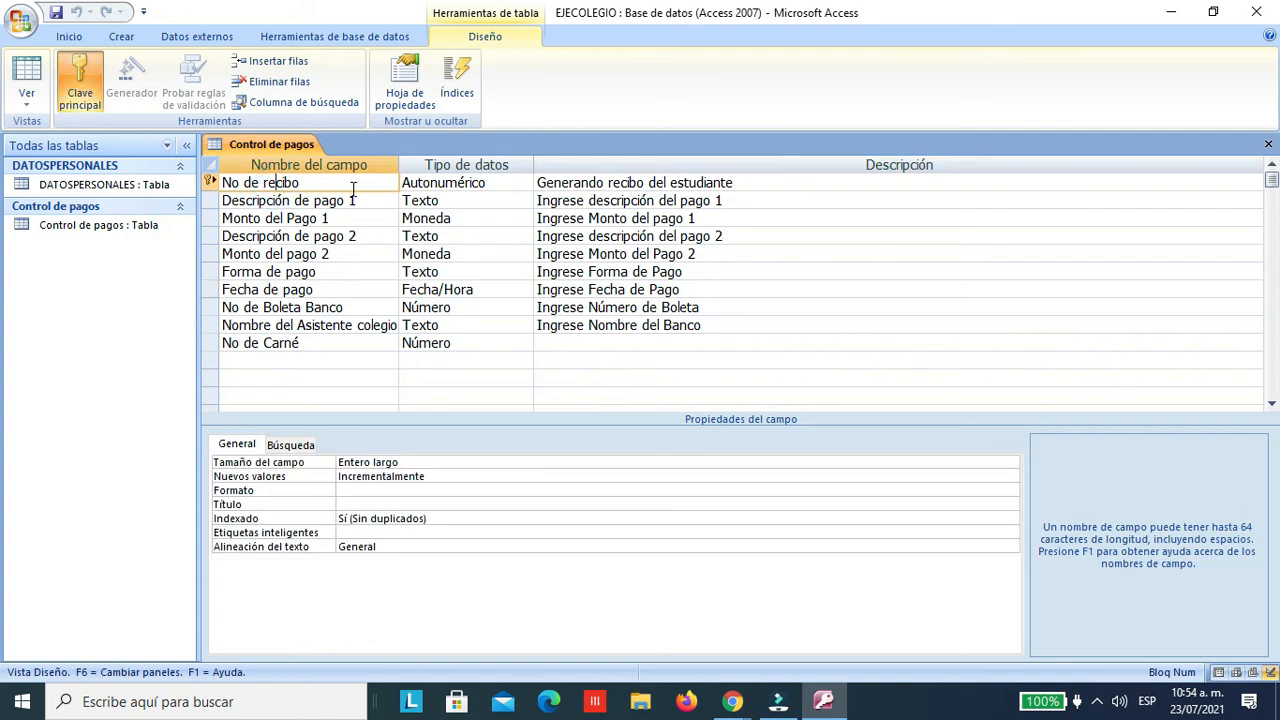
click(484, 183)
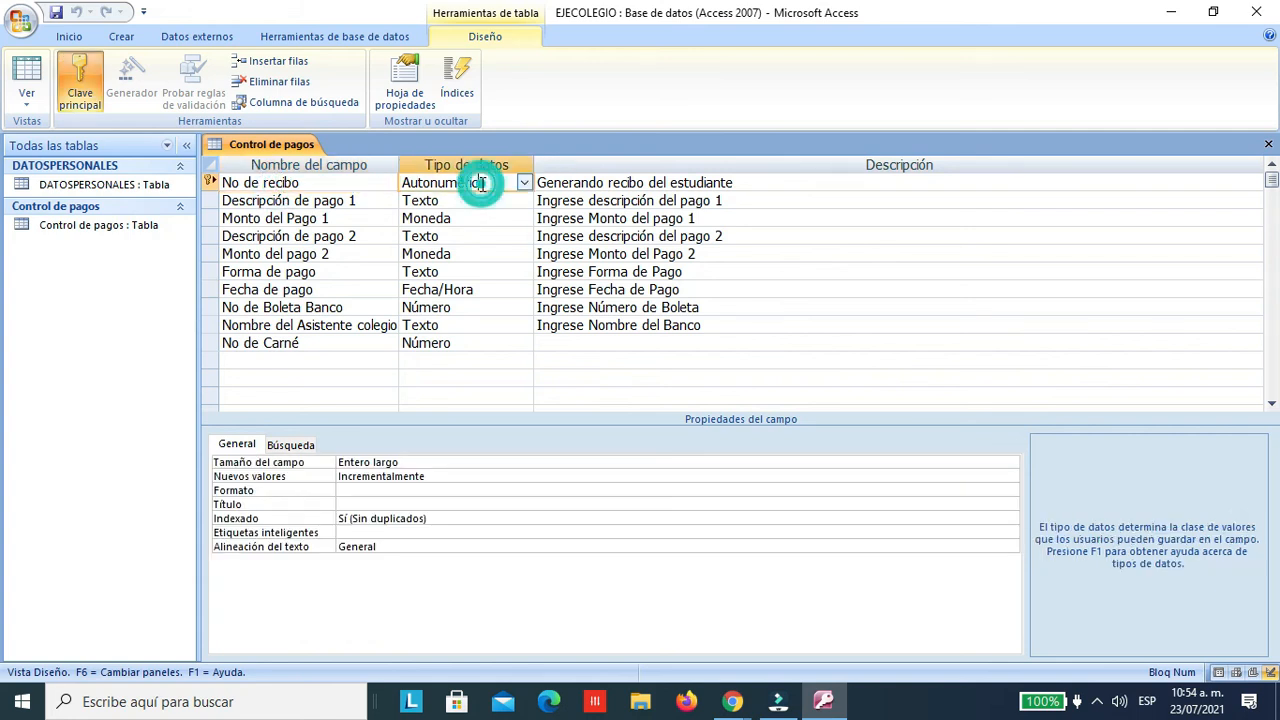
click(567, 182)
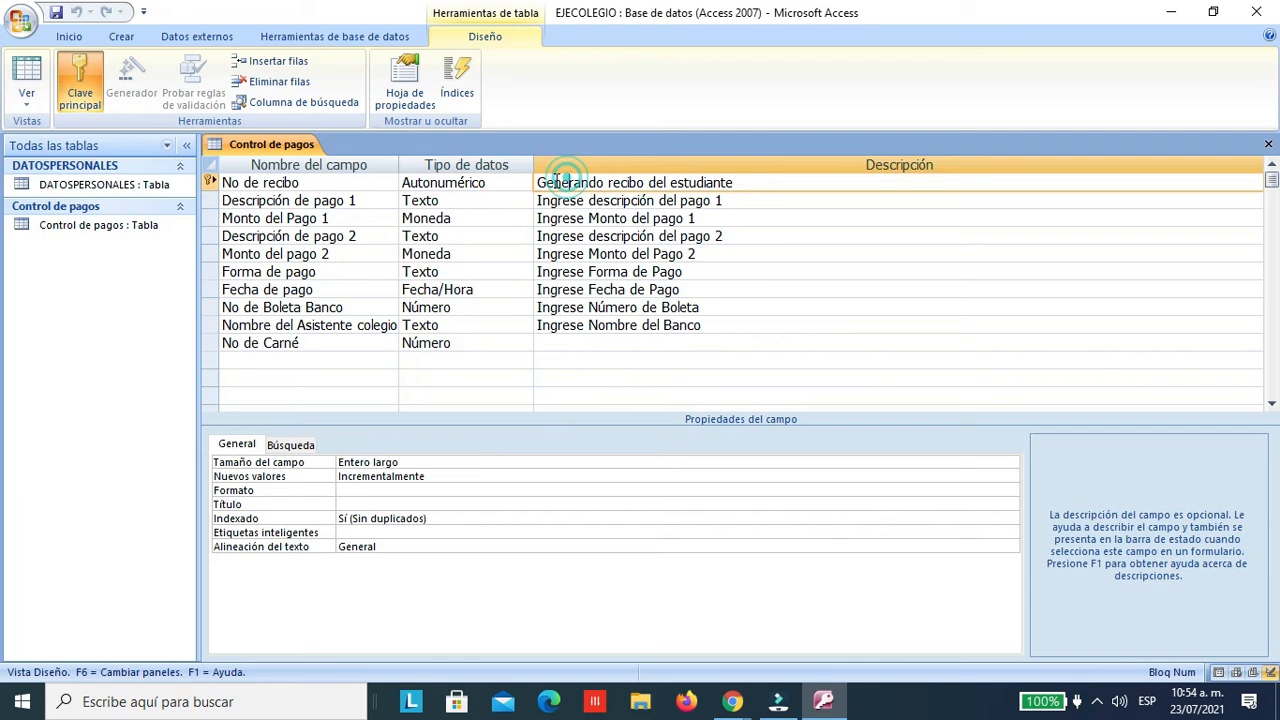
click(336, 196)
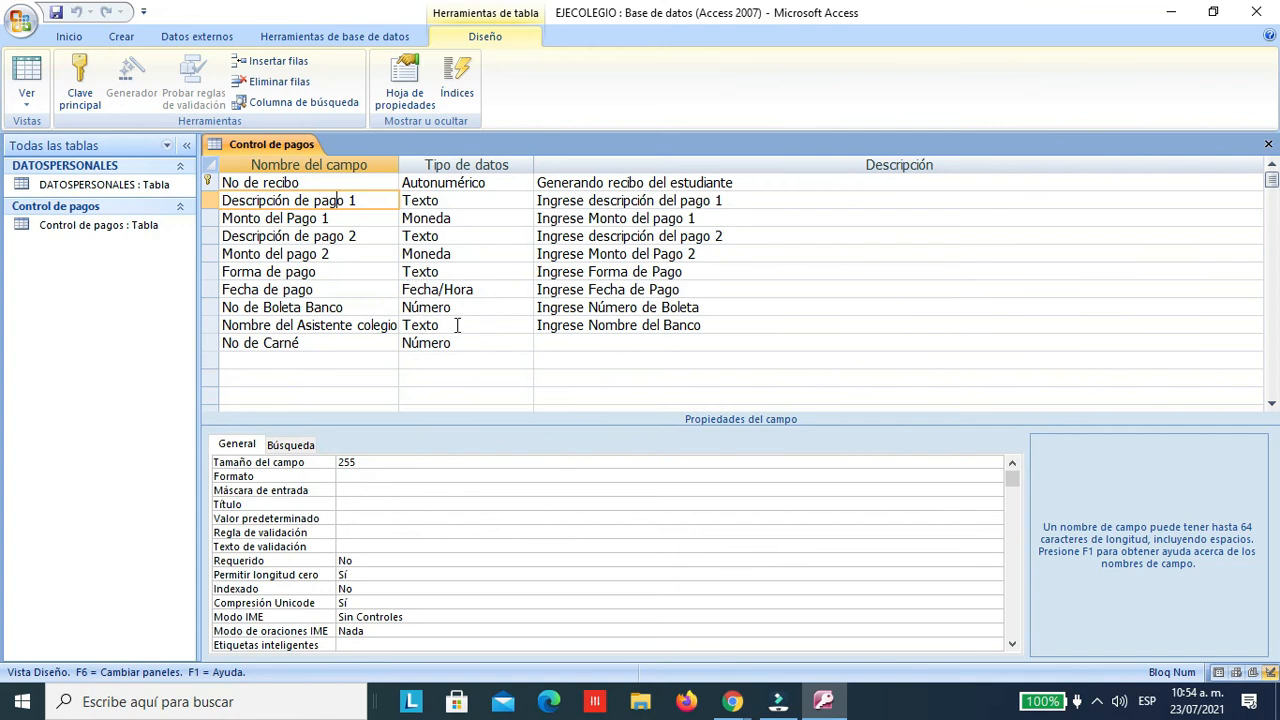
double_click(325, 343)
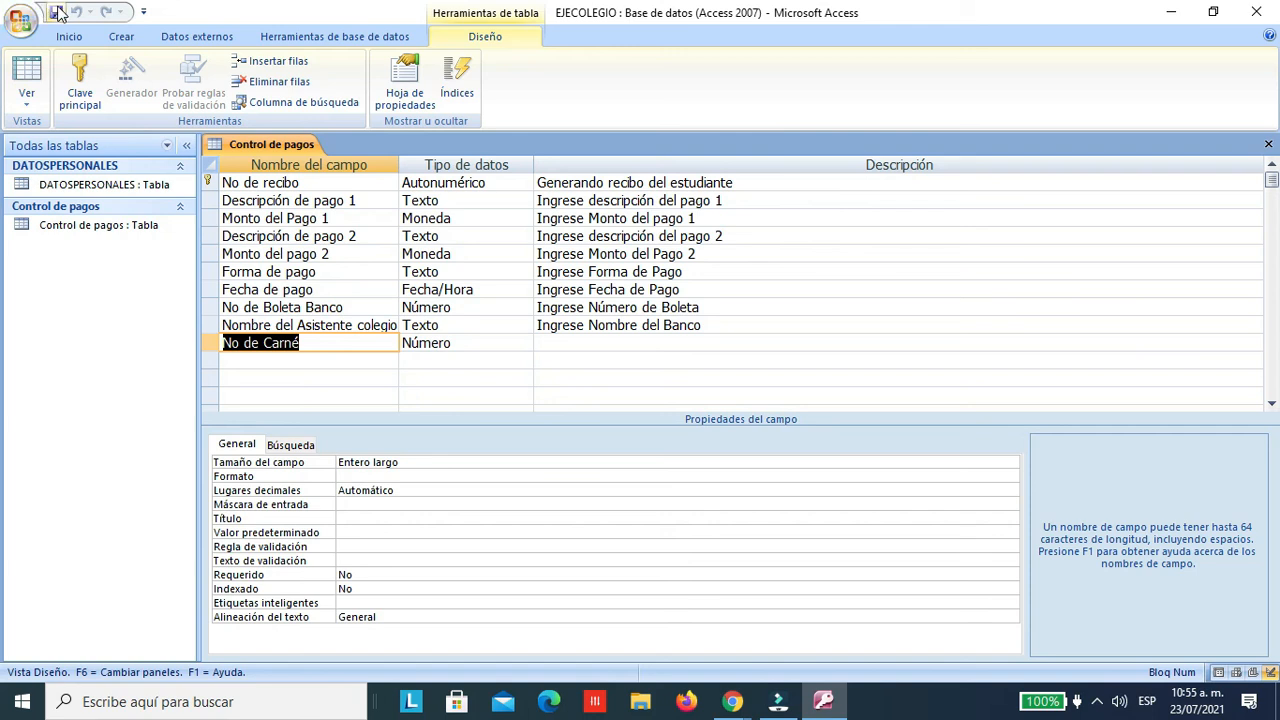
click(1097, 701)
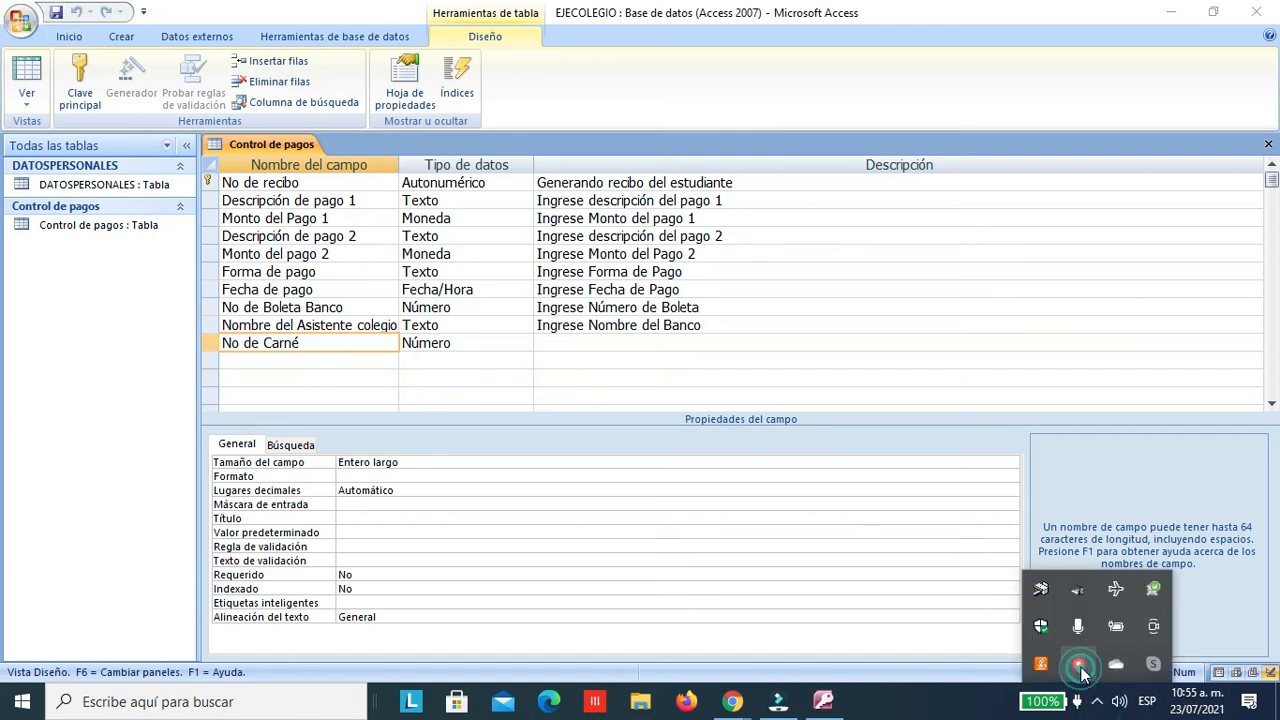
right_click(1080, 656)
click(1105, 678)
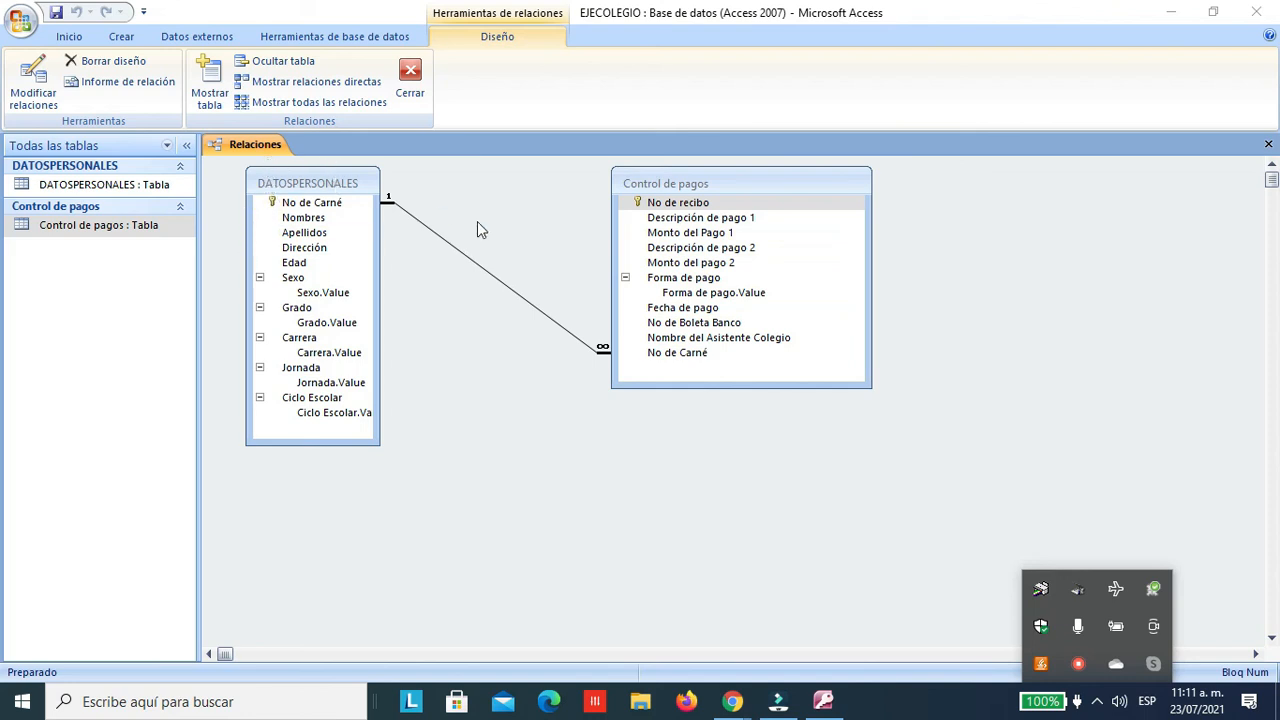
Step: Delete the existing relationship between DATOSPERSONALES and Control de pagos, and close the relationships layout without saving it
click(468, 259)
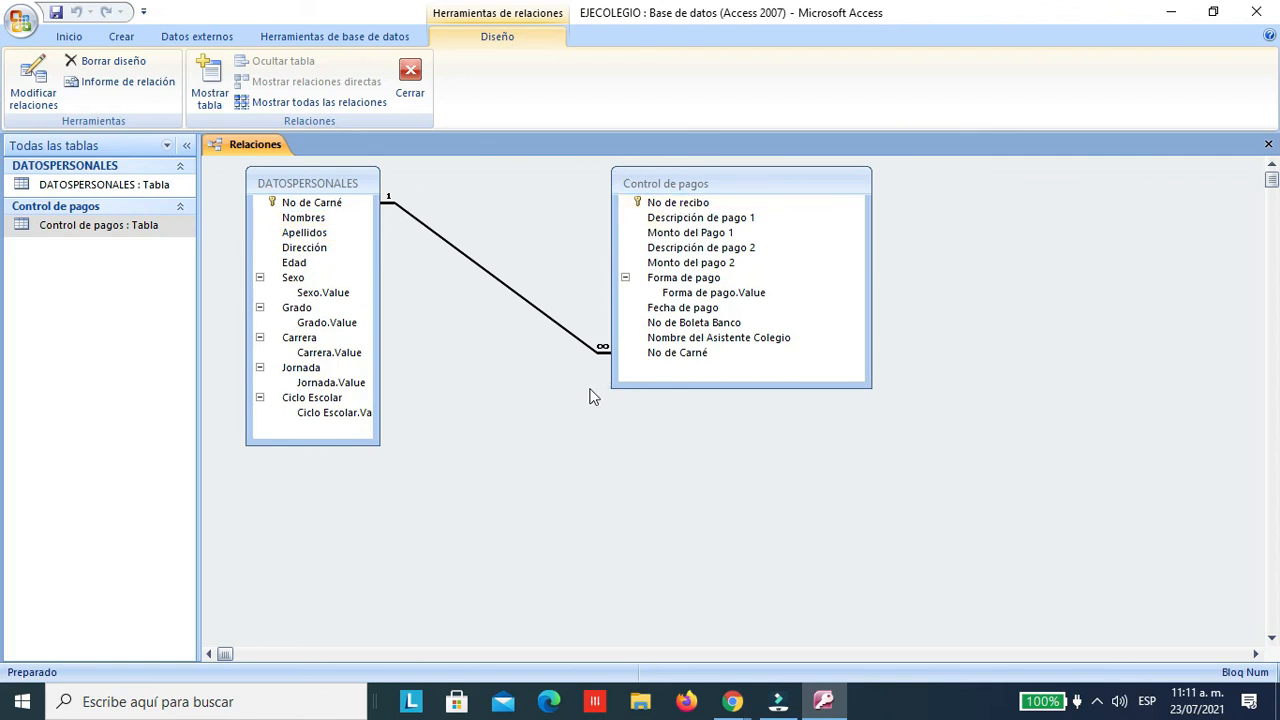
click(545, 321)
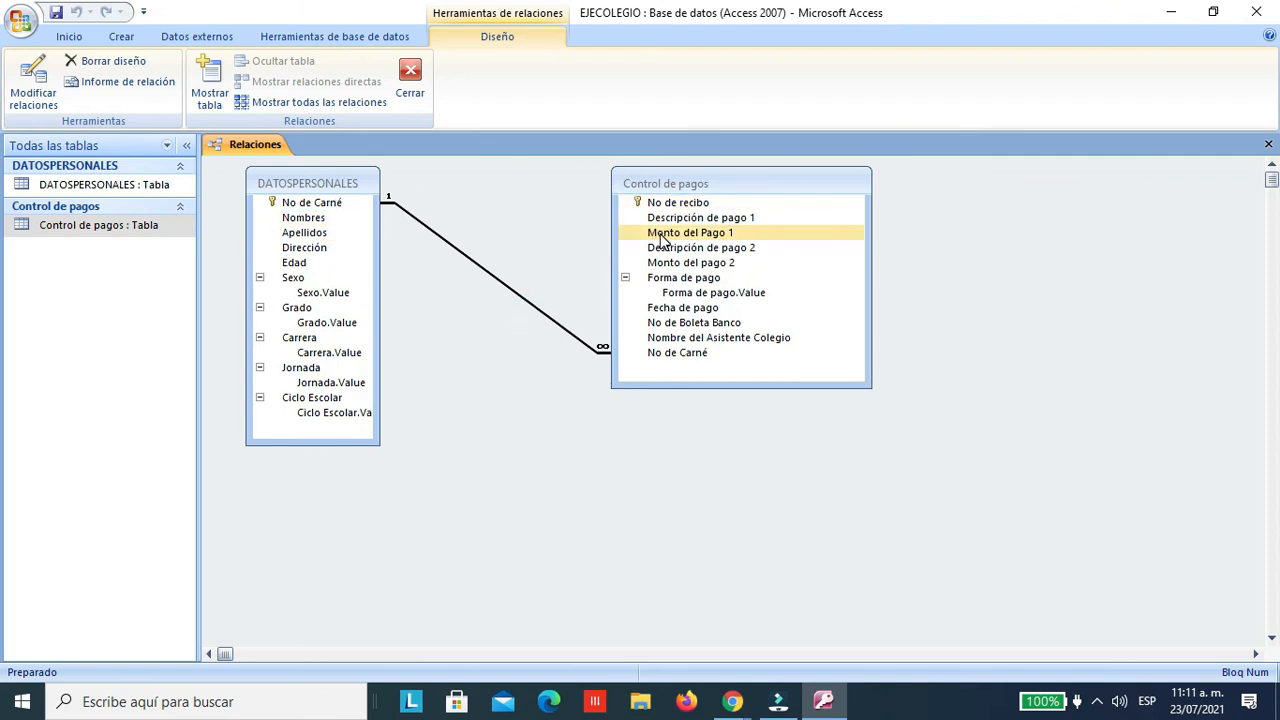
key(Delete)
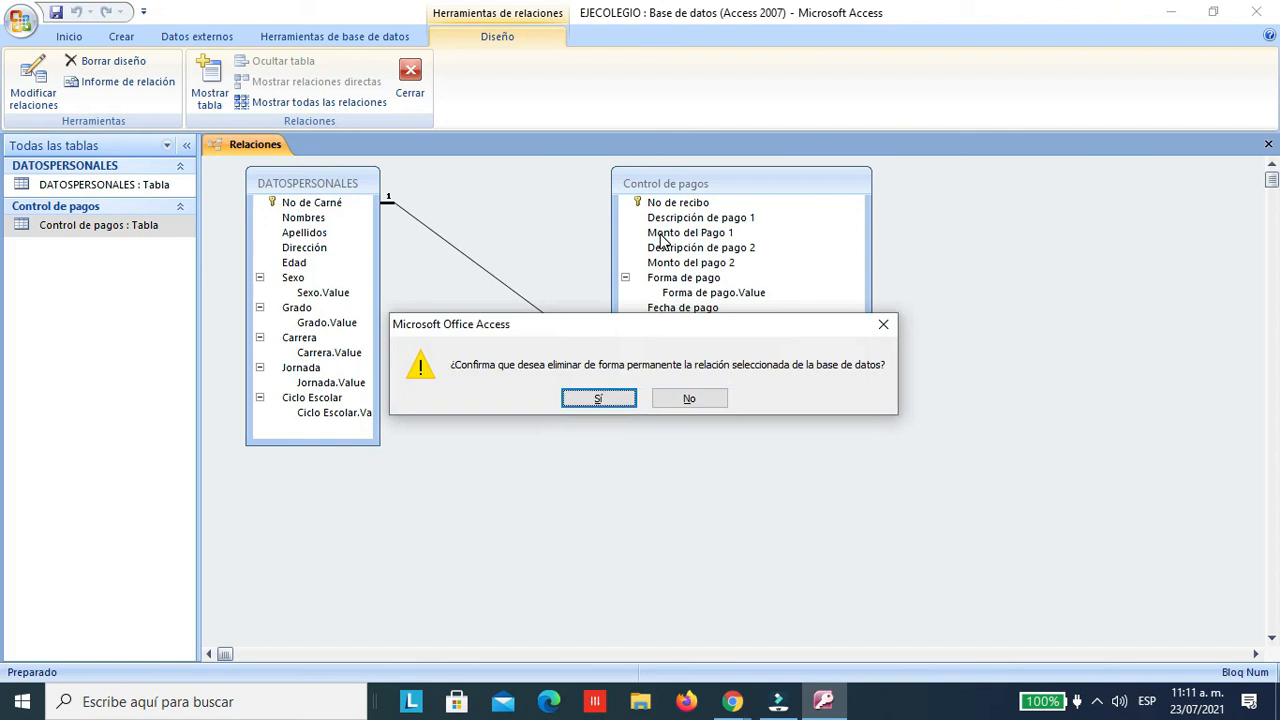
click(612, 401)
right_click(242, 136)
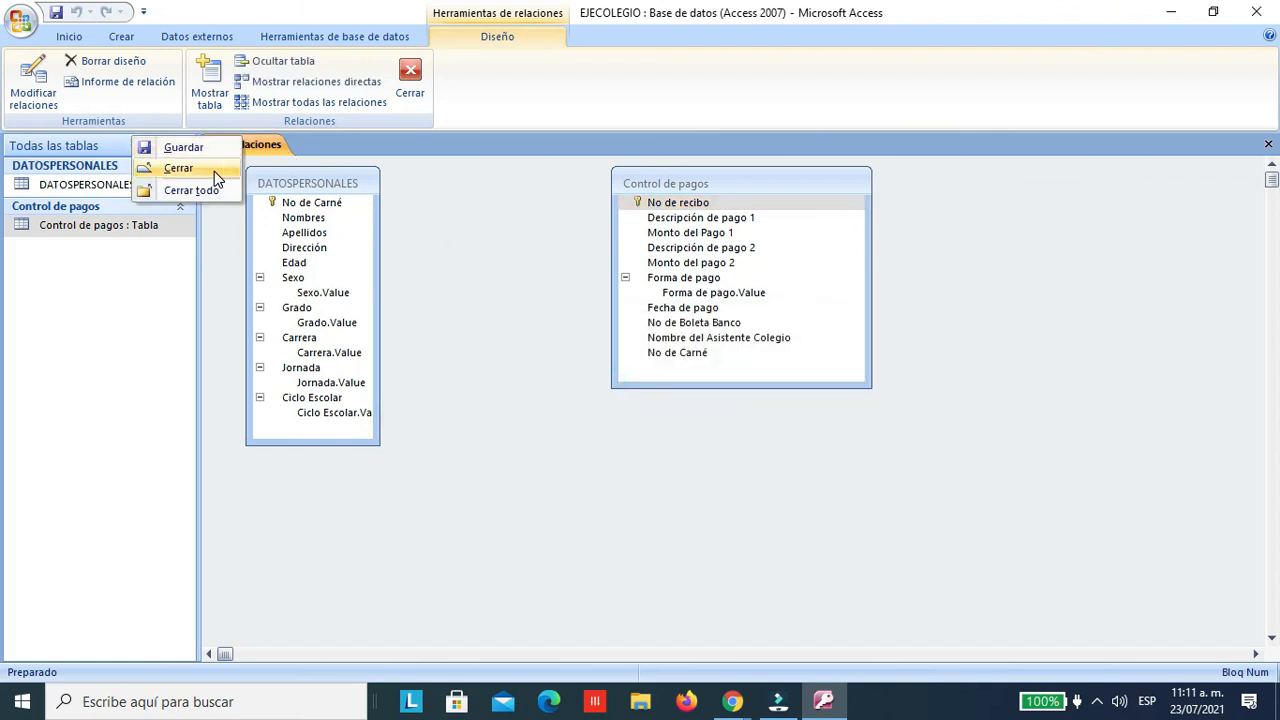
click(210, 170)
click(658, 397)
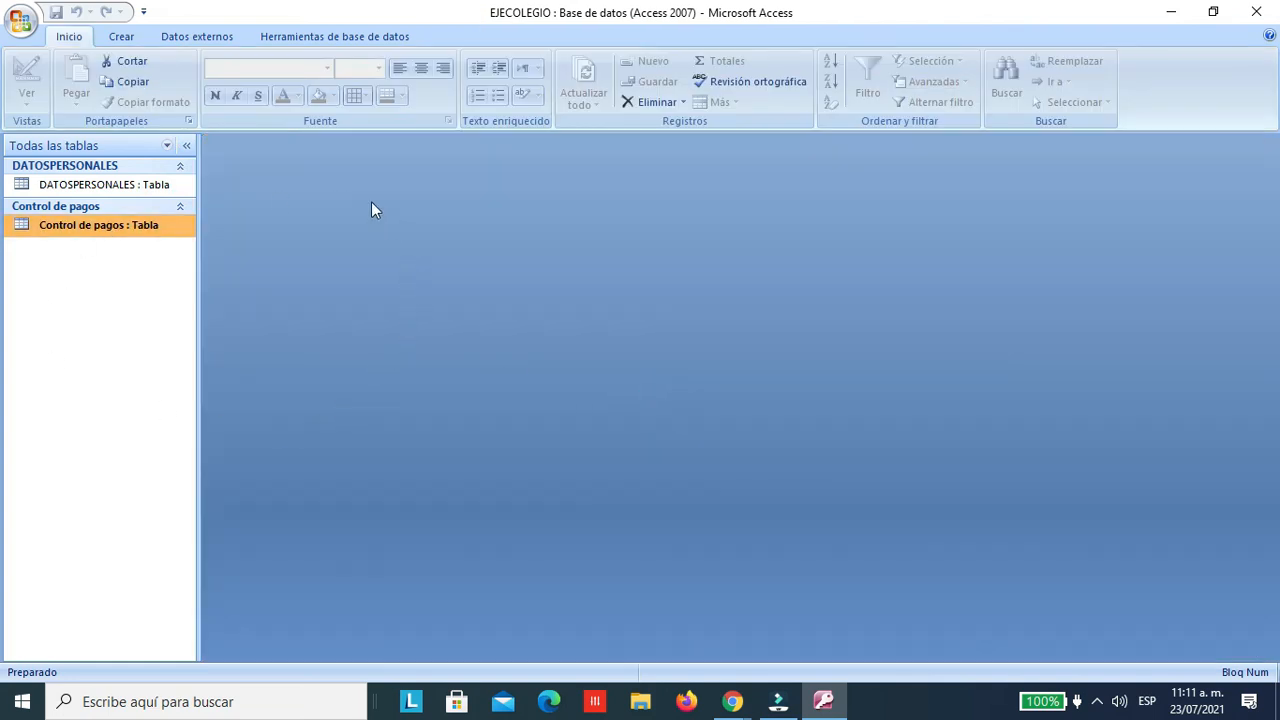
Step: Reopen the database relationships and add the DATOSPERSONALES and Control de pagos tables to the layout
click(302, 37)
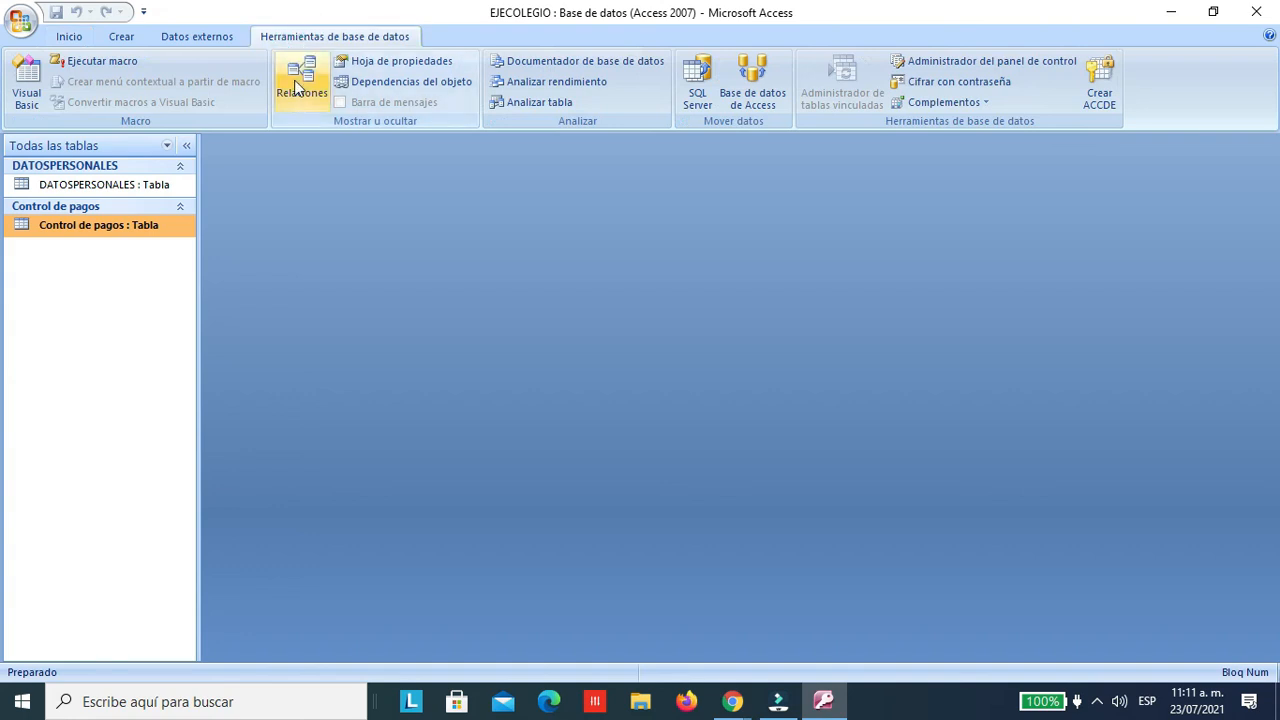
click(302, 75)
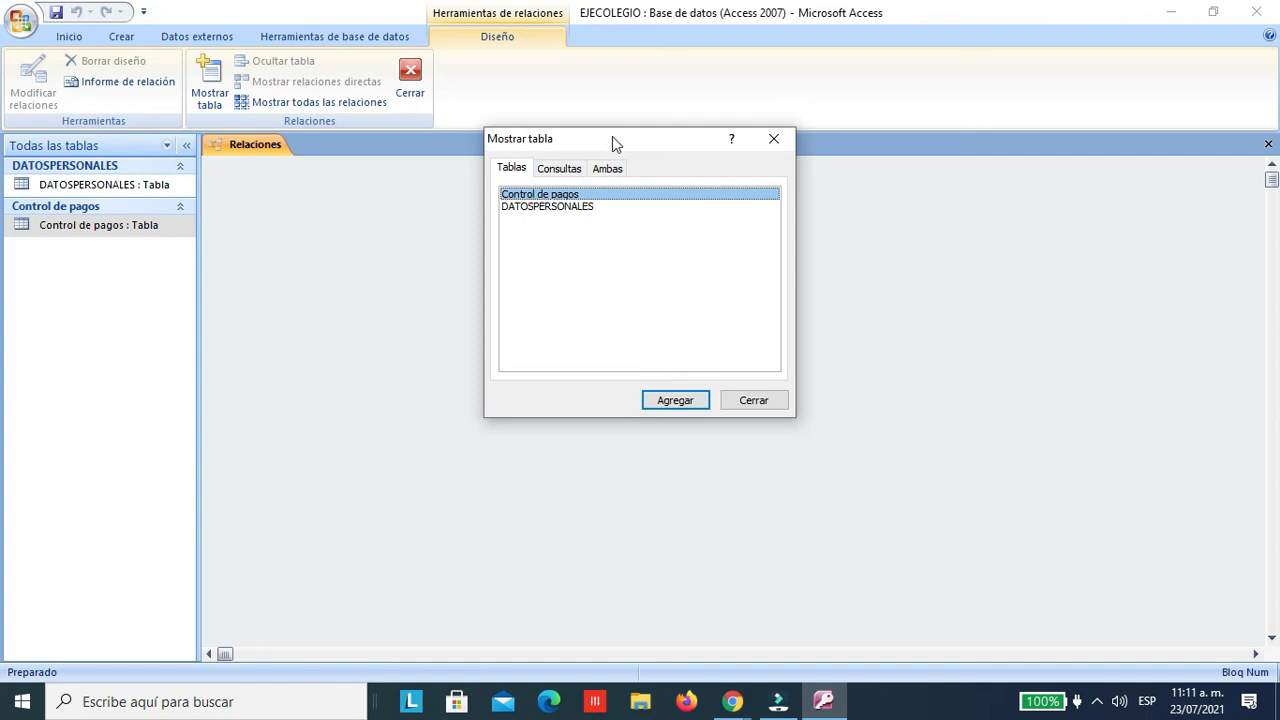
click(587, 208)
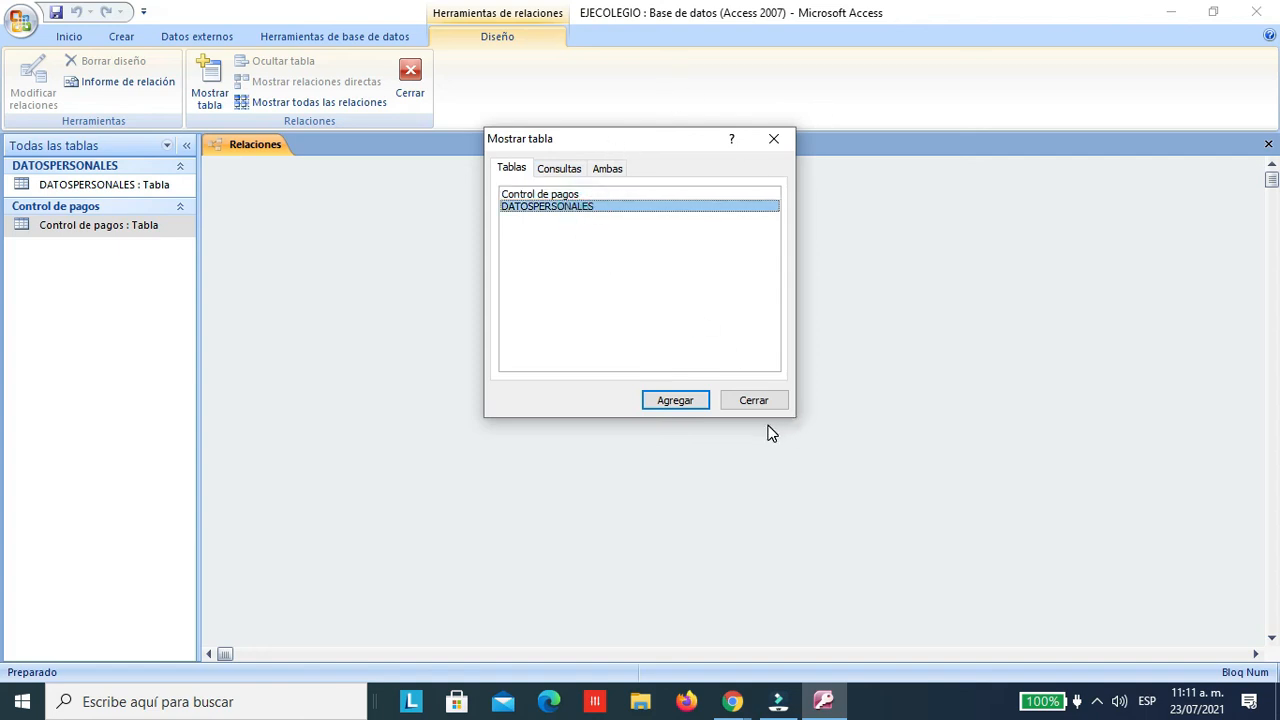
click(690, 402)
click(568, 195)
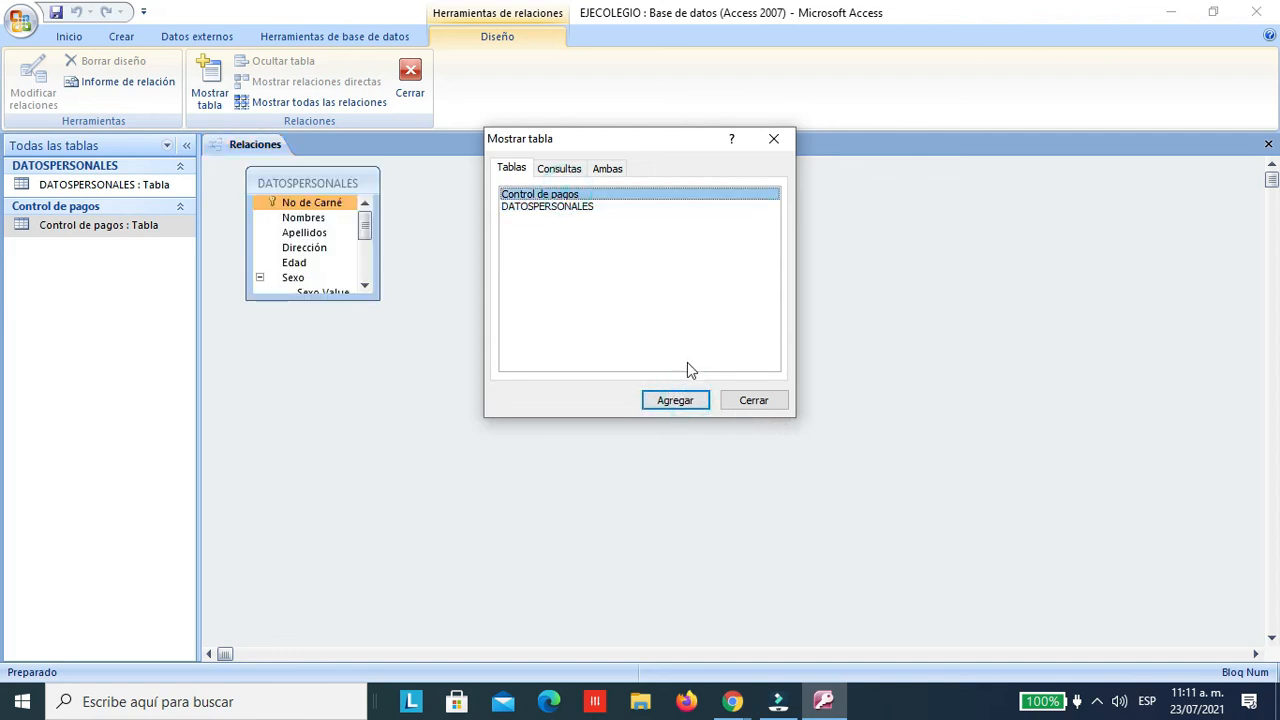
click(675, 401)
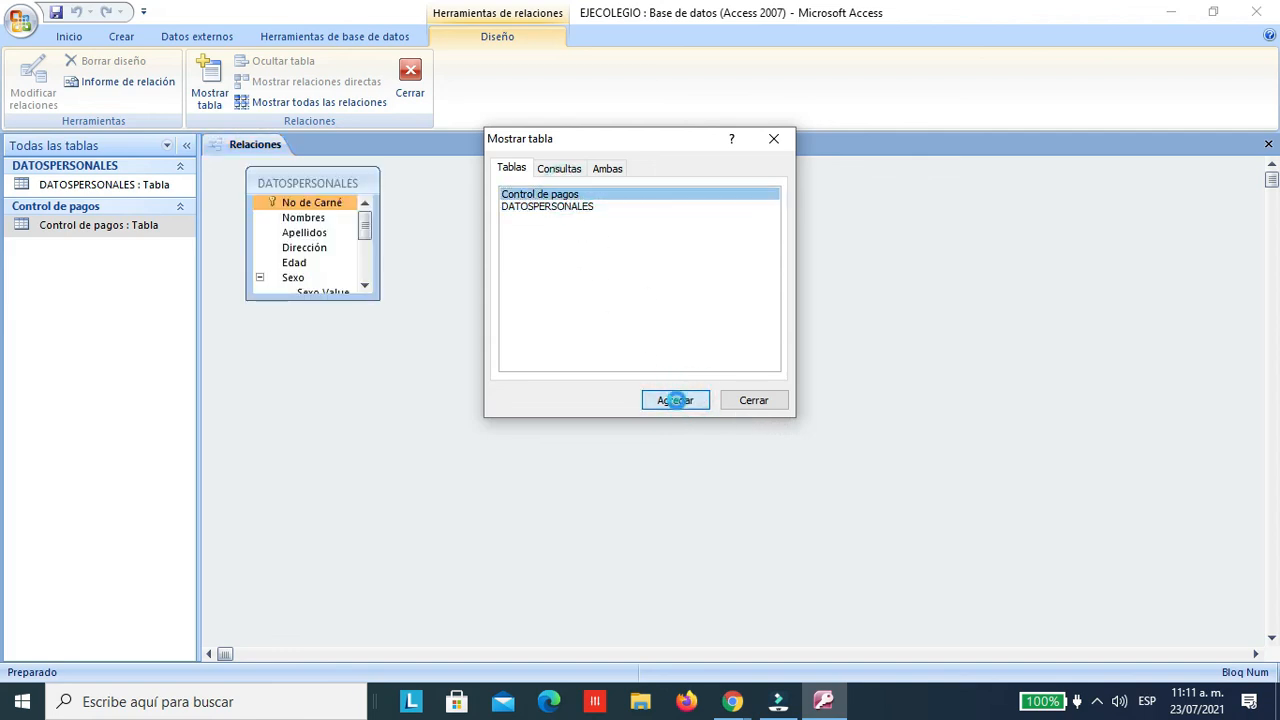
click(757, 400)
Step: Separate, align and enlarge the DATOSPERSONALES and Control de pagos tables in the layout so all their fields fit
drag(523, 183, 661, 188)
drag(626, 308, 632, 412)
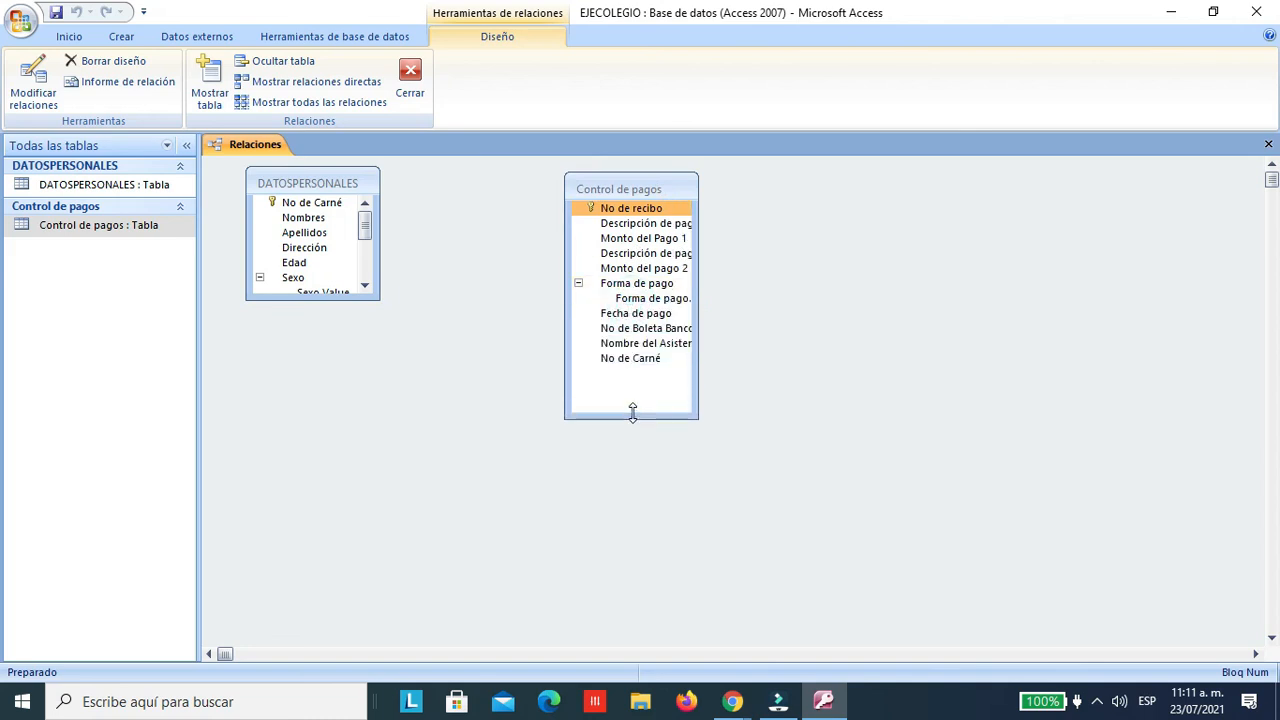
drag(309, 300, 314, 452)
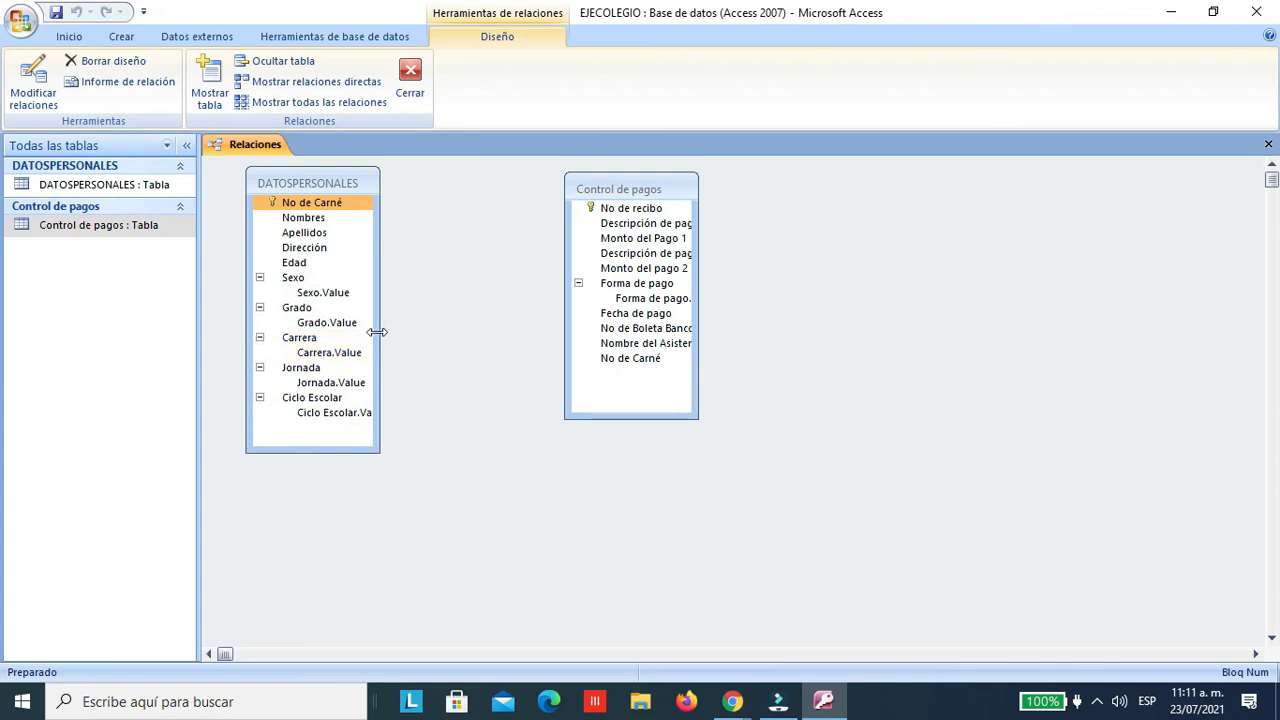
drag(377, 332, 460, 334)
drag(565, 321, 511, 324)
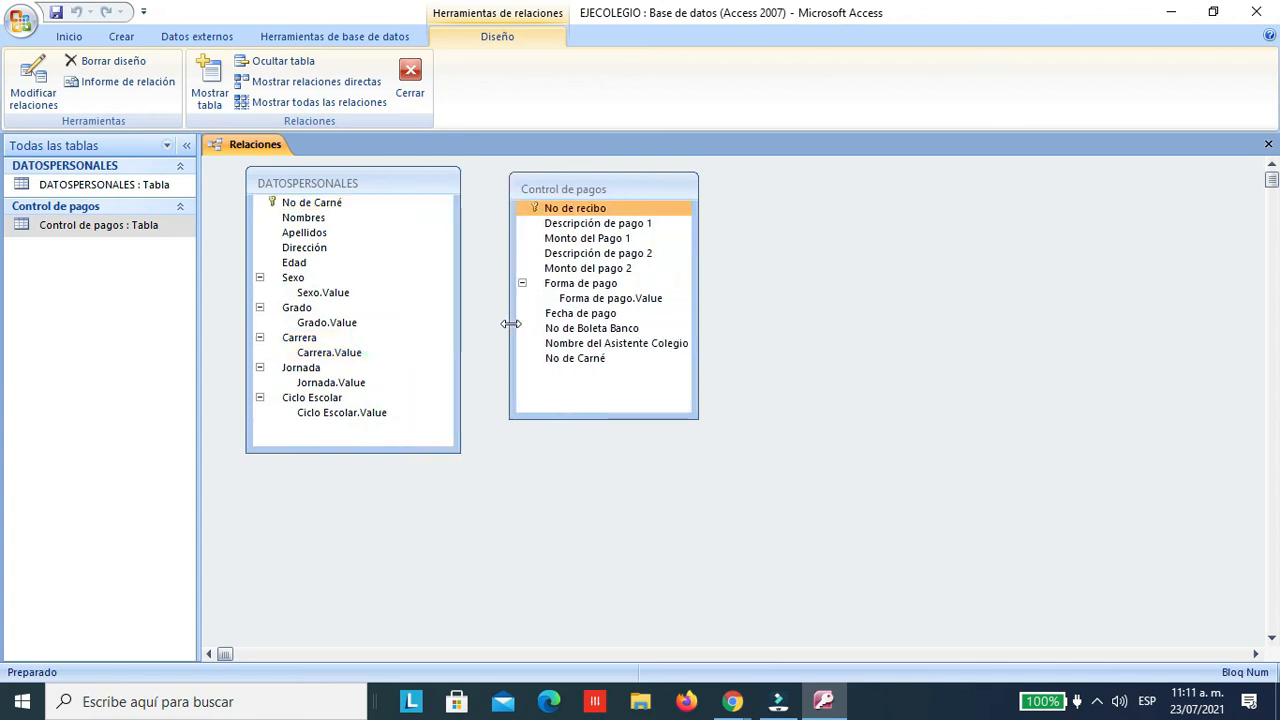
drag(684, 416, 689, 450)
drag(650, 189, 651, 183)
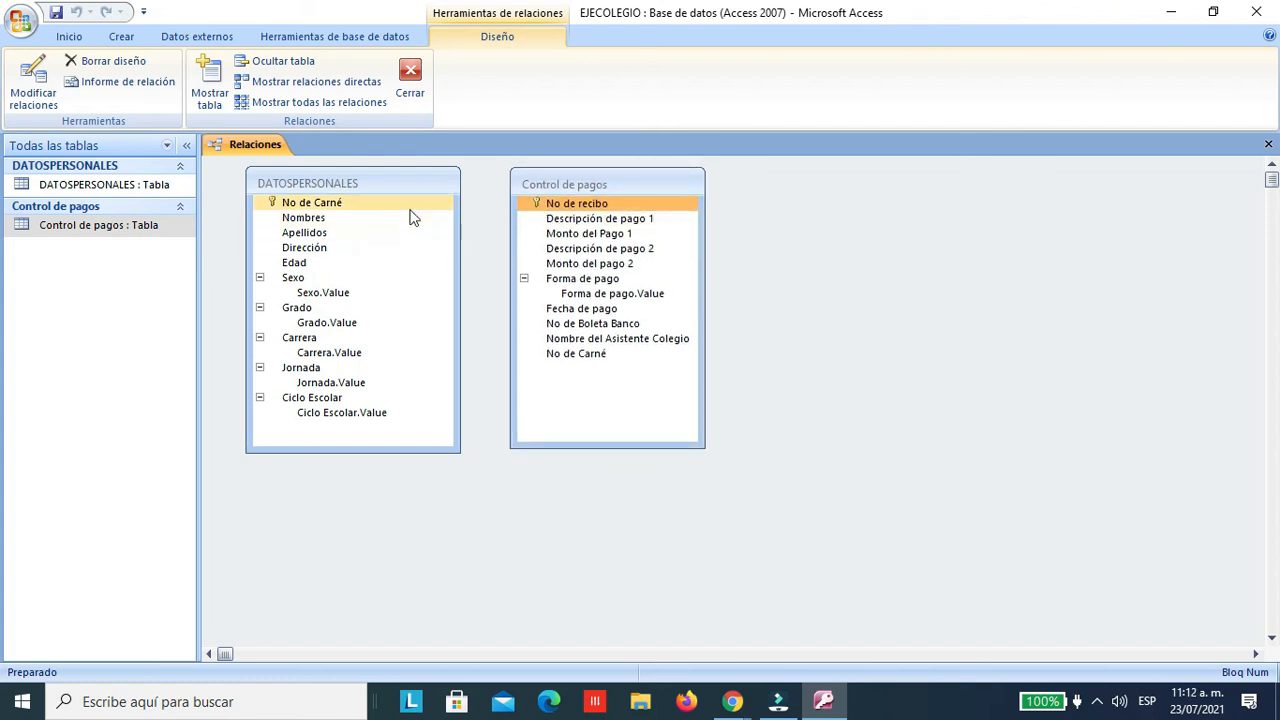
Step: Relate DATOSPERSONALES to Control de pagos by No de Carné with referential integrity and join type 1, and move the two tables farther apart
drag(303, 203, 568, 358)
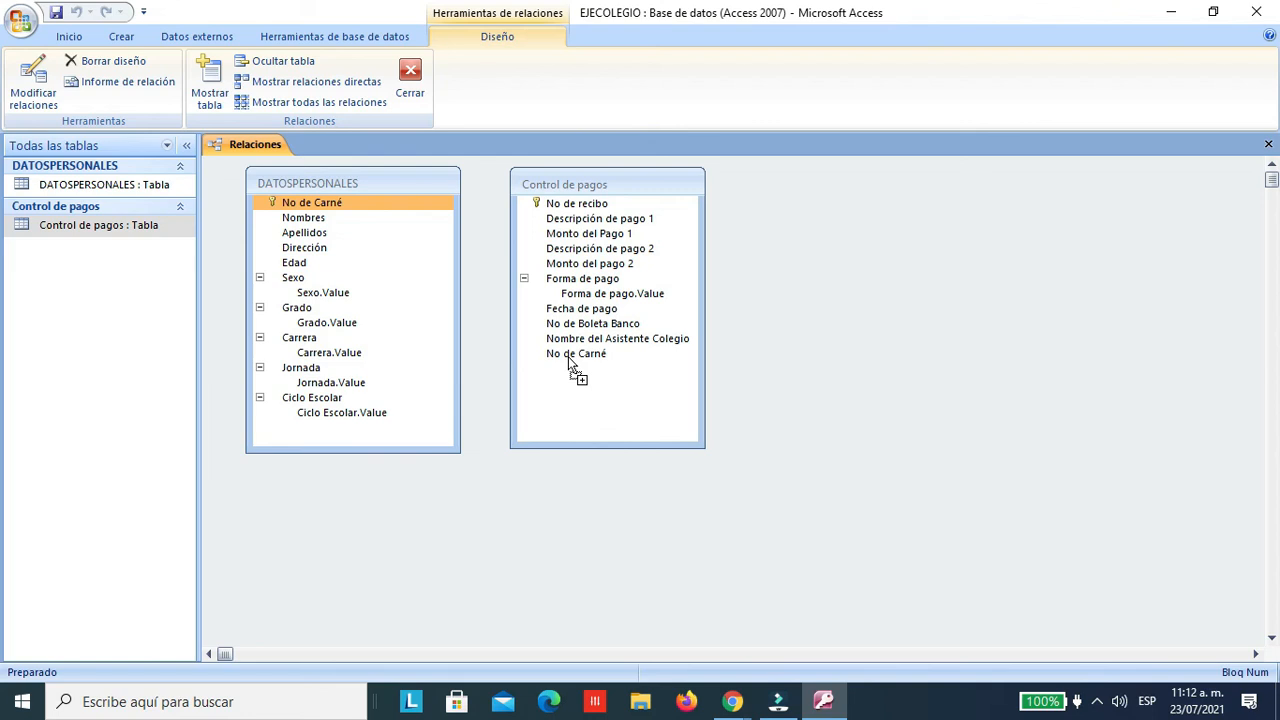
drag(570, 362, 571, 362)
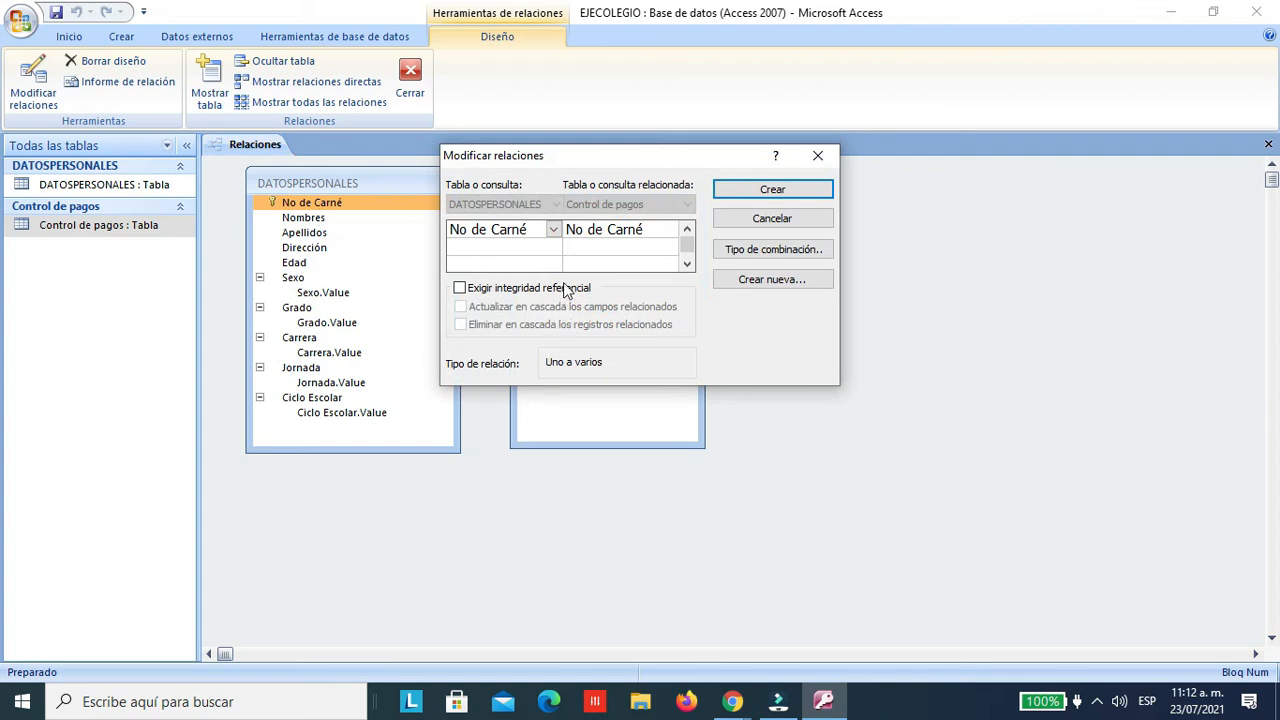
click(459, 288)
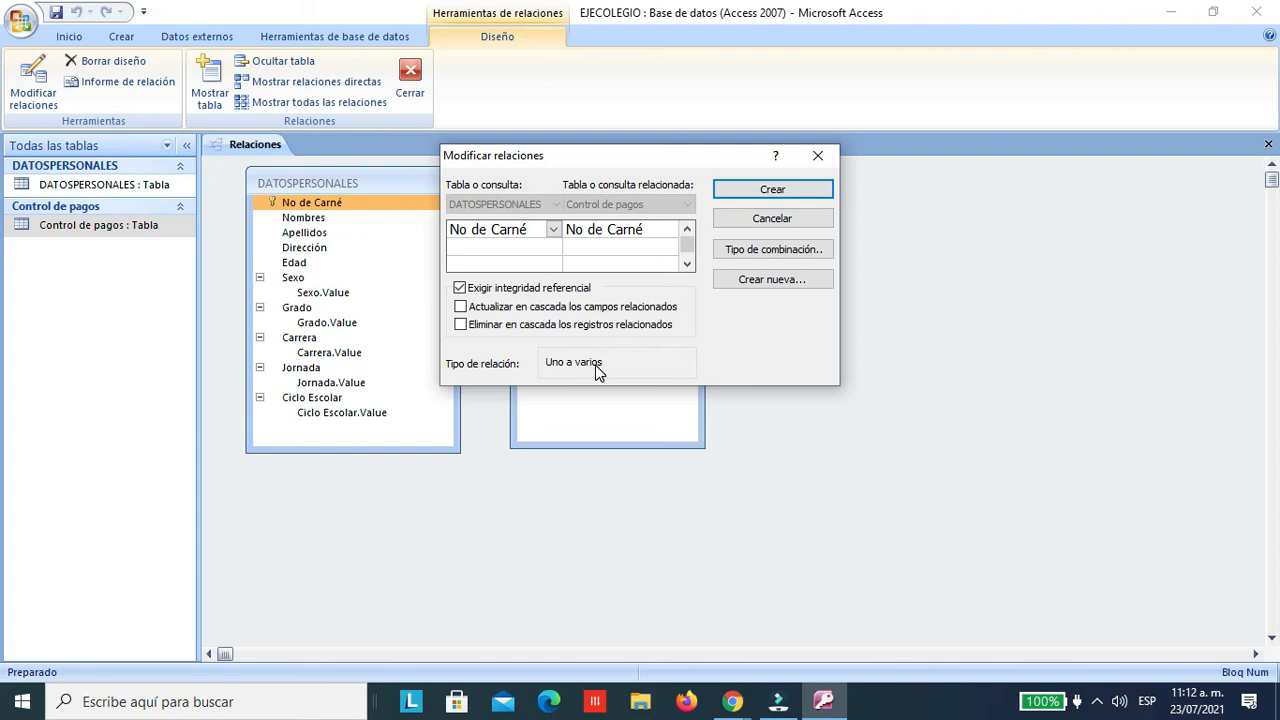
click(757, 250)
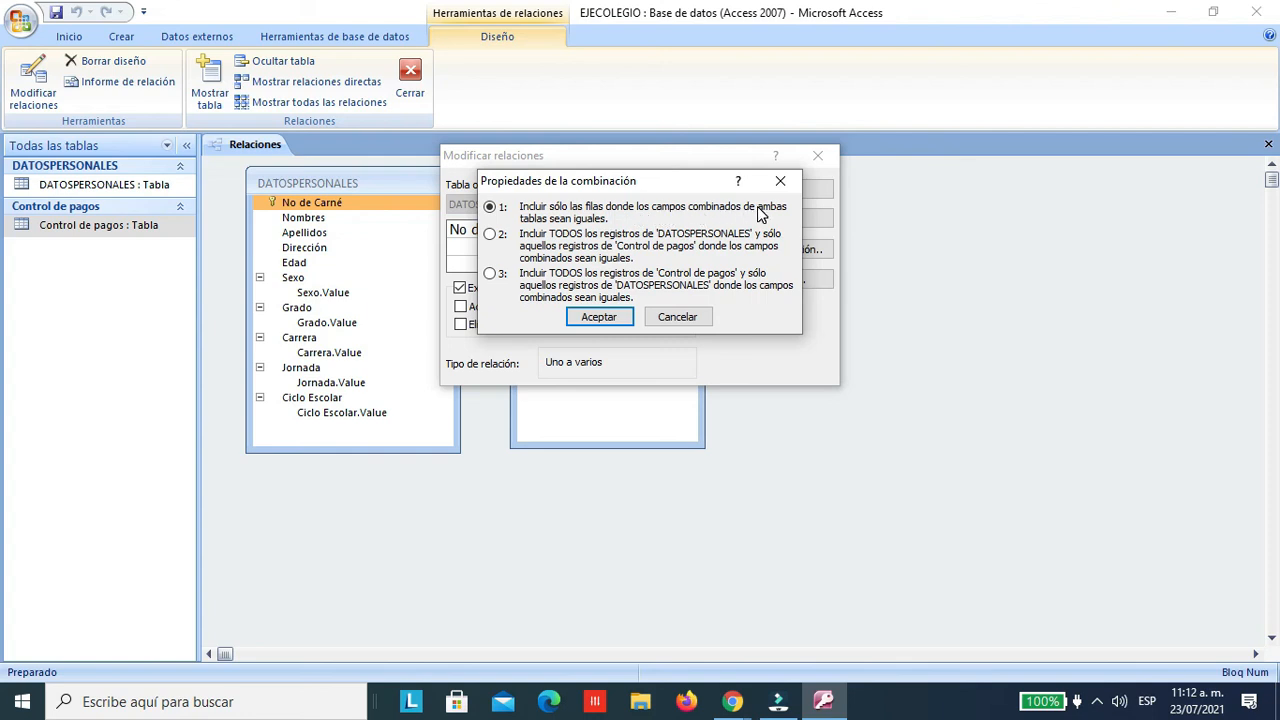
click(605, 317)
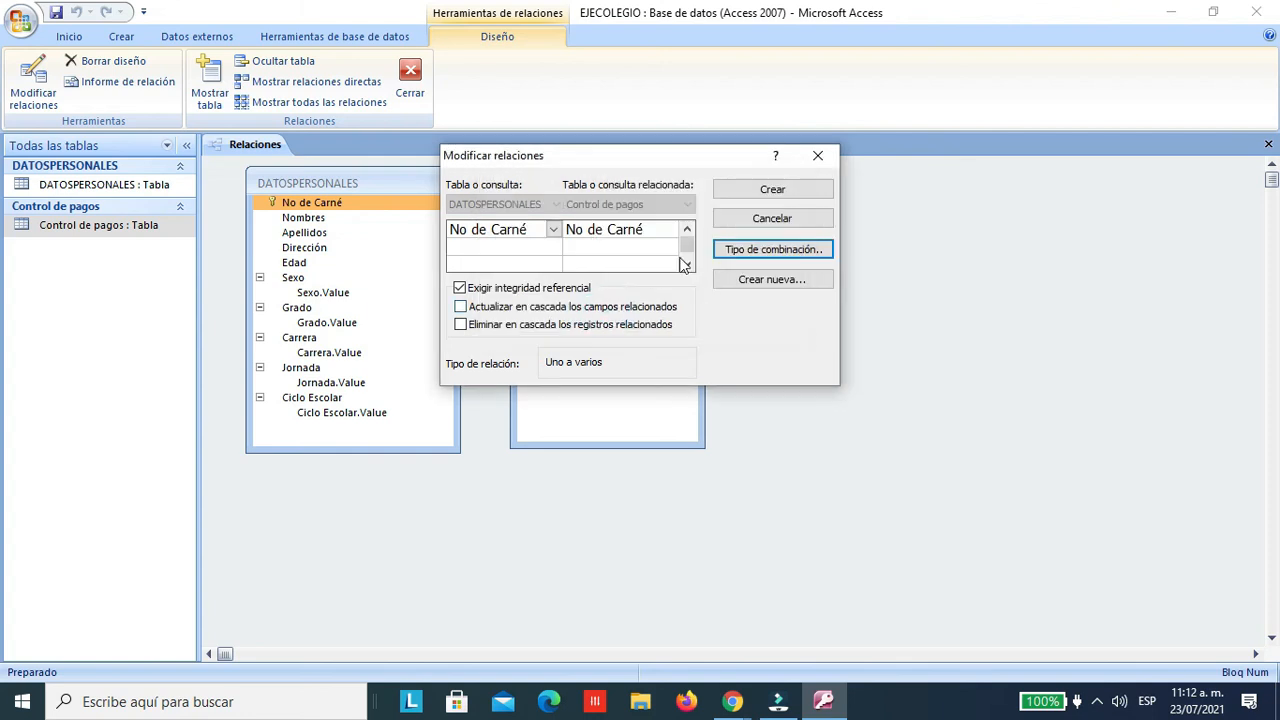
click(773, 192)
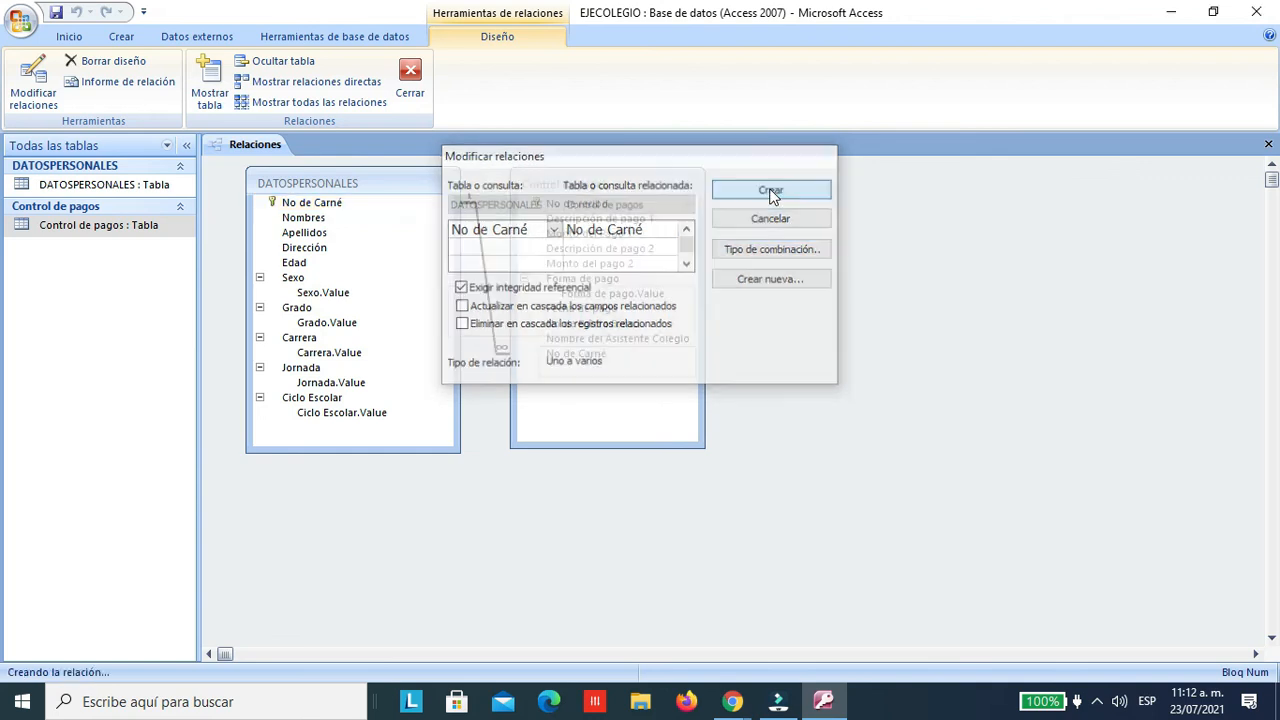
drag(676, 197, 767, 184)
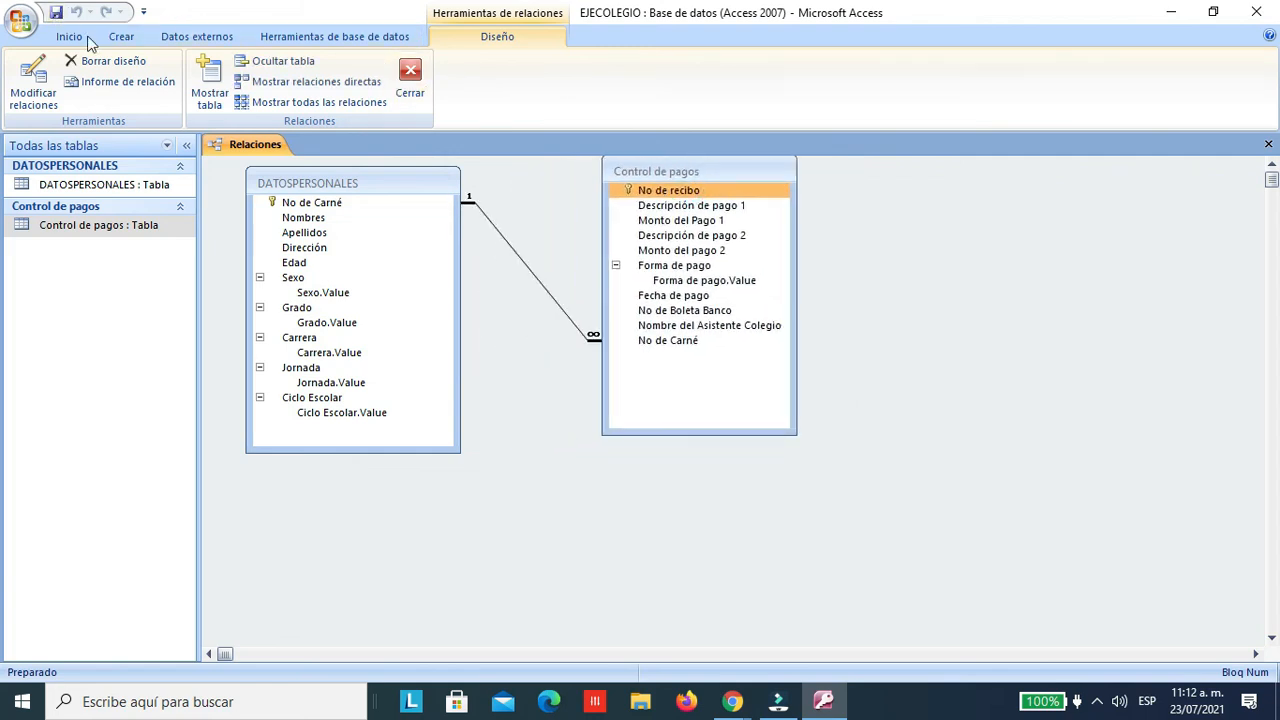
click(1098, 704)
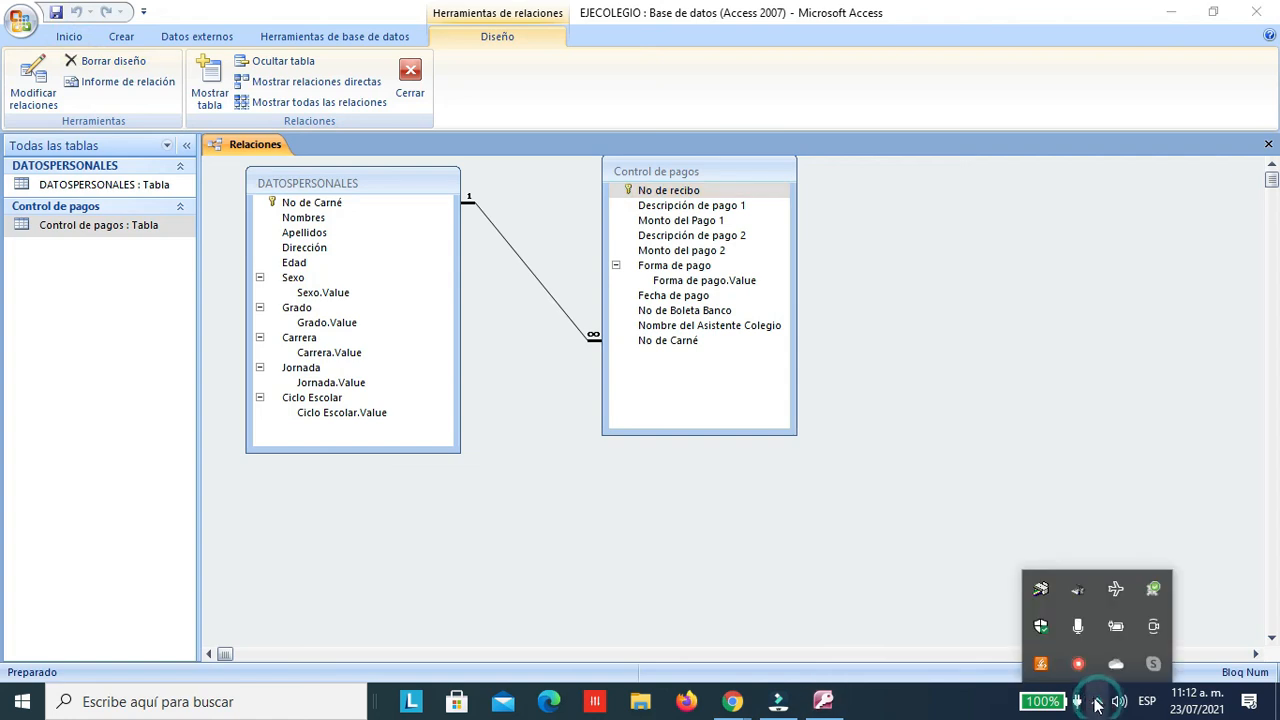
right_click(1080, 670)
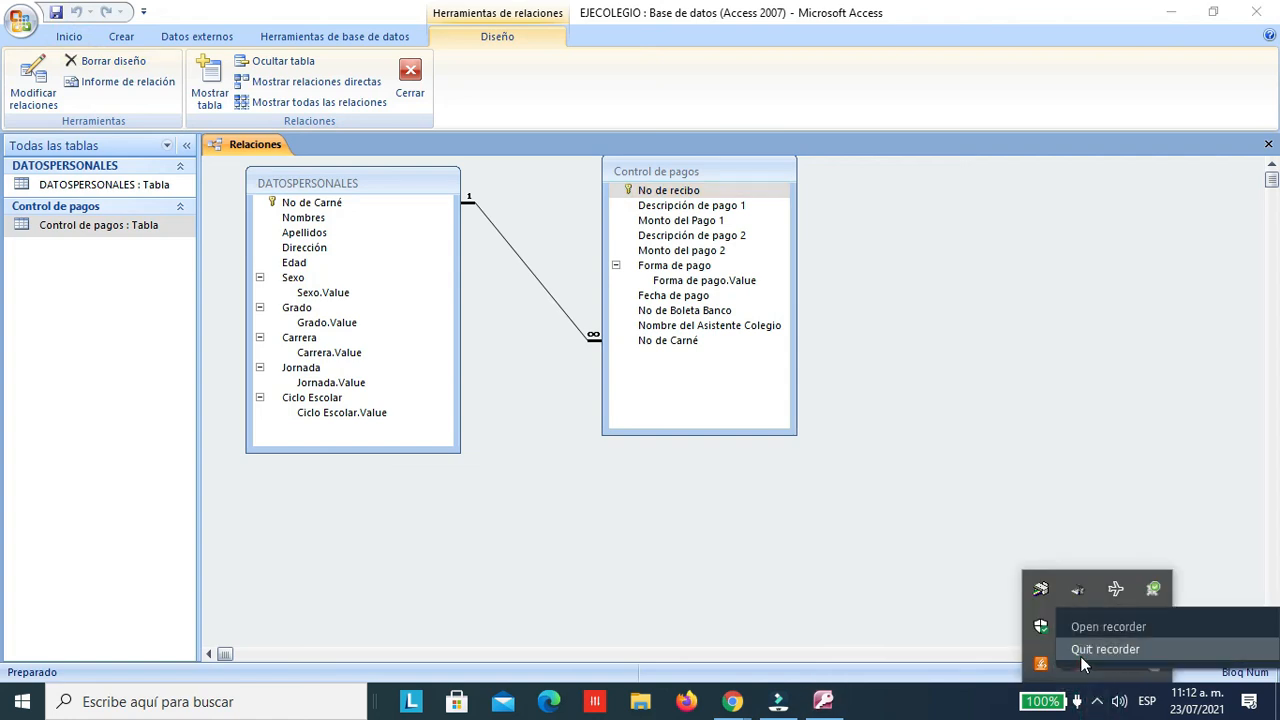
click(1106, 626)
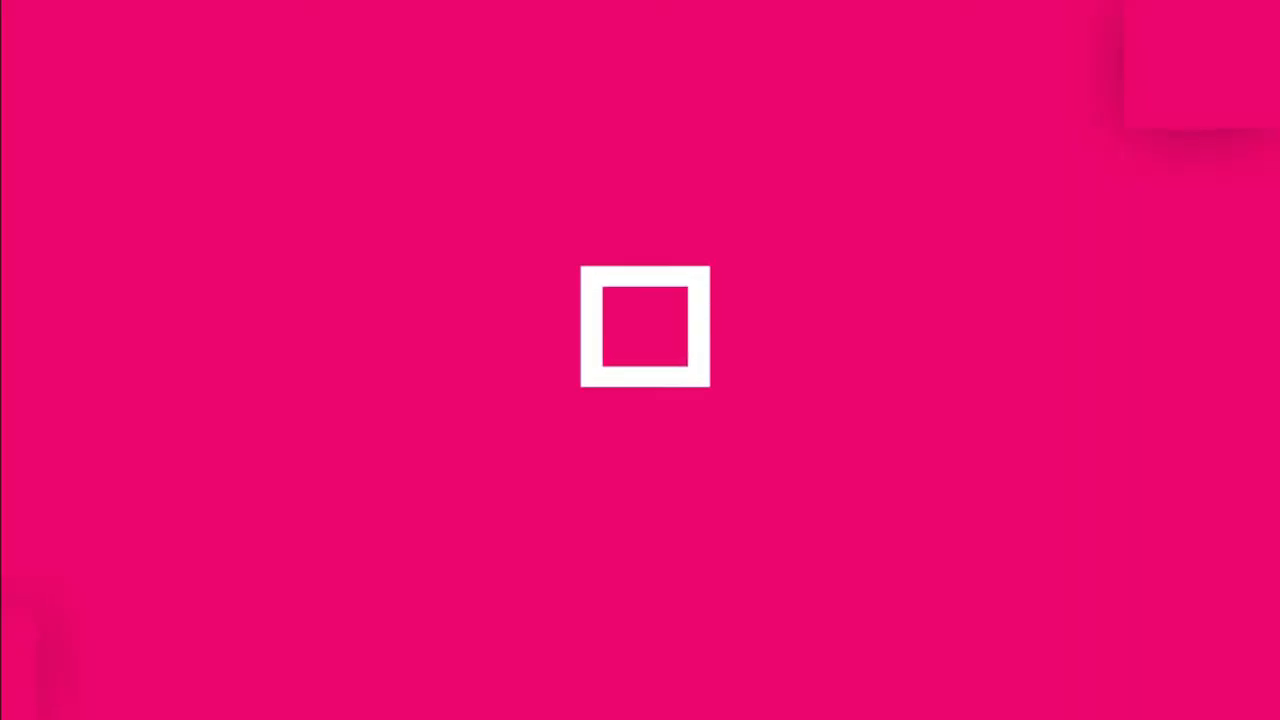